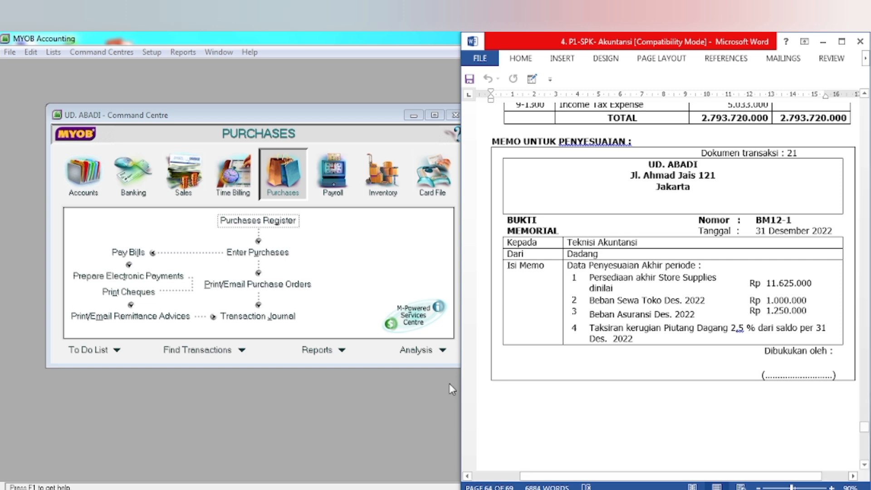
- Highlight the memo's first adjustment item, the ending Store Supplies inventory with its Rp 11.625.000 amount, in yellow in the Word document
left_click(305, 117)
left_click_drag(305, 118, 288, 119)
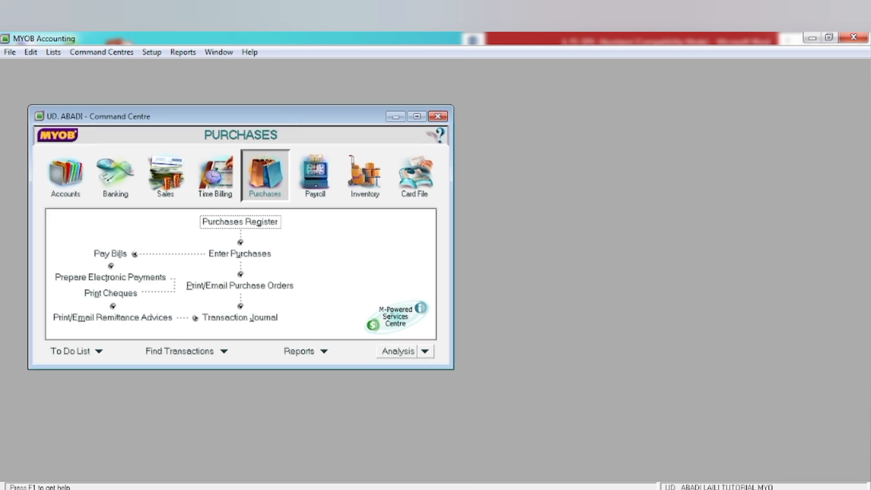
key("alt+Tab")
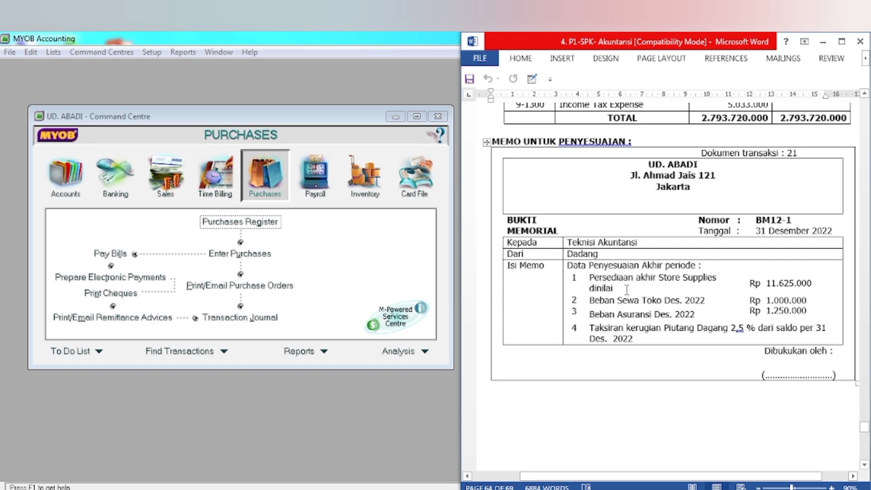
left_click_drag(590, 280, 788, 283)
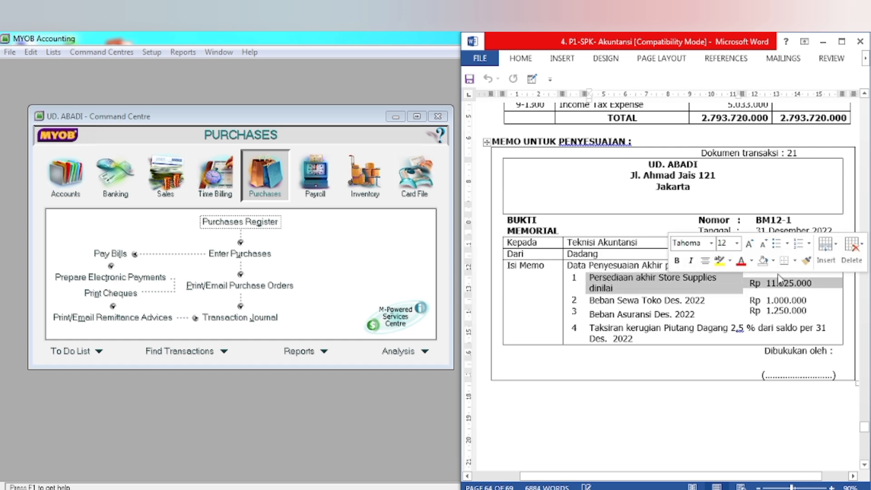
left_click(719, 260)
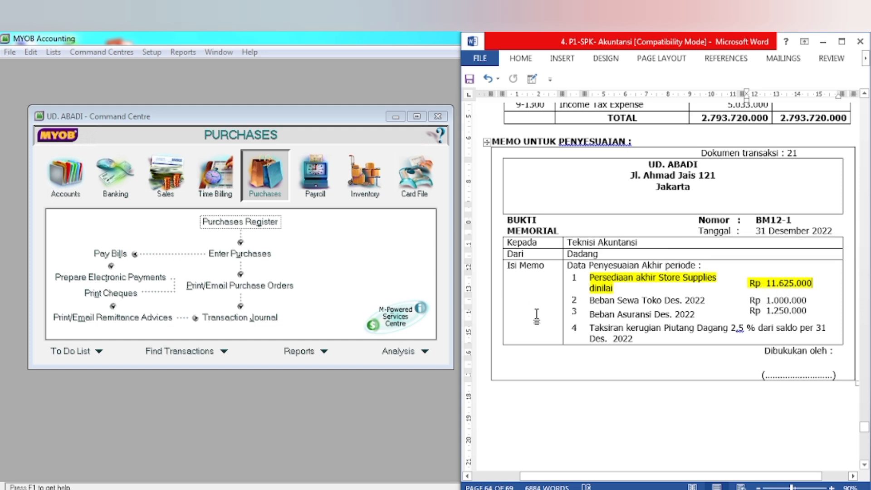
- Bring the Neraca Saldo table into view in the document, then switch to MYOB and display the Trial Balance accounts report
scroll(537, 315, "up", 6)
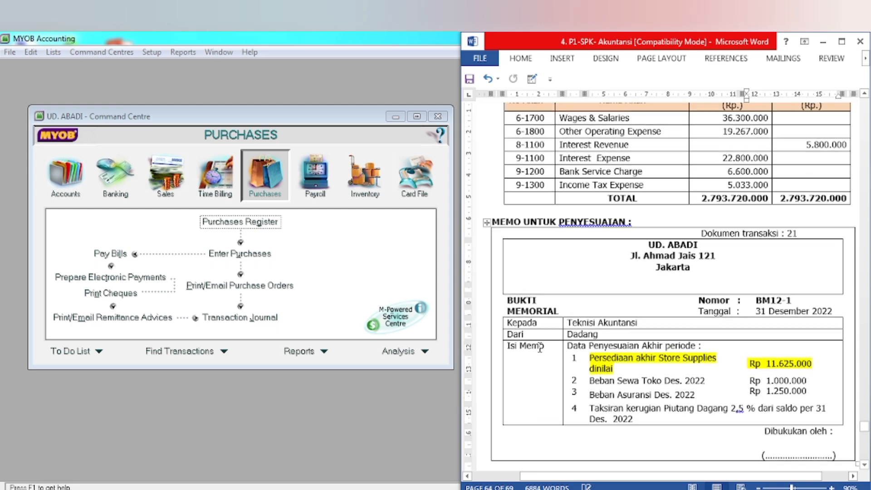
scroll(538, 348, "up", 10)
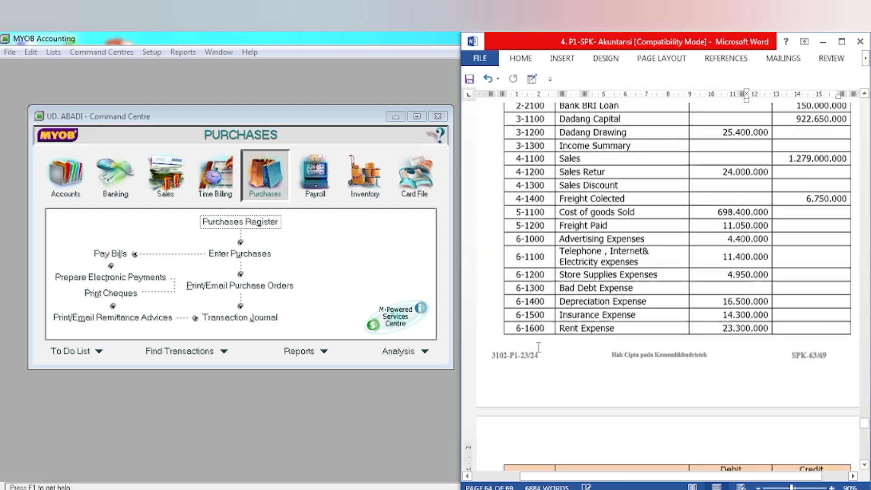
scroll(538, 348, "up", 8)
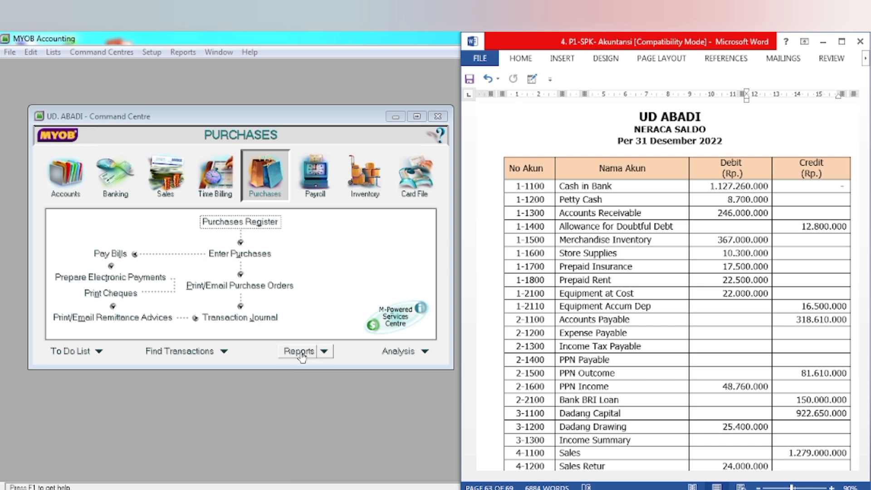
left_click(323, 353)
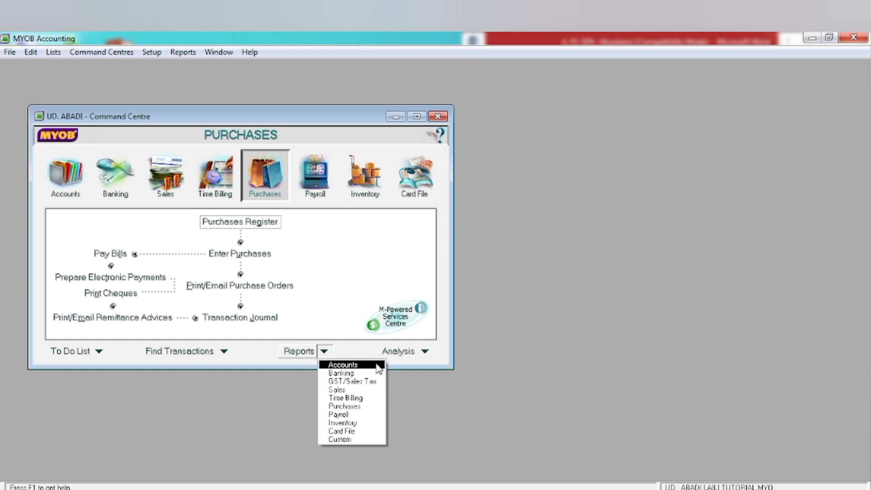
left_click(344, 365)
double_click(60, 113)
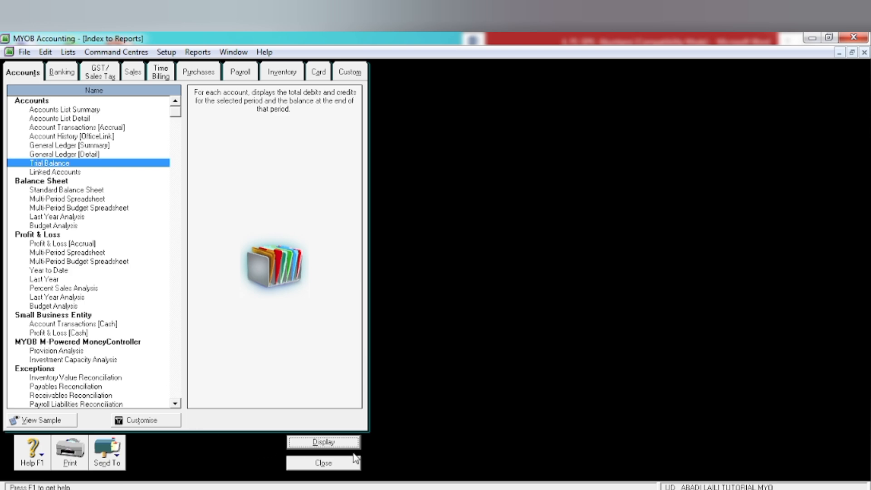
left_click(340, 443)
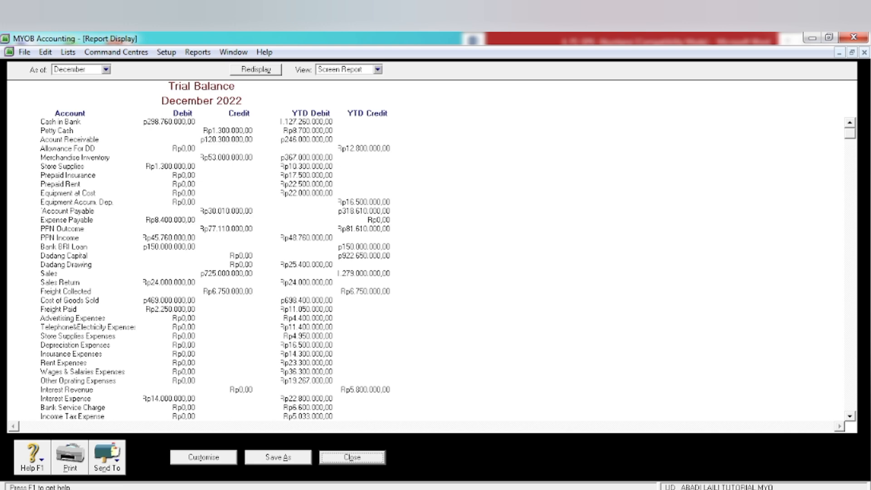
- Compare the account balances in the MYOB Trial Balance with the document's Neraca Saldo per 31 Desember 2022
key("alt+Tab")
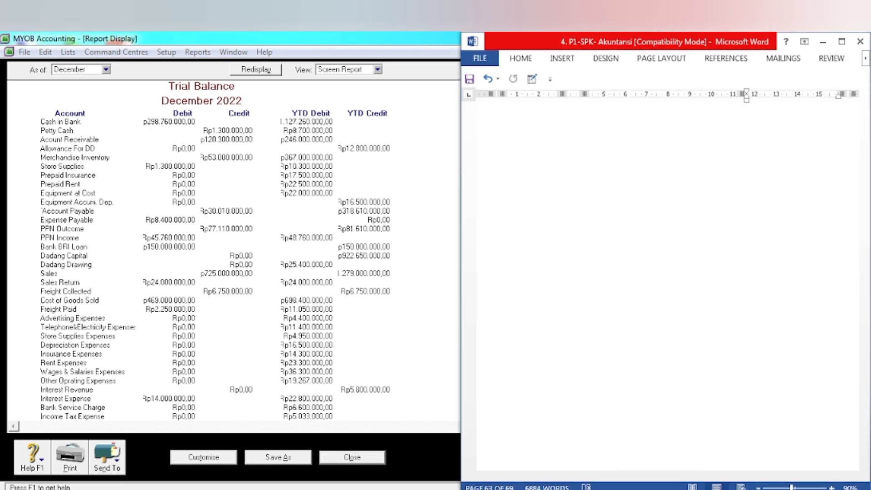
scroll(661, 190, "down", 2)
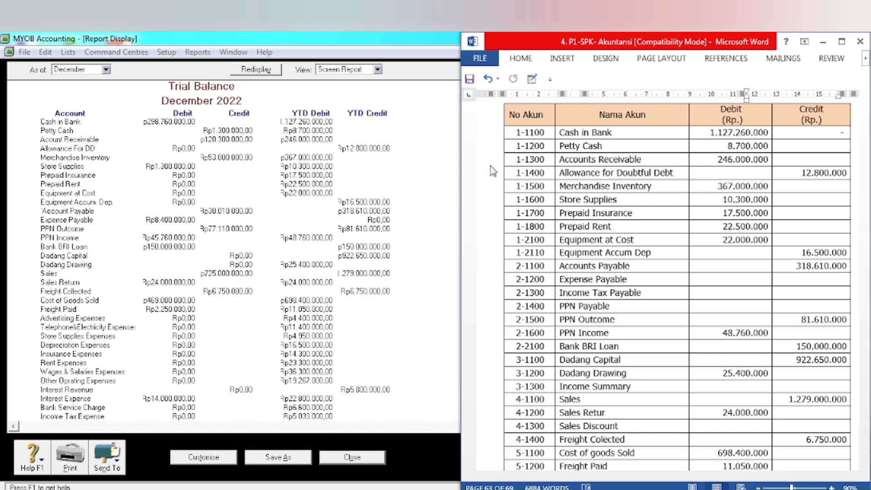
scroll(313, 124, "up", 2)
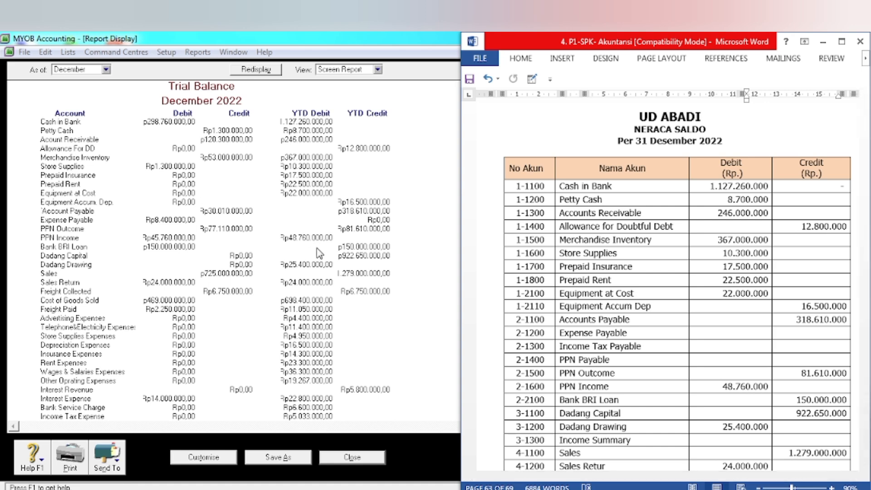
left_click(399, 356)
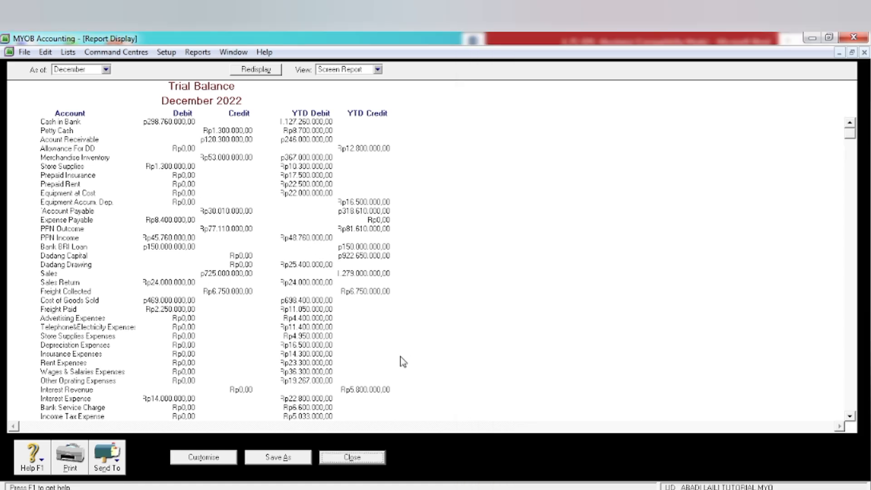
scroll(399, 356, "down", 2)
scroll(431, 268, "up", 2)
scroll(211, 439, "down", 1)
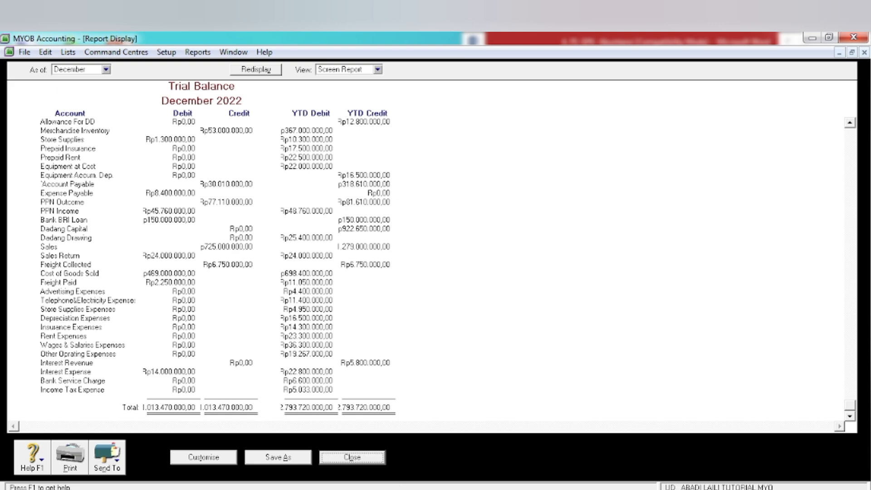
- Check the Neraca Saldo accounts and totals in Word against the MYOB report, and close the report and the reports index
left_click(454, 488)
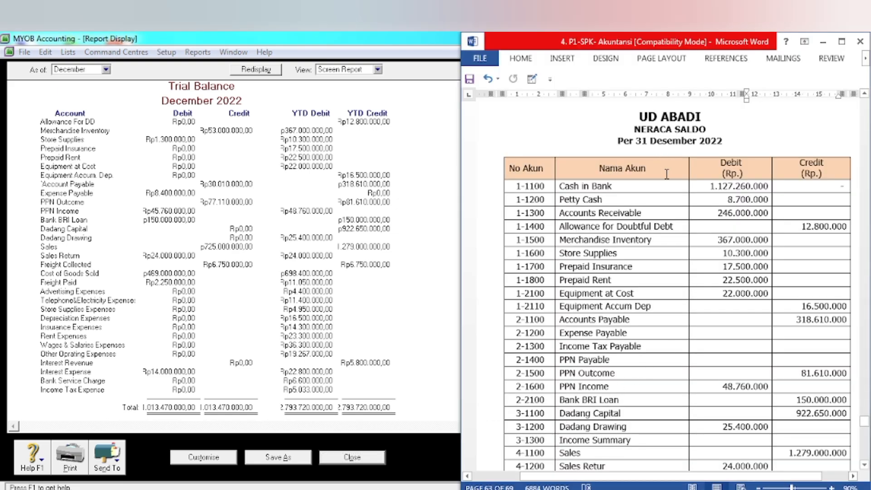
scroll(667, 174, "down", 5)
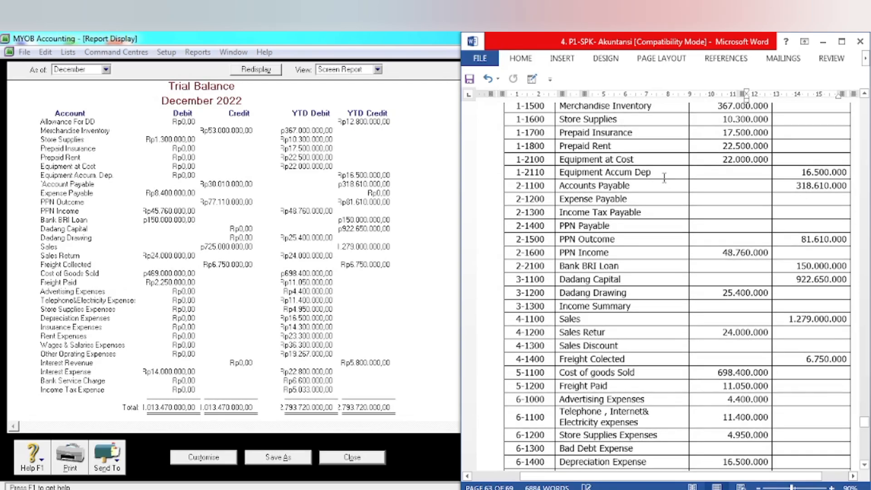
scroll(663, 178, "down", 4)
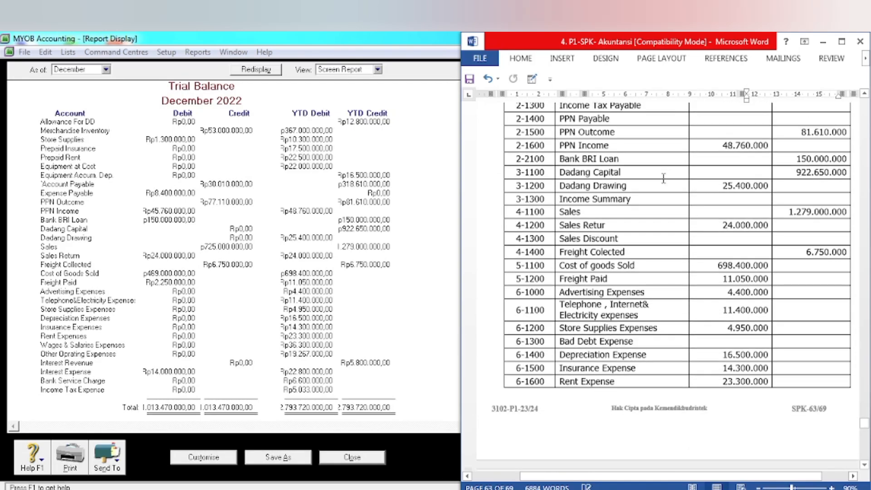
scroll(663, 177, "down", 6)
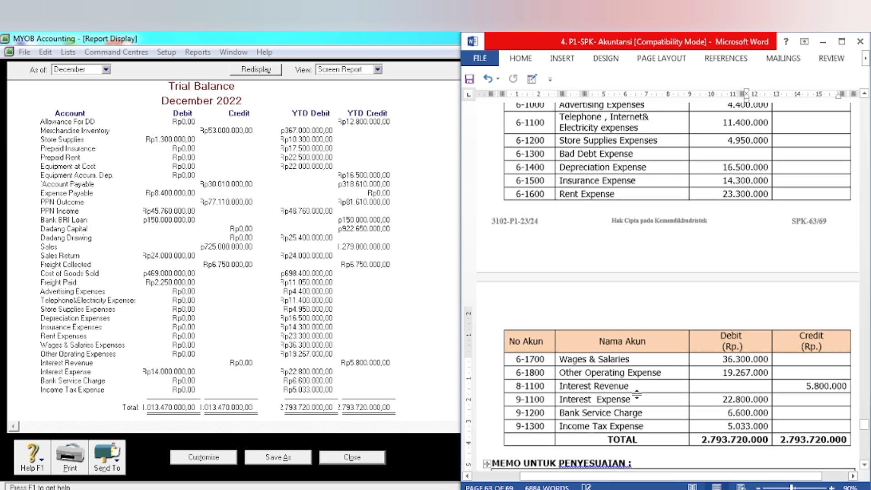
scroll(636, 393, "up", 12)
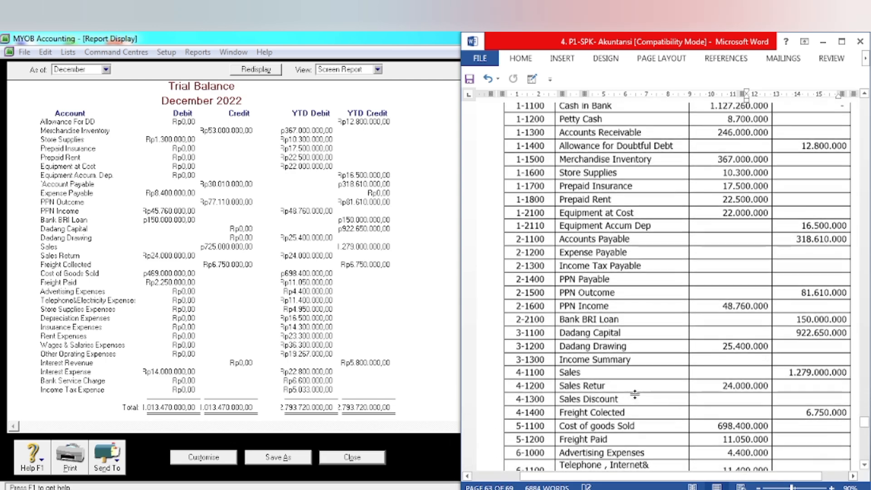
scroll(634, 394, "up", 4)
scroll(634, 394, "down", 1)
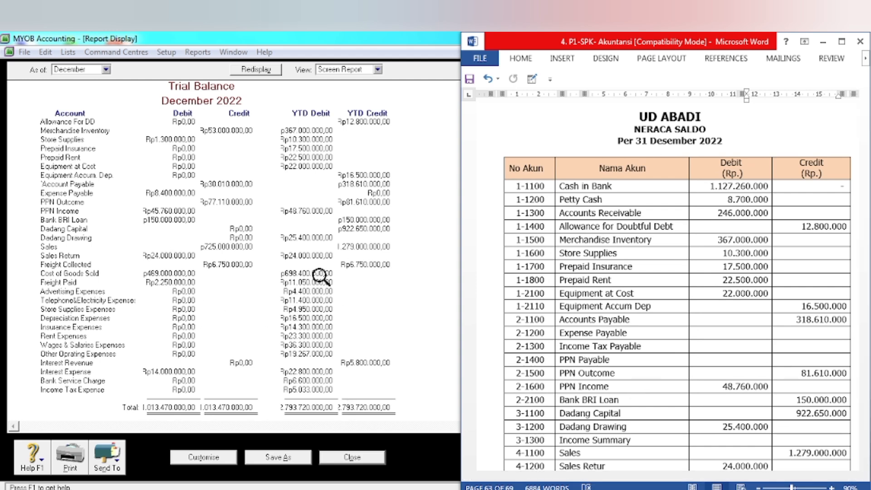
left_click(435, 153)
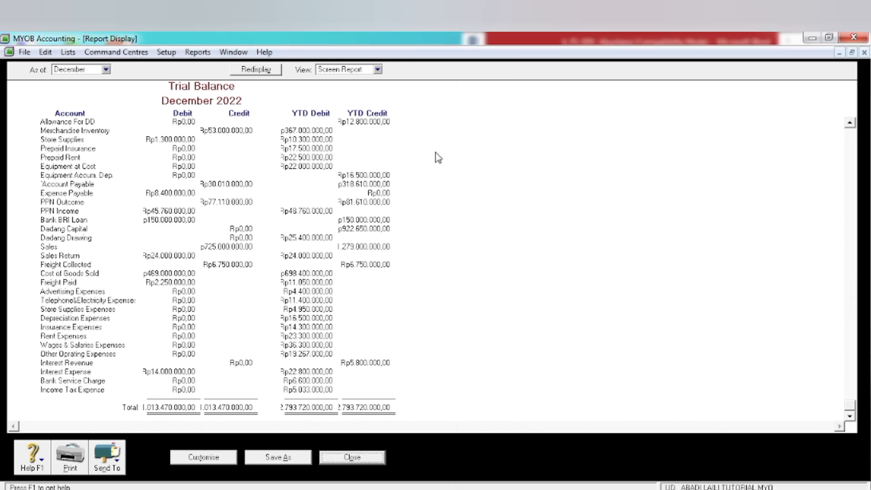
left_click(862, 53)
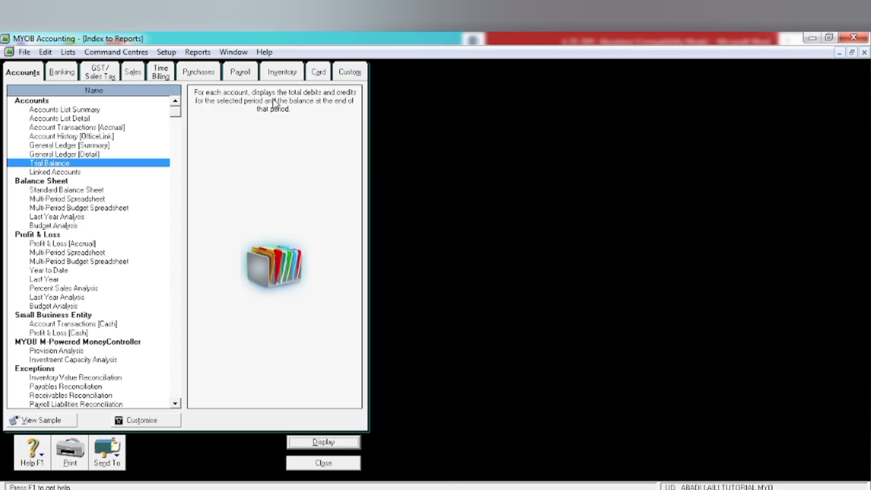
left_click(864, 52)
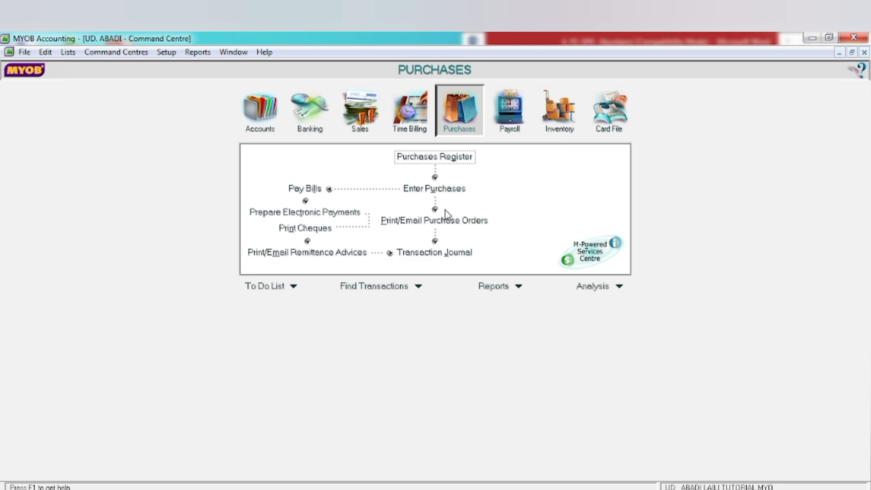
- Highlight the Store Supplies debit balance of 10.300.000 in yellow in the document's Neraca Saldo table
scroll(572, 390, "down", 10)
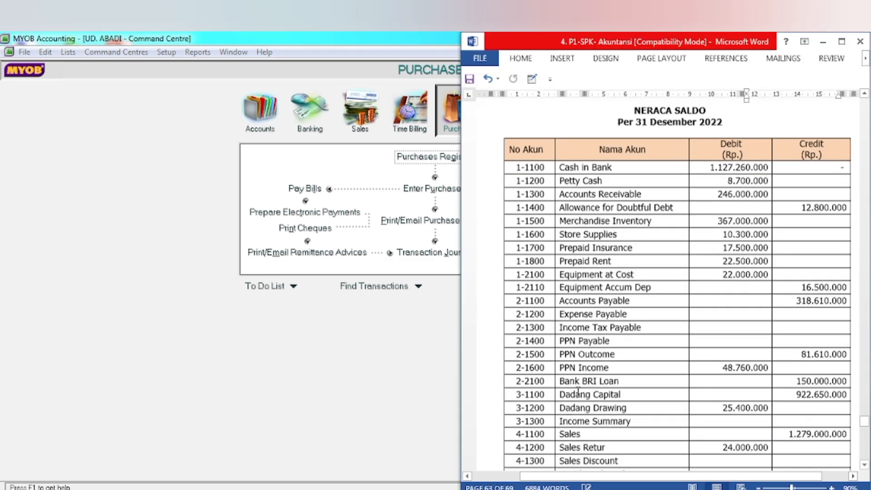
scroll(572, 391, "down", 15)
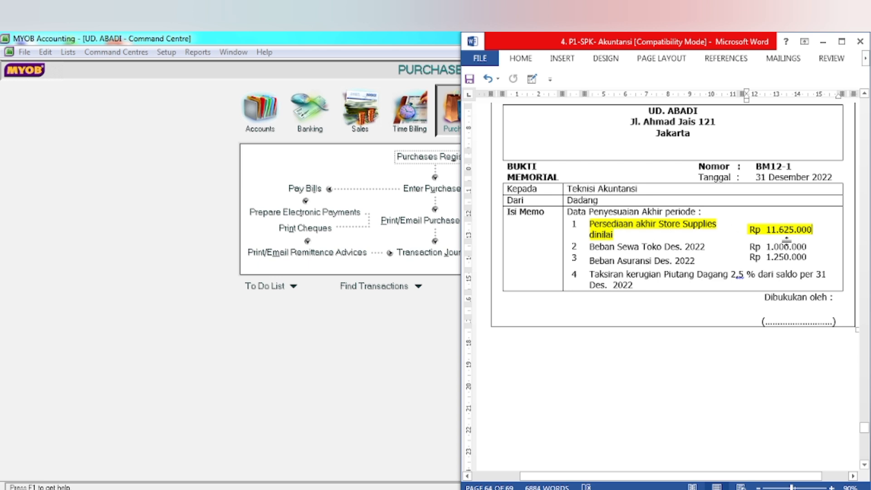
scroll(786, 240, "up", 12)
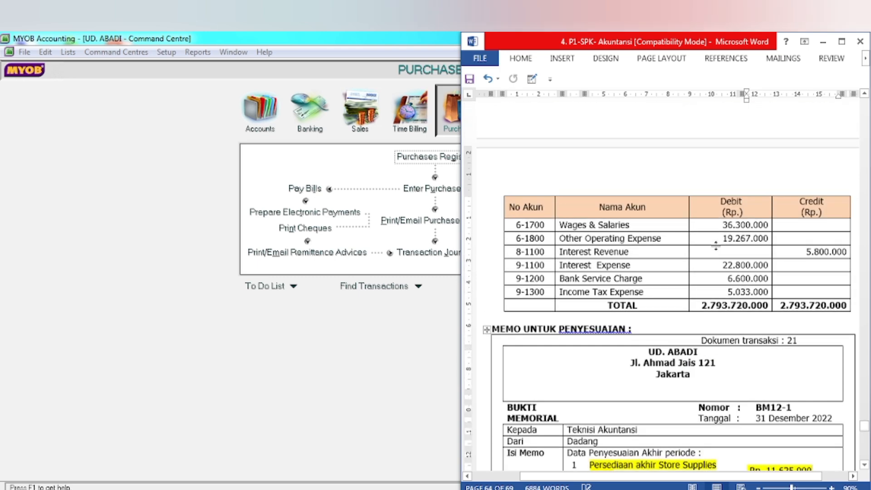
scroll(716, 245, "up", 12)
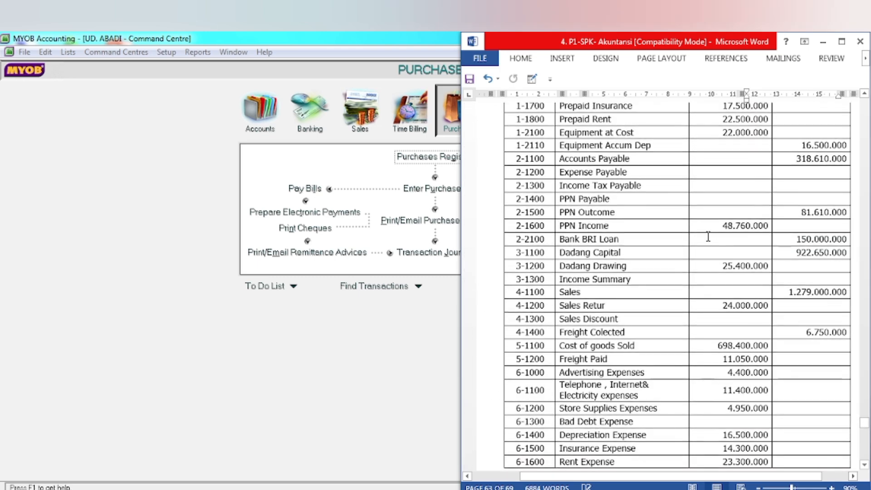
scroll(705, 232, "up", 3)
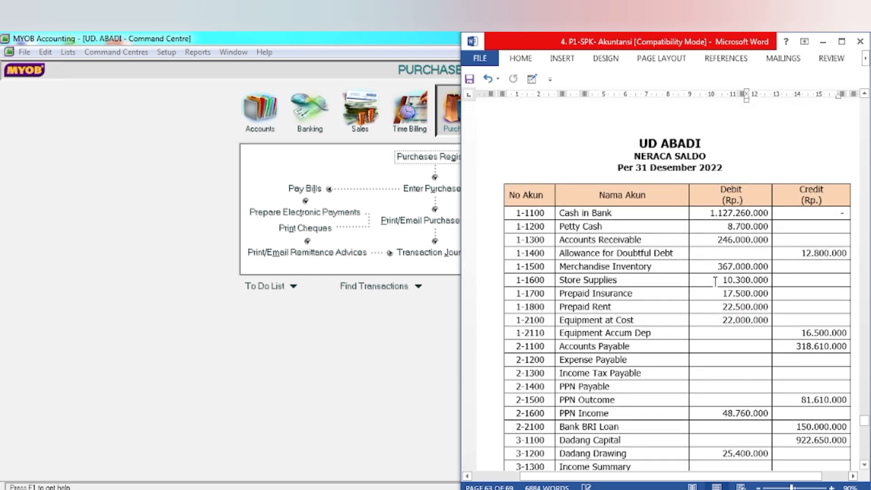
left_click_drag(716, 280, 769, 280)
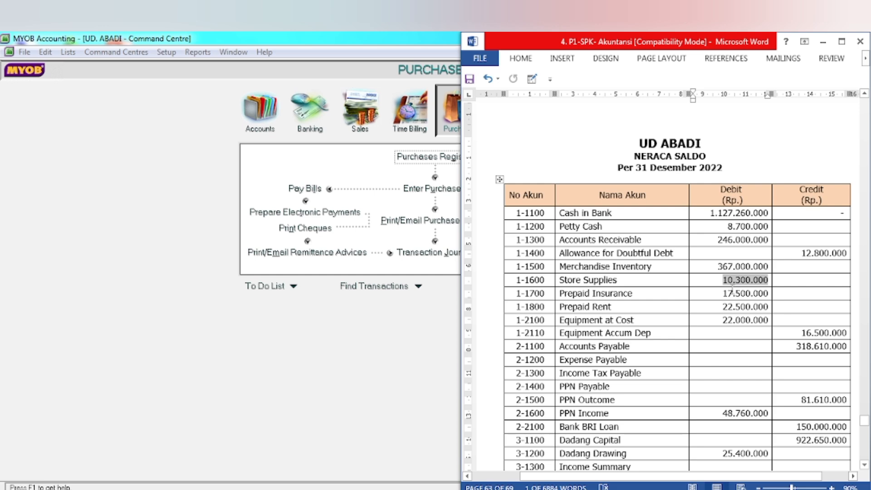
left_click_drag(722, 280, 765, 281)
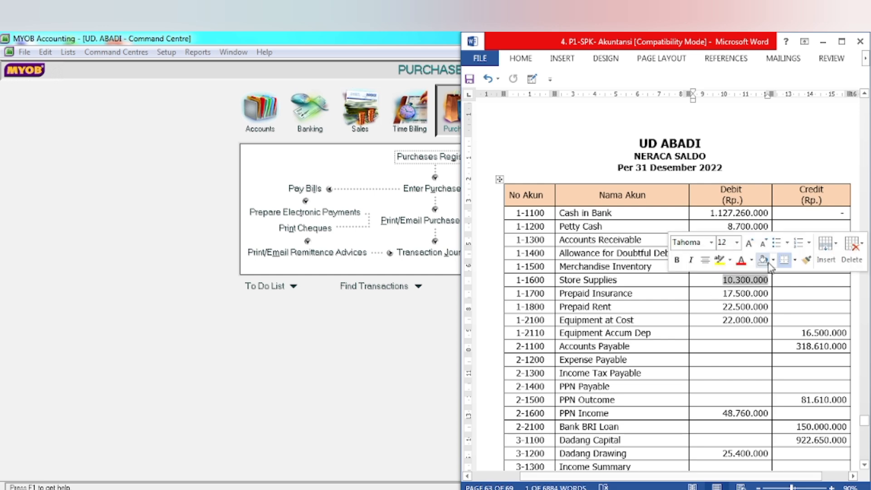
left_click(719, 259)
- Return the document to the adjustment memo and switch MYOB to the Accounts command centre
scroll(738, 321, "down", 20)
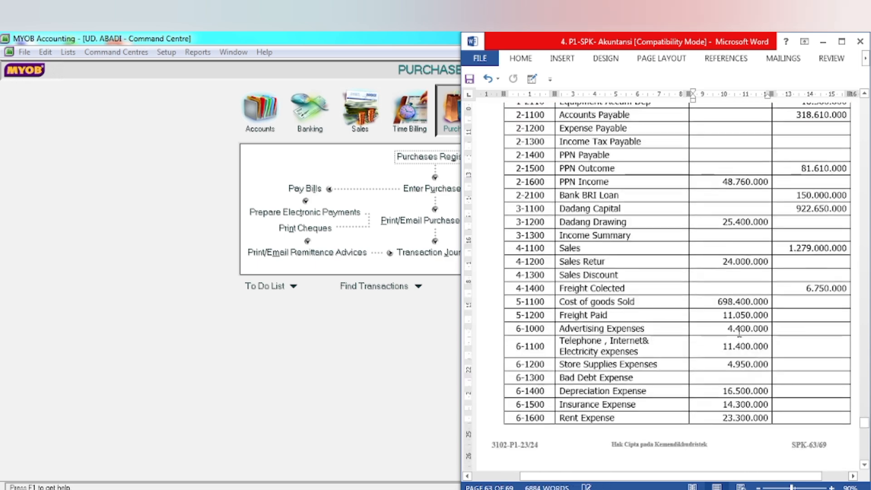
scroll(735, 324, "down", 5)
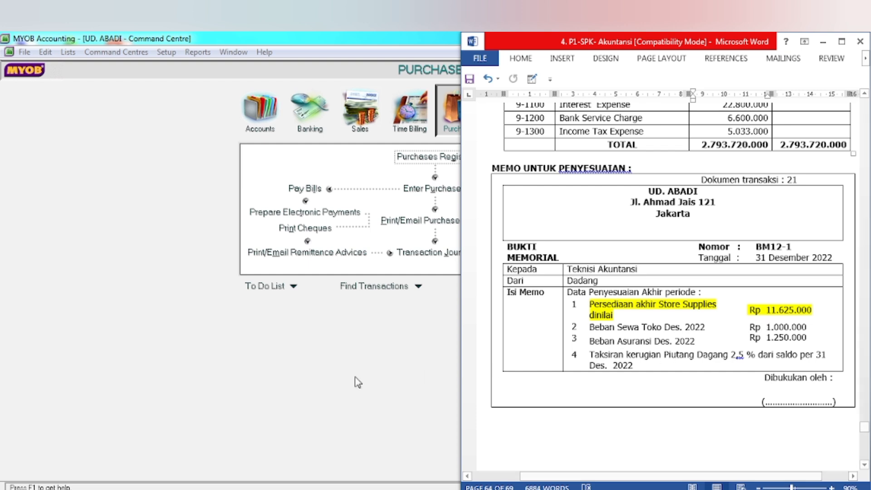
left_click(331, 385)
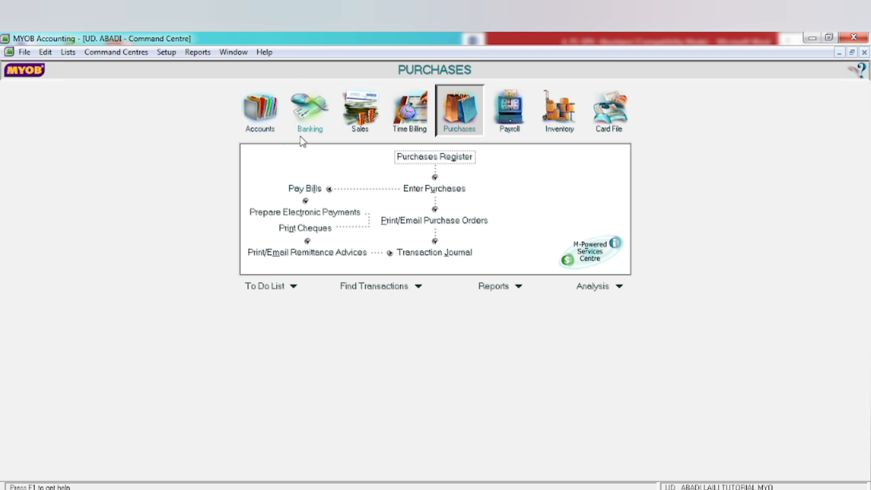
left_click(260, 118)
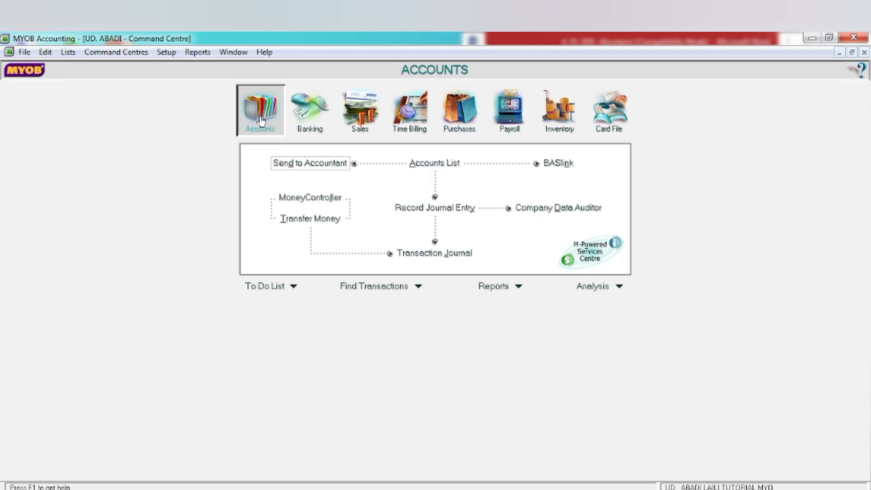
- Open a new general journal entry numbered BM12-1 and date it 31/12/2022
left_click(423, 211)
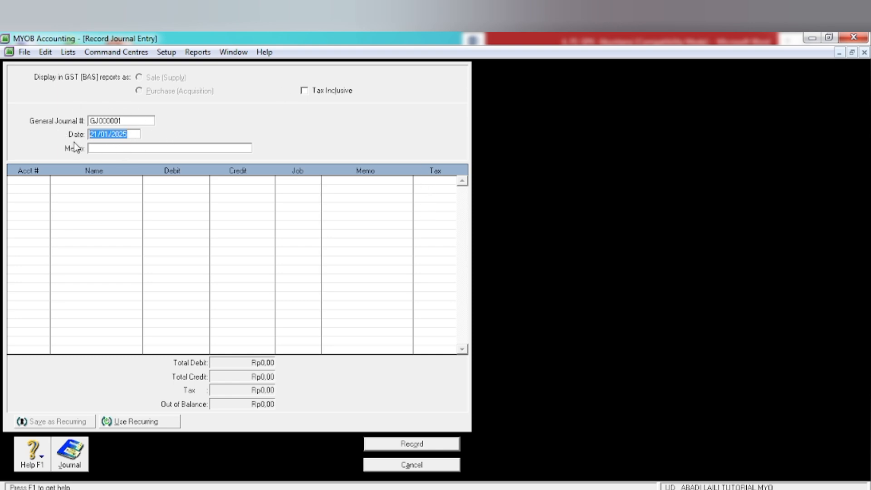
left_click(119, 121)
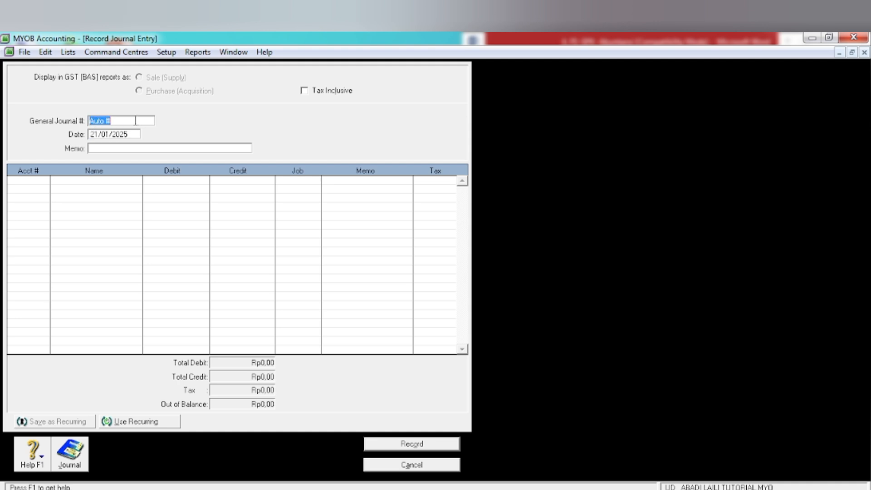
type("BM12-1")
left_click(122, 136)
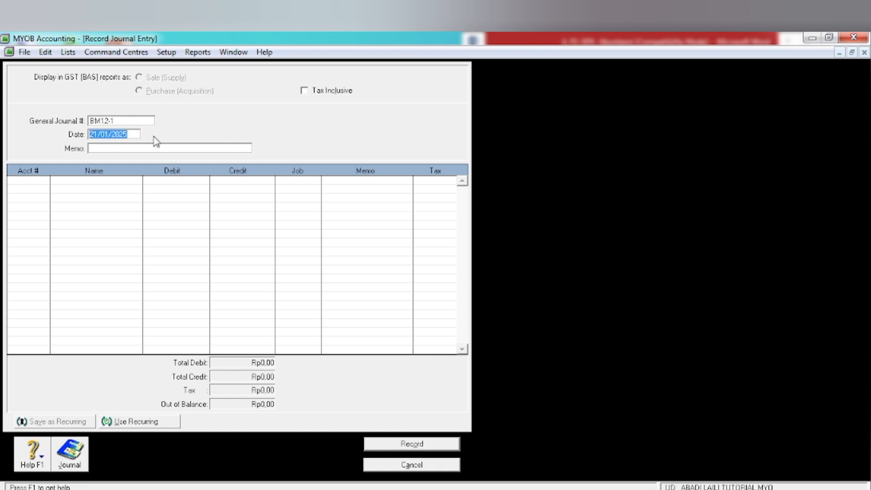
type("31/12/2022")
key("Tab")
- Check the adjustment memo in Word and enter PENYESUAIAN STORE SUPPLIES as the MYOB journal entry's memo
key("alt+Tab")
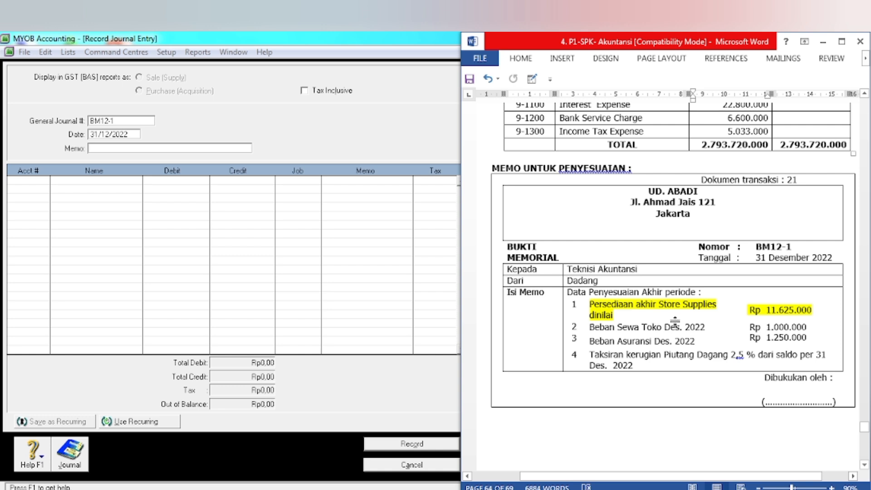
left_click(106, 148)
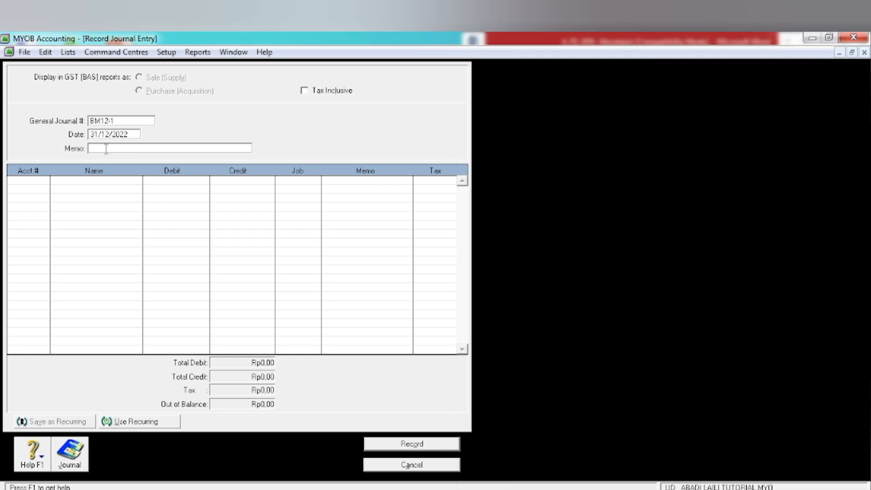
type("PENYESUAIAN STORE SUPPLIES")
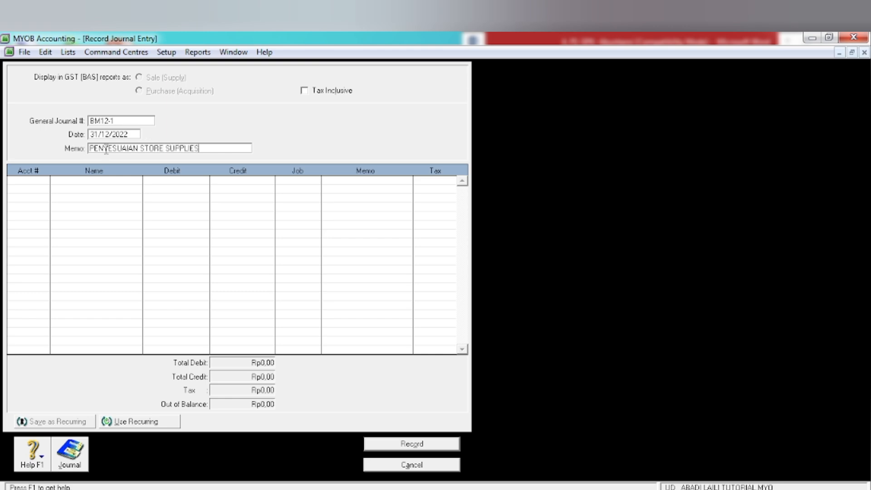
- Compare the Store Supplies balance in Word's Neraca Saldo with the ending Store Supplies value in the adjustment memo
key("alt+Tab")
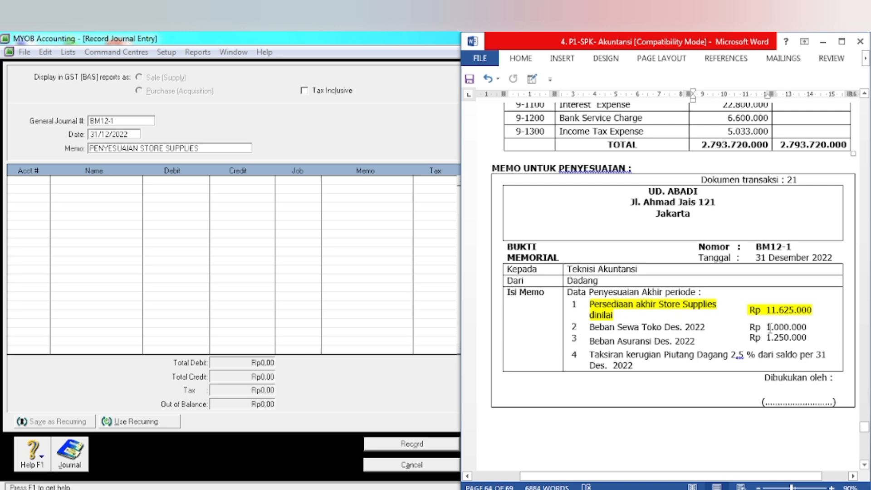
scroll(803, 318, "up", 9)
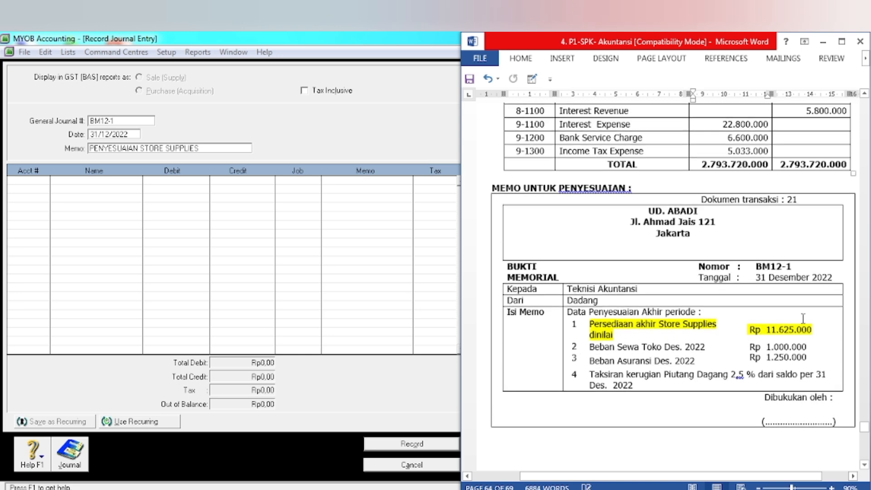
scroll(803, 321, "up", 11)
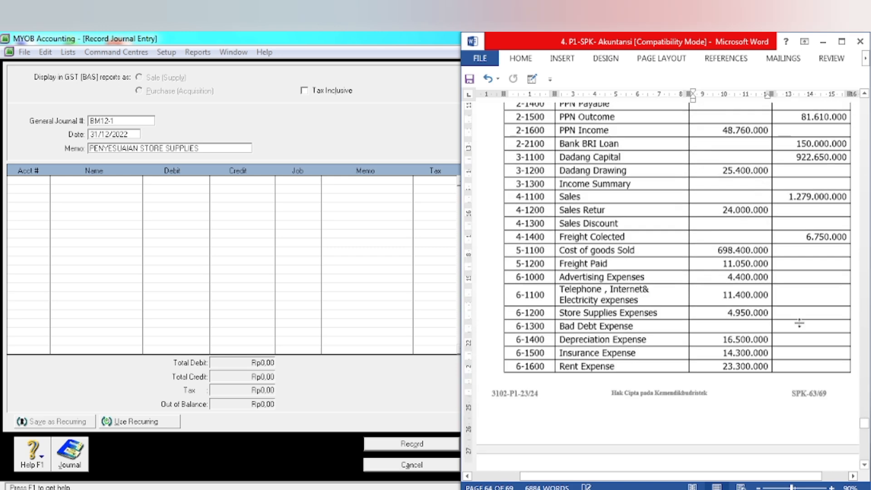
scroll(800, 322, "up", 2)
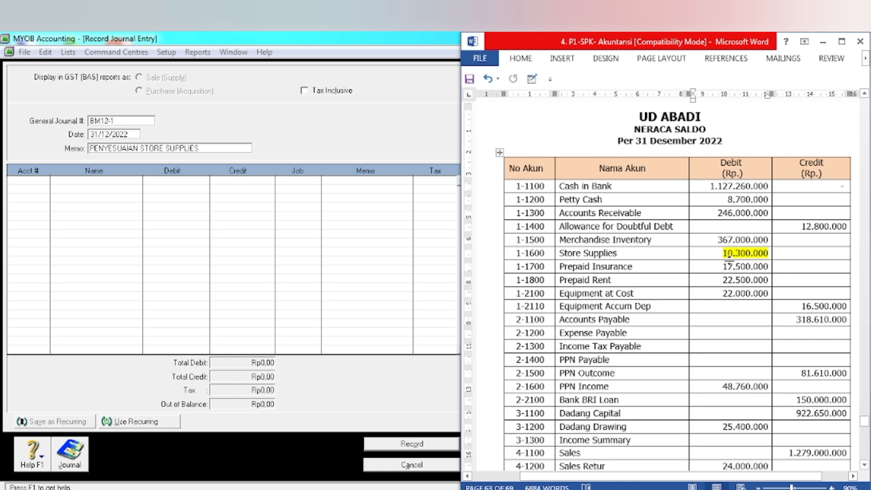
scroll(727, 264, "down", 3)
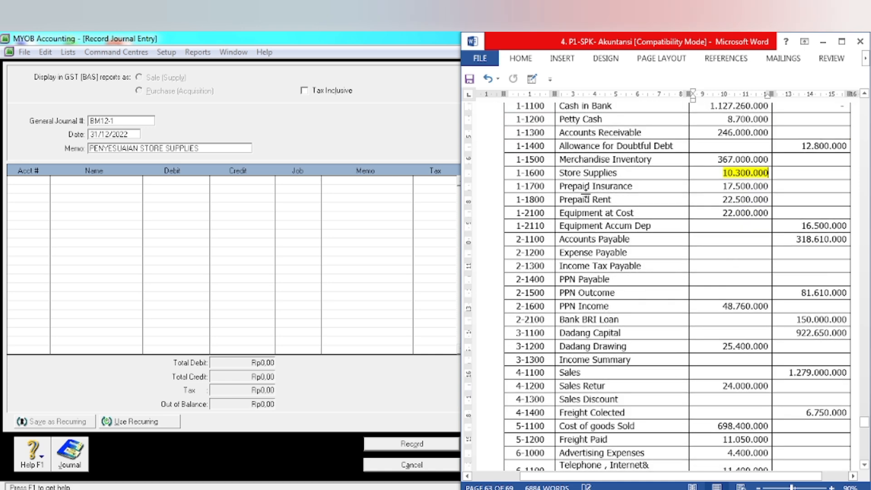
scroll(748, 240, "up", 2)
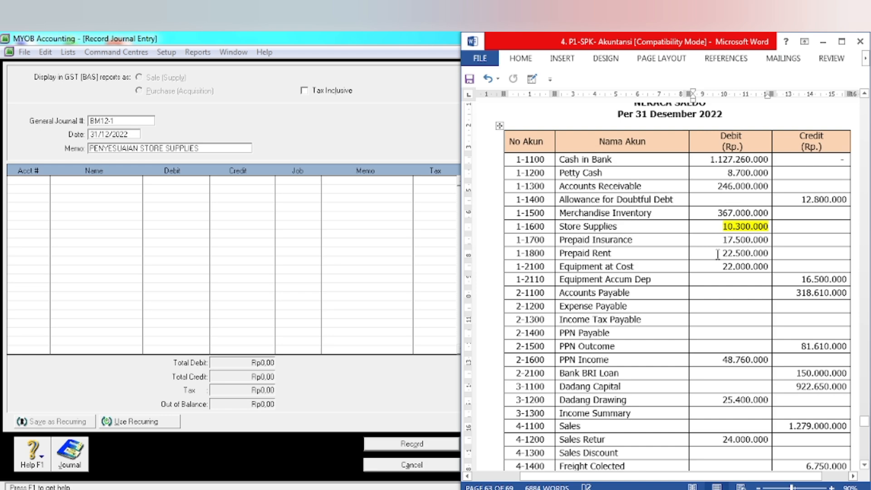
scroll(717, 254, "down", 20)
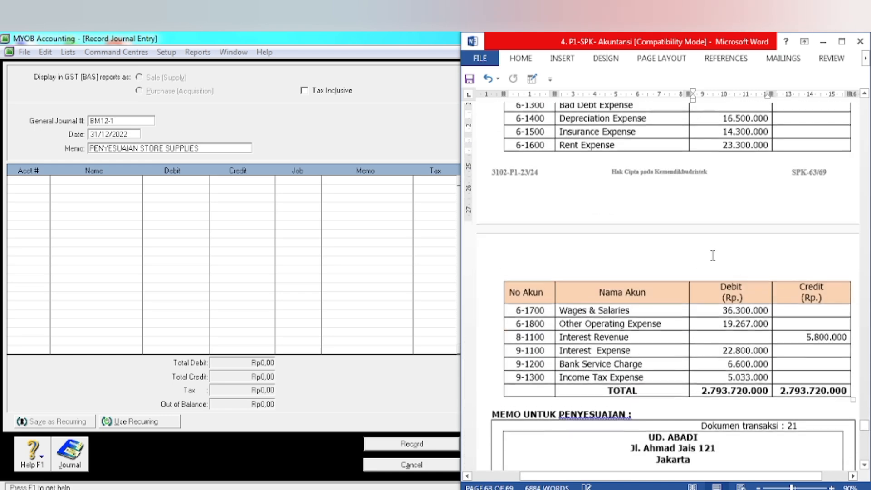
scroll(712, 255, "down", 5)
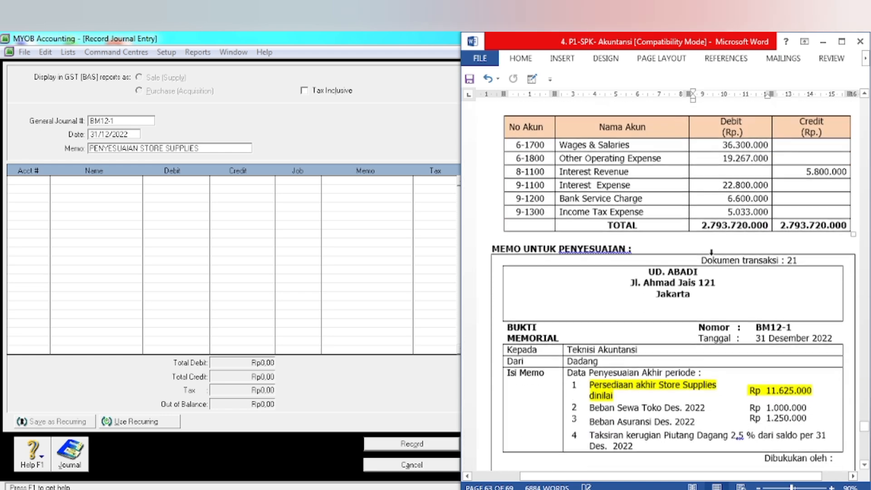
scroll(712, 255, "up", 20)
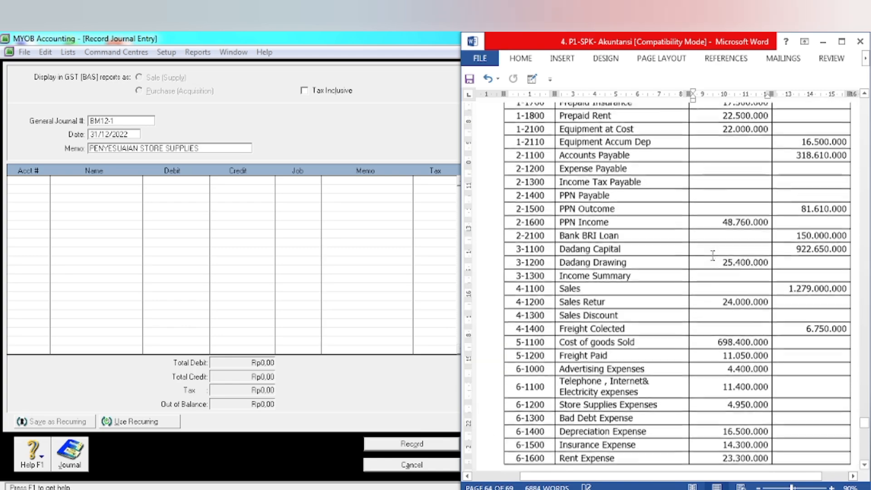
scroll(712, 255, "down", 15)
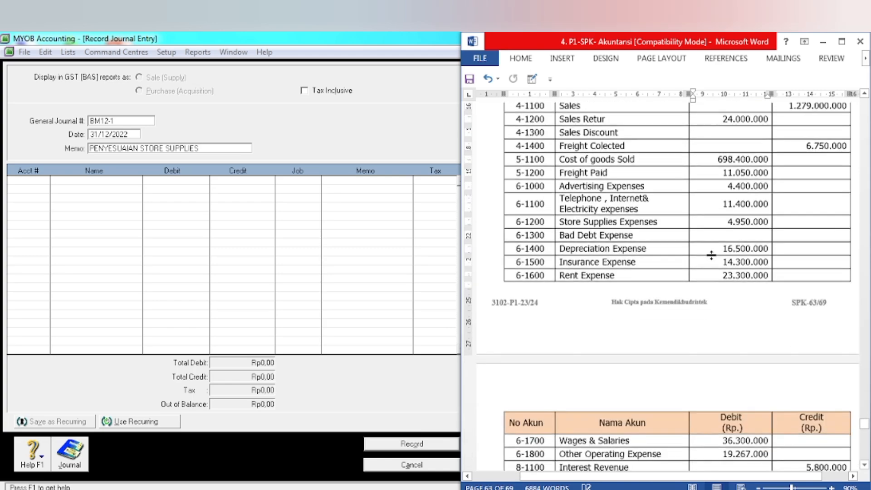
scroll(712, 256, "down", 8)
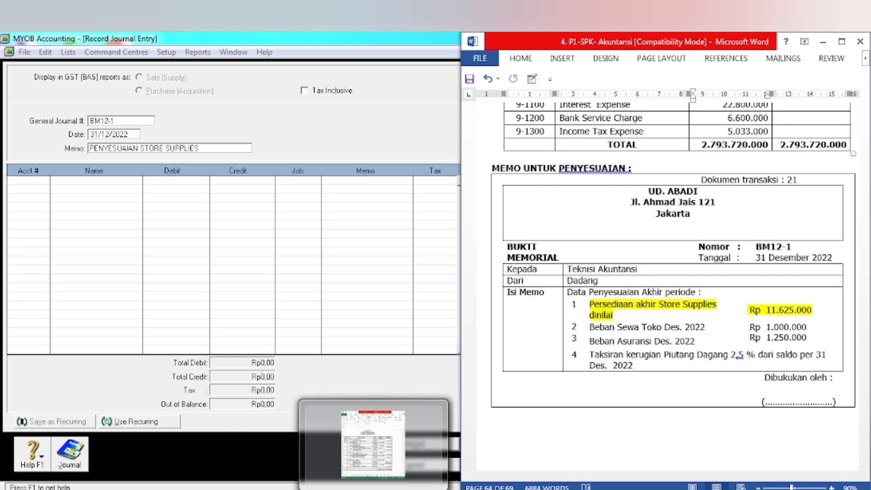
- Switch to the Excel workbook KUNCI JAWAB PAKET 1 and enter 11625000 in cell P7 of the AJP sheet
left_click(543, 388)
left_click(373, 489)
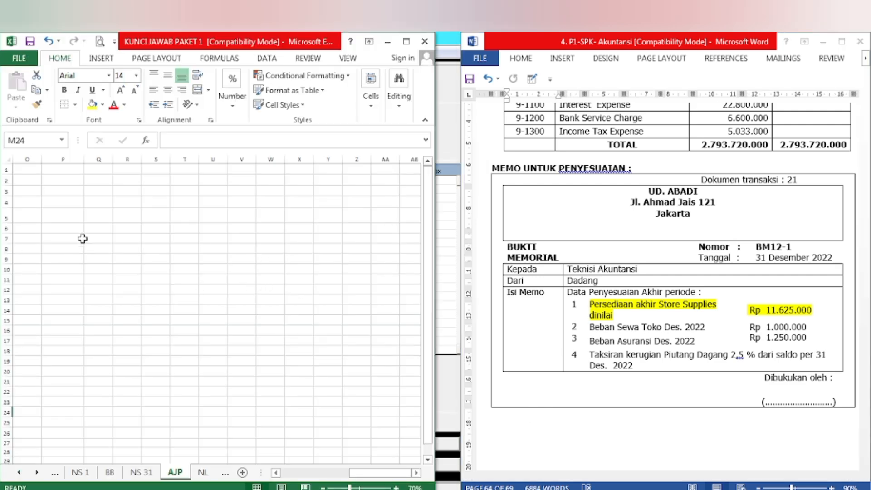
left_click(66, 239)
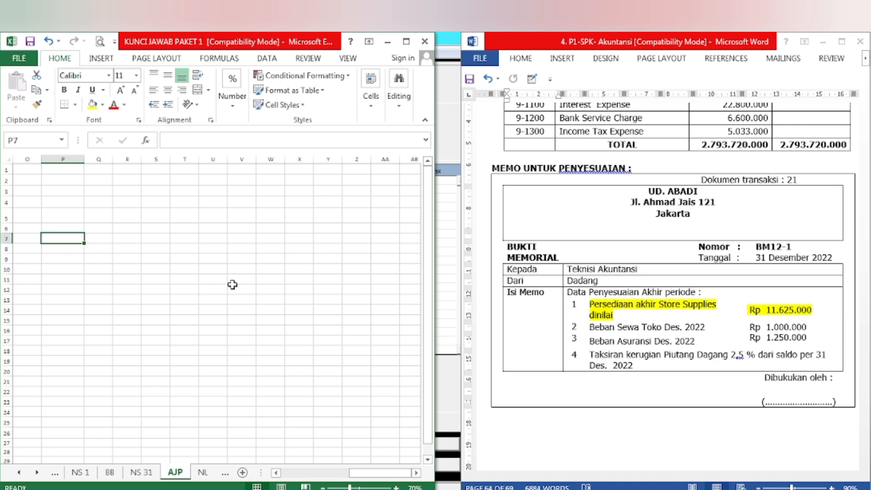
type("11")
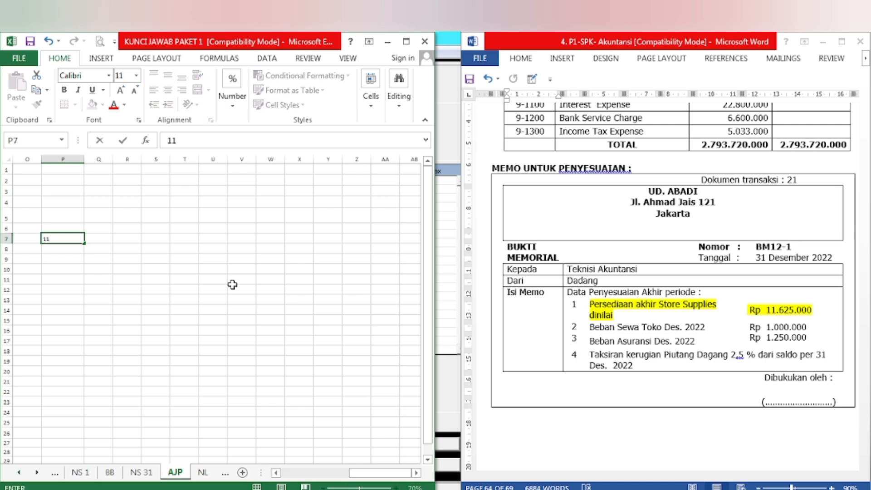
type("625000")
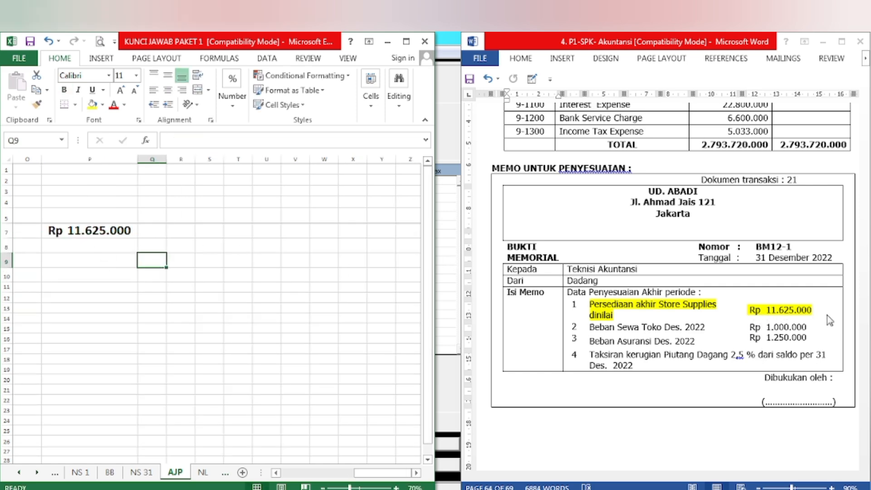
- Look up the Store Supplies balance in Word's Neraca Saldo and enter 10300000 in cell P8 of the AJP sheet
left_click(775, 332)
scroll(772, 328, "up", 5)
scroll(773, 327, "up", 15)
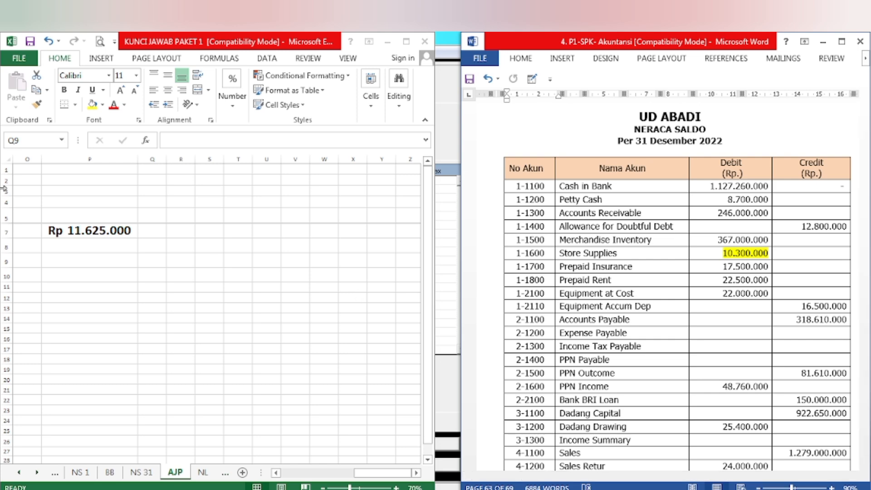
left_click(75, 250)
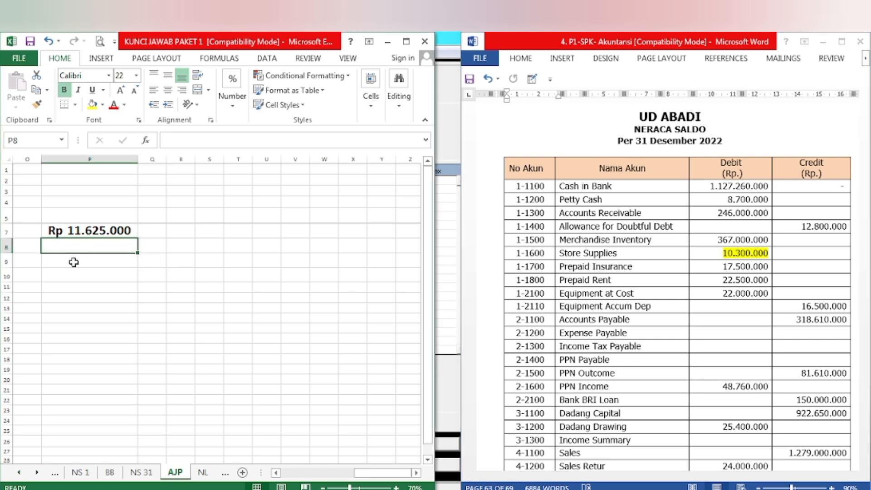
type("1030")
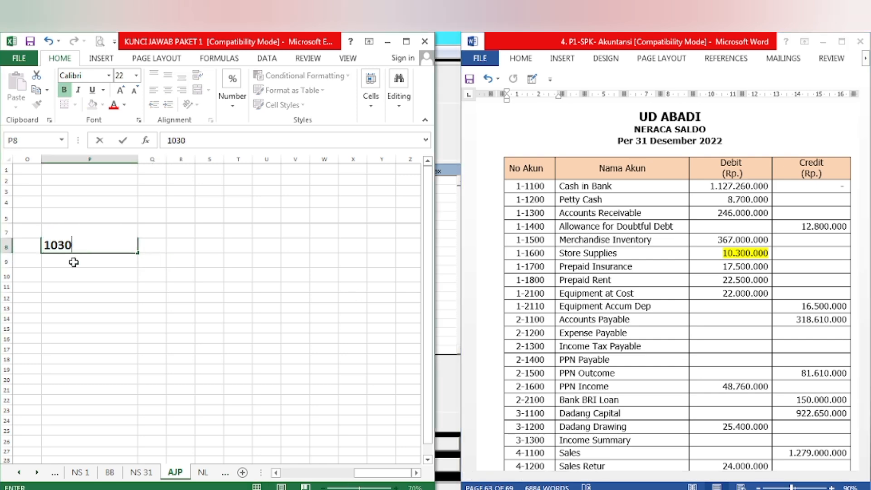
type("0000")
key("Return")
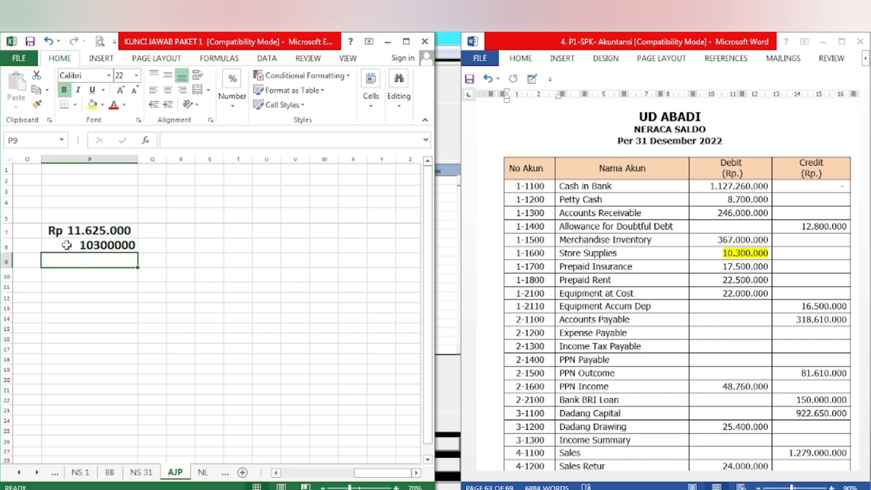
- Apply the Rupiah accounting number format to cell P8 and then to the range P7:P9
left_click(62, 243)
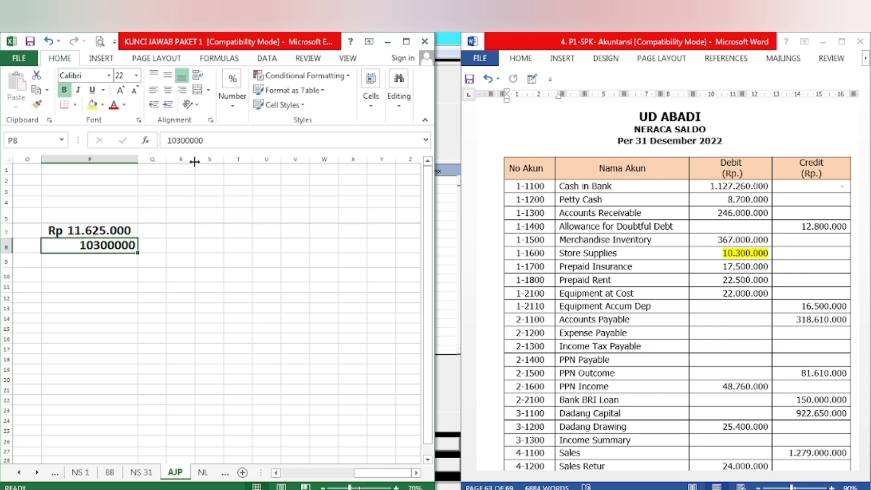
left_click(232, 93)
left_click(228, 159)
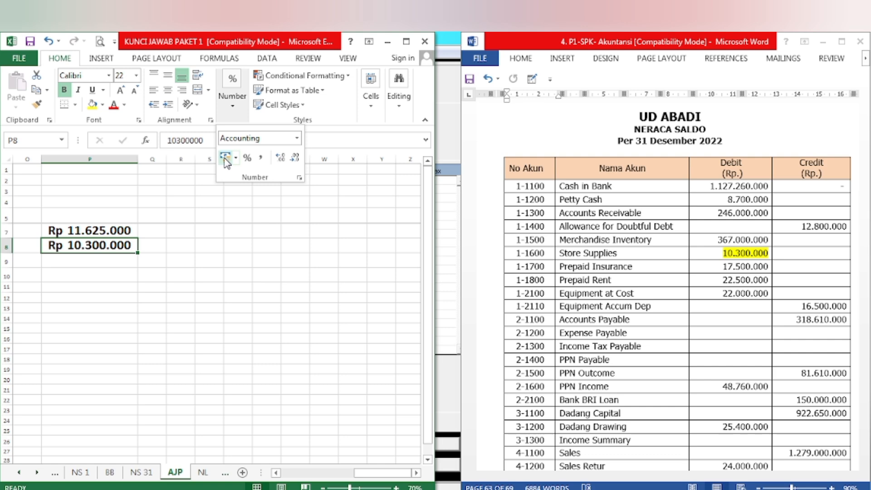
left_click(100, 234)
left_click_drag(99, 232, 97, 260)
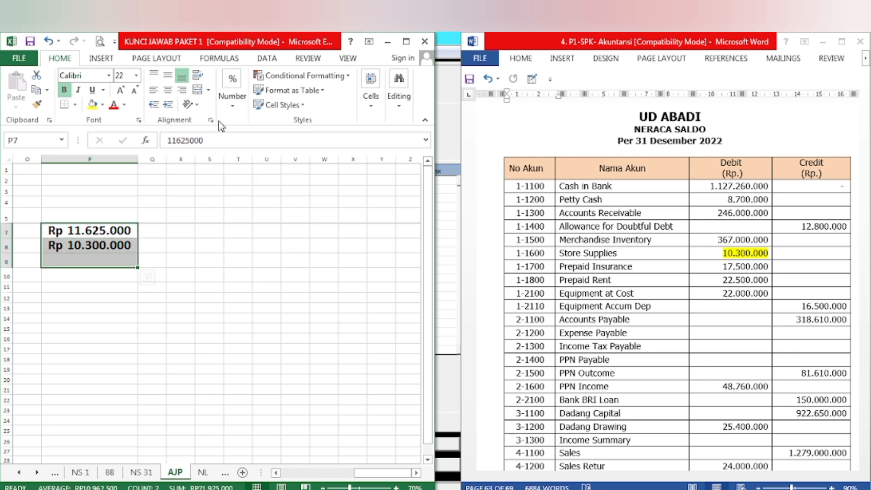
left_click(241, 109)
left_click(226, 157)
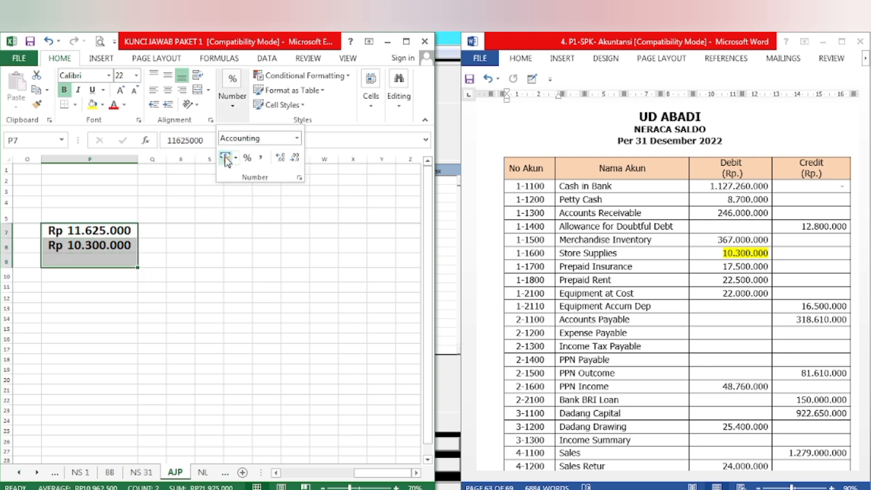
left_click(84, 330)
- Calculate the Store Supplies adjustment in cell P9 with the formula =P8-P7
left_click(82, 256)
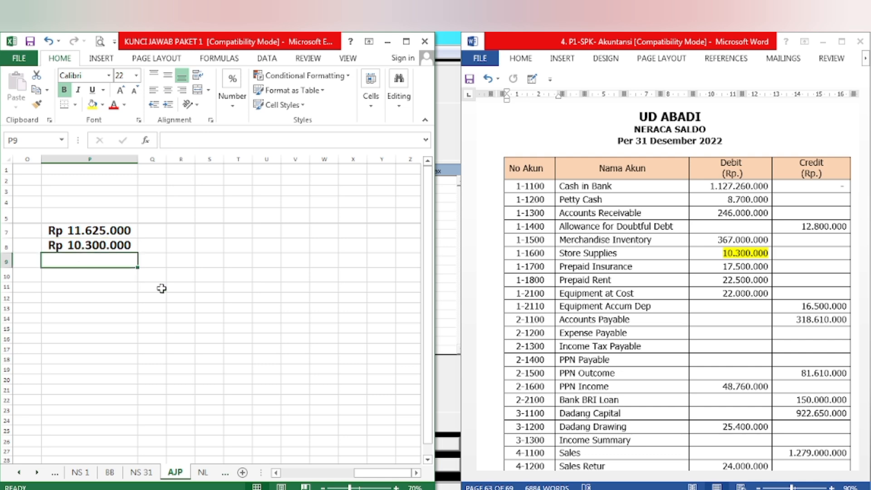
type("=")
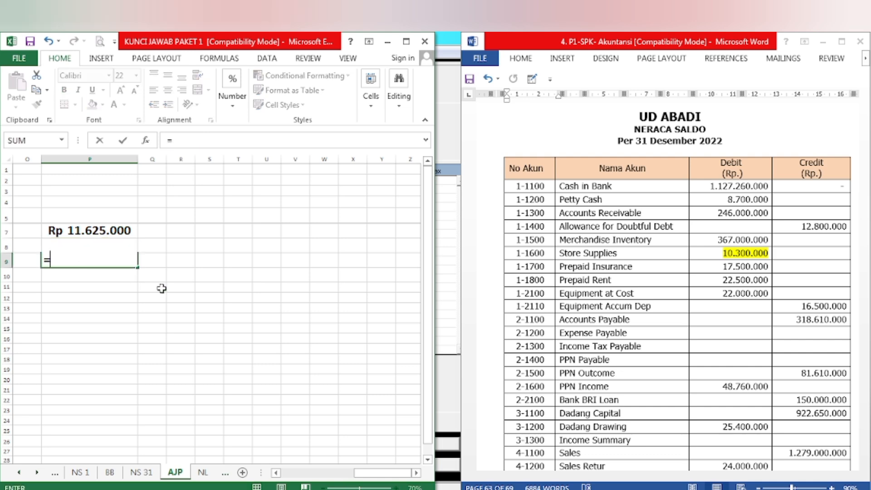
left_click(97, 248)
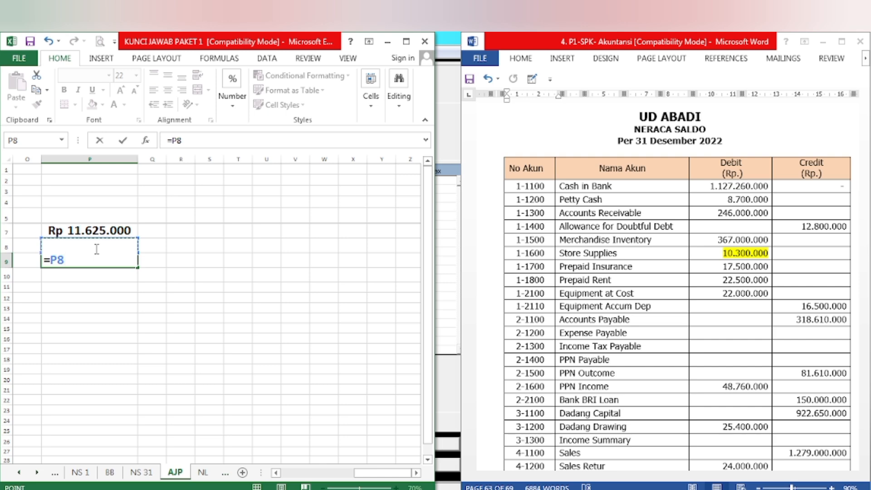
type("-")
left_click(93, 240)
left_click(90, 232)
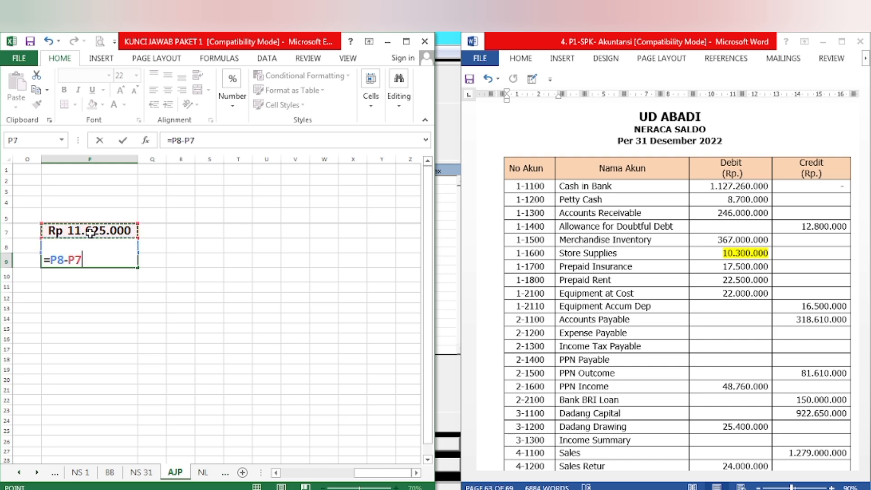
key("Return")
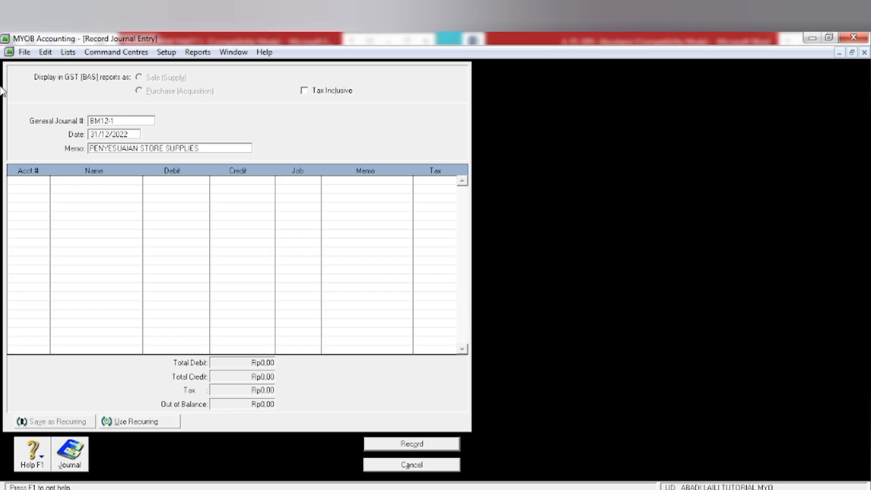
- Add account 1-1600 Store Supplies to the journal's first line with a debit of Rp1.325.000, checking the amount in Excel
left_click(37, 180)
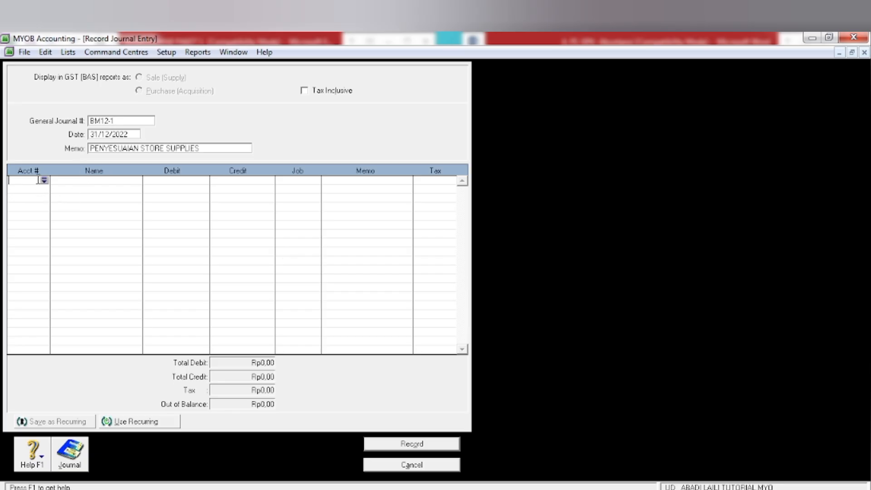
left_click(44, 181)
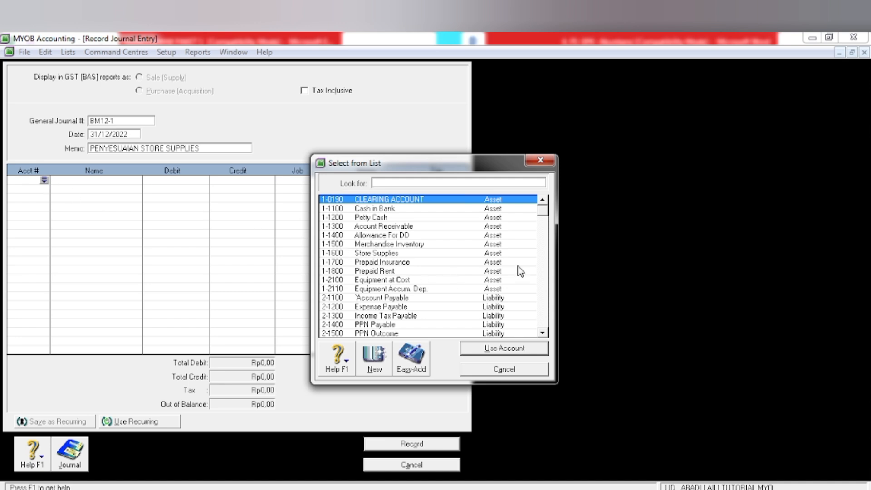
left_click(381, 254)
left_click(479, 350)
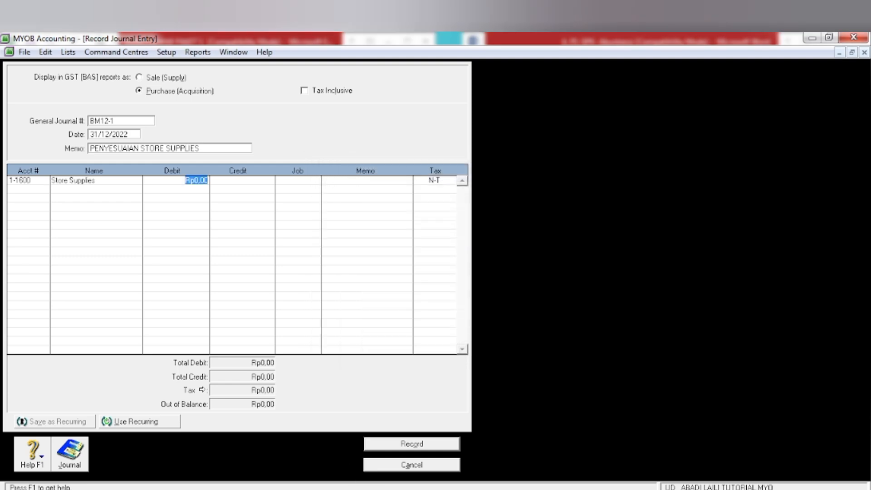
left_click(245, 488)
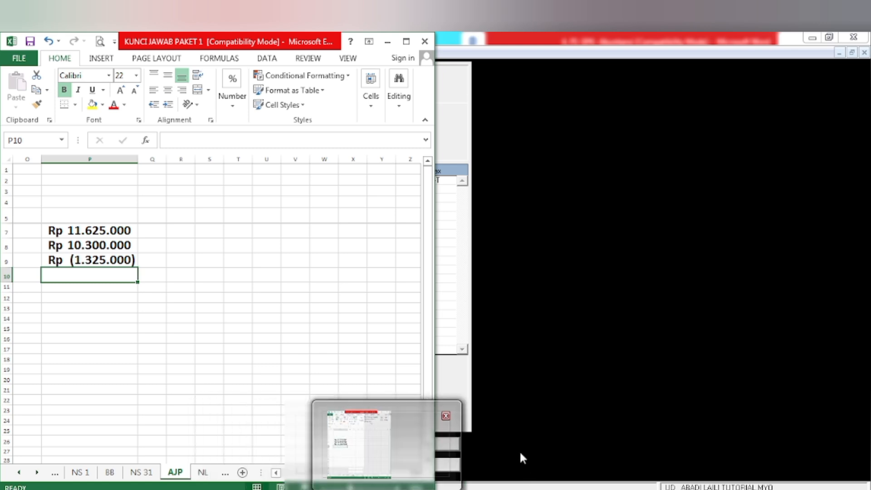
left_click(477, 489)
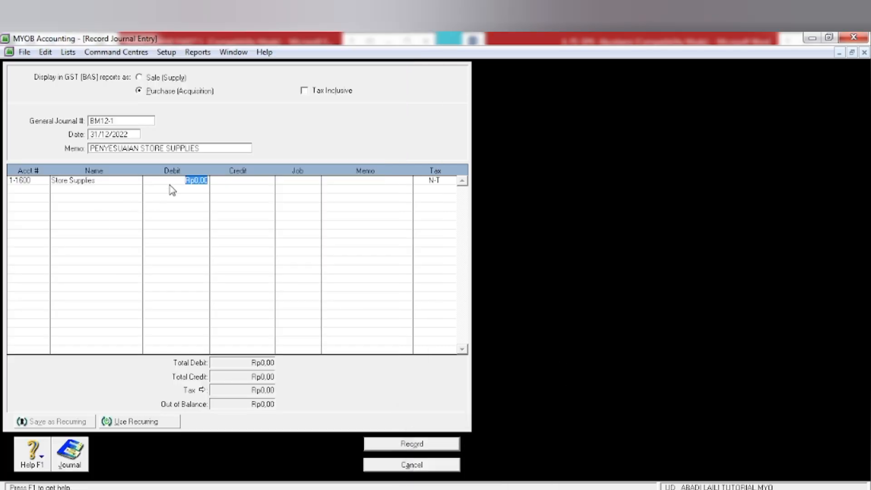
type("13250")
key("Return")
- Add account 6-1200 Store Supplies Expenses on the second journal line with a credit of Rp1.325.000
type("6")
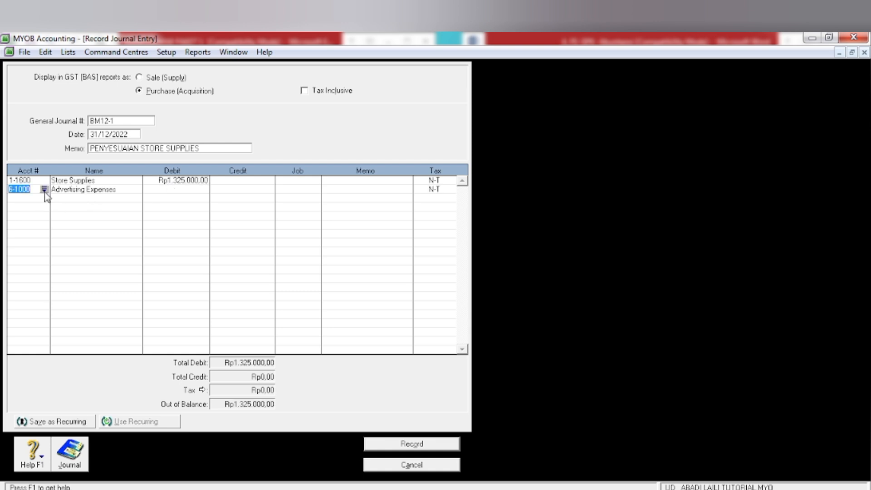
left_click(44, 190)
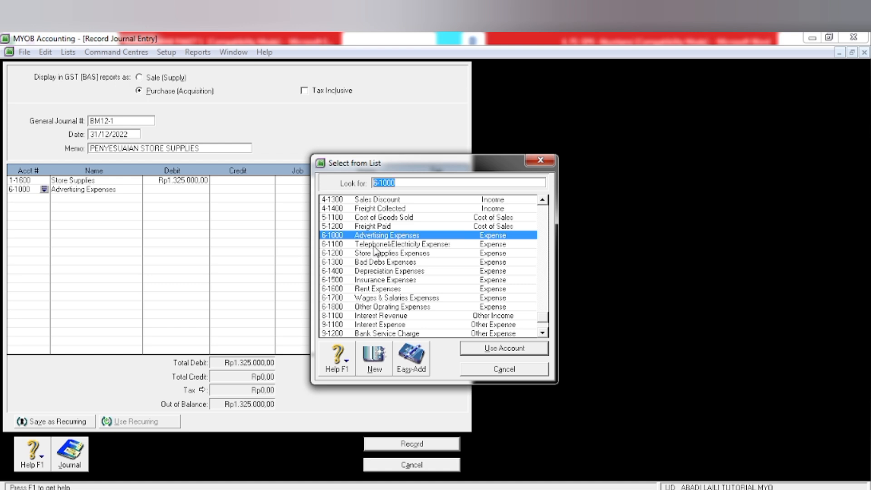
left_click(371, 254)
left_click(477, 348)
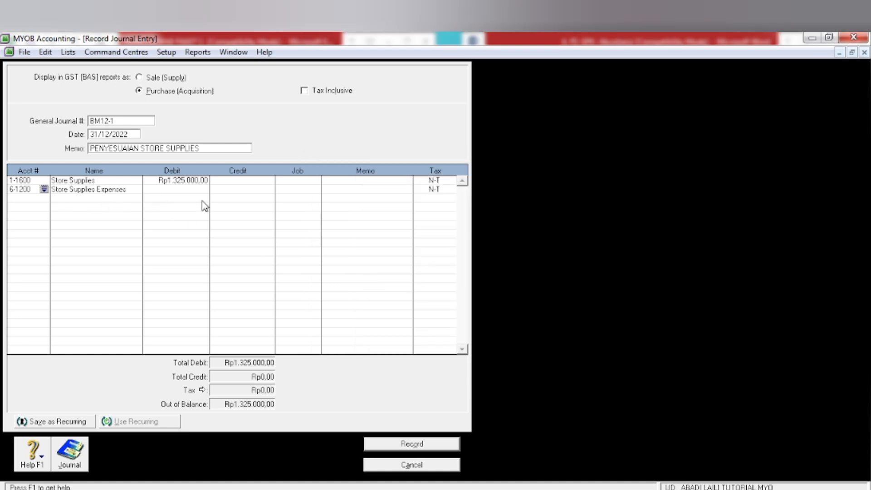
left_click(225, 191)
type("1325000")
key("Return")
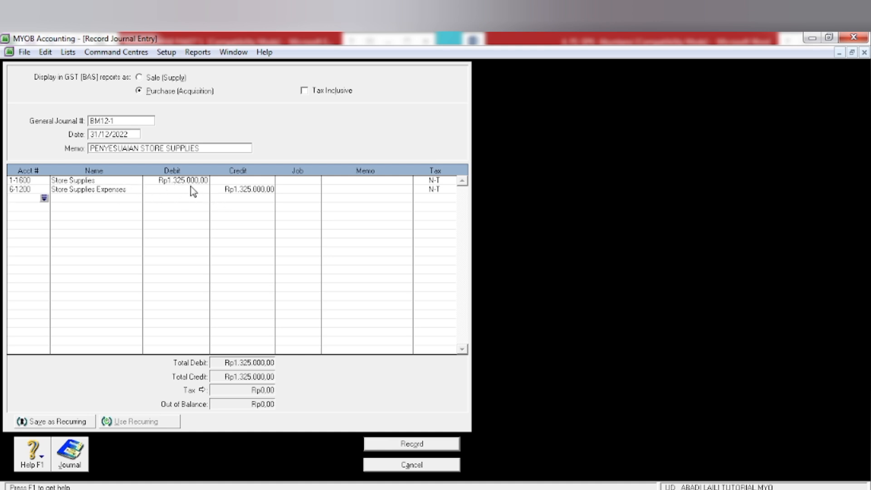
- Switch to the Word memo BM12-1 and highlight item 2, Beban Sewa Toko Des. 2022, and its amount in yellow
left_click(285, 489)
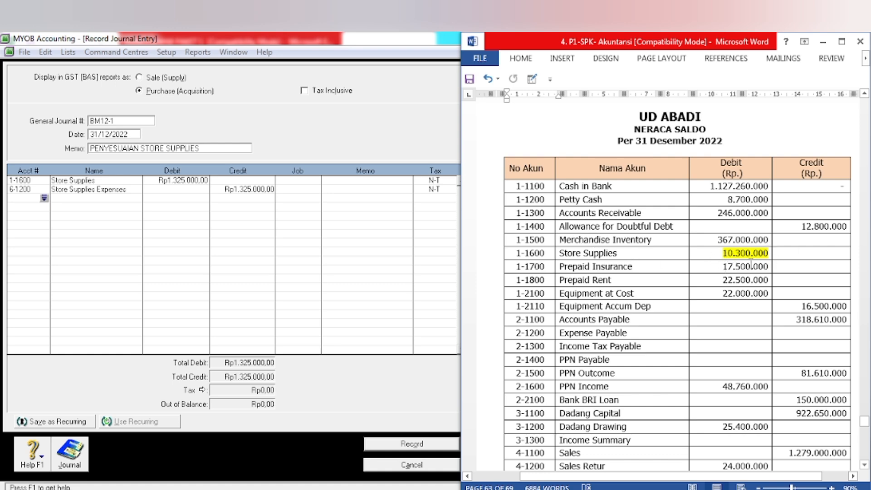
scroll(753, 266, "down", 15)
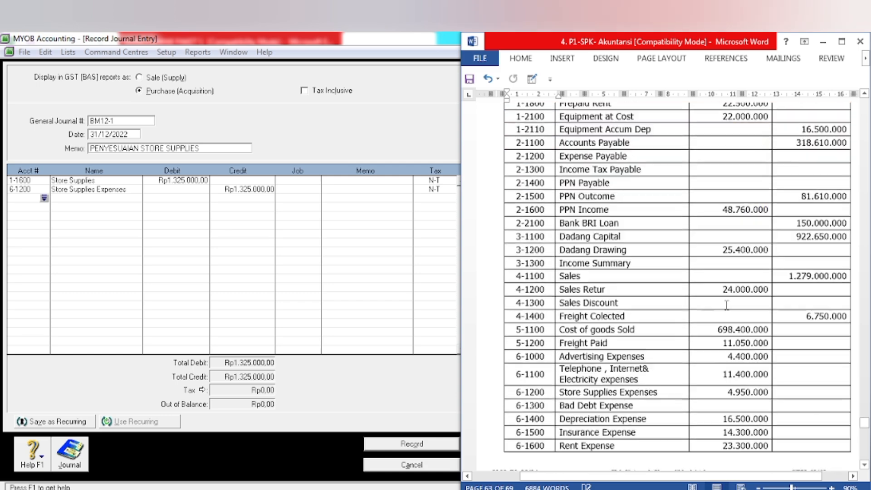
scroll(709, 307, "down", 5)
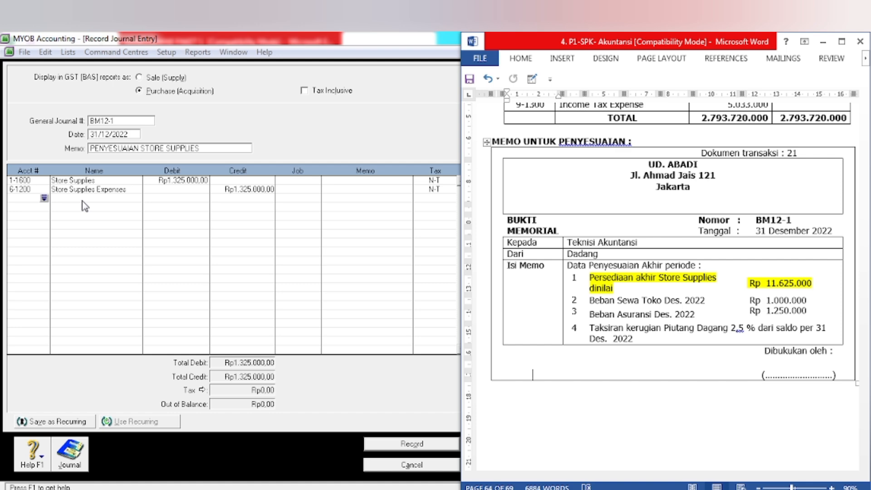
left_click(587, 314)
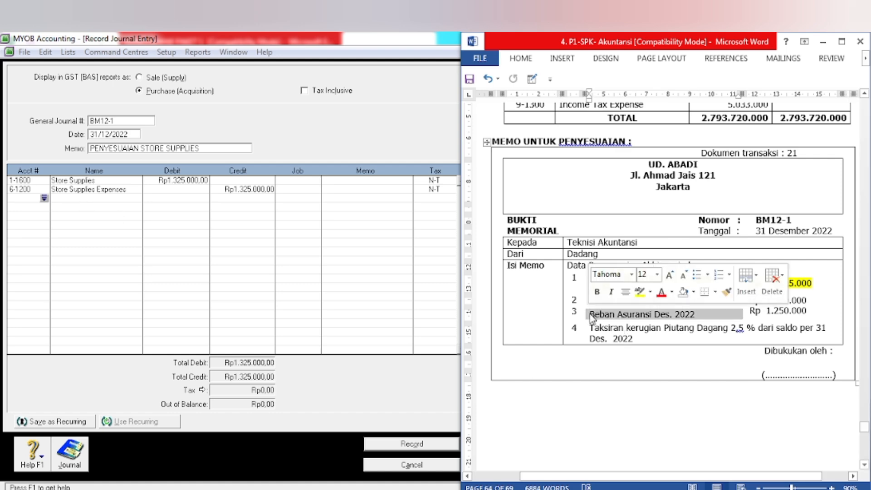
left_click(517, 364)
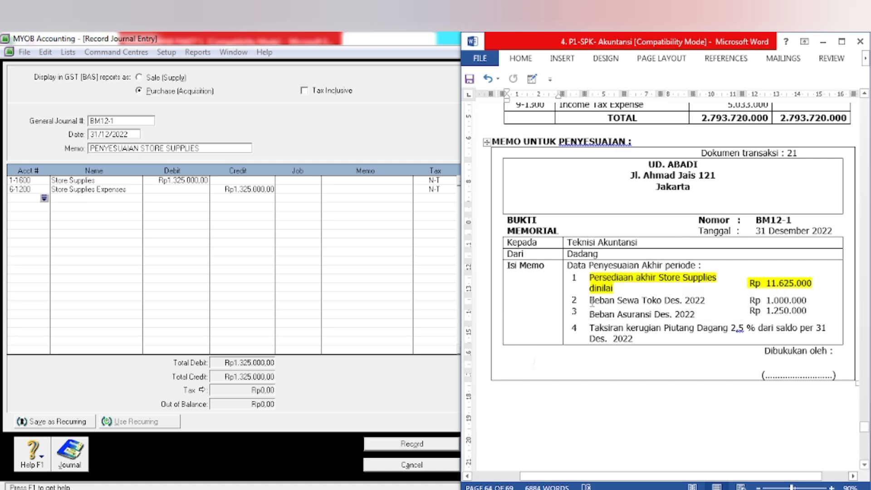
left_click_drag(591, 303, 807, 303)
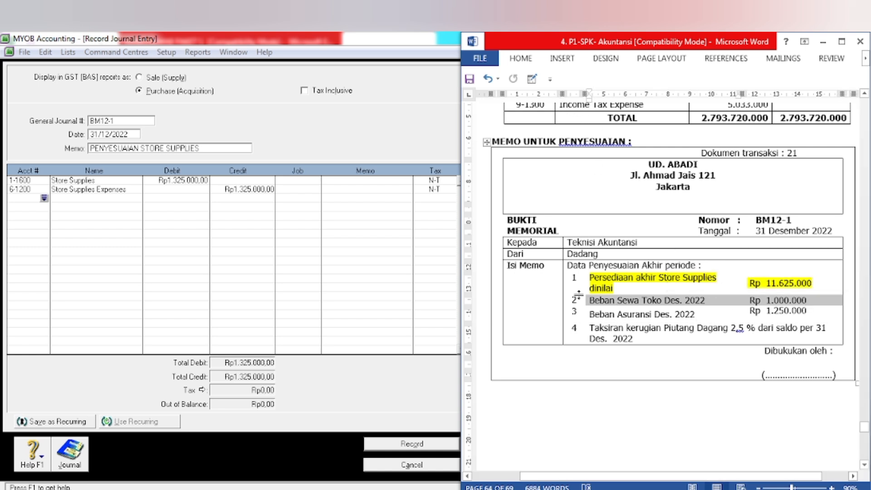
left_click(591, 299)
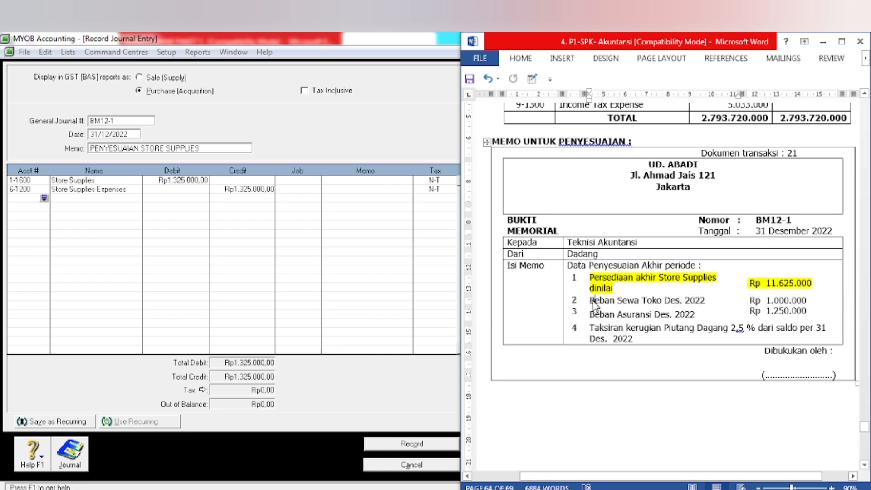
left_click_drag(592, 299, 841, 302)
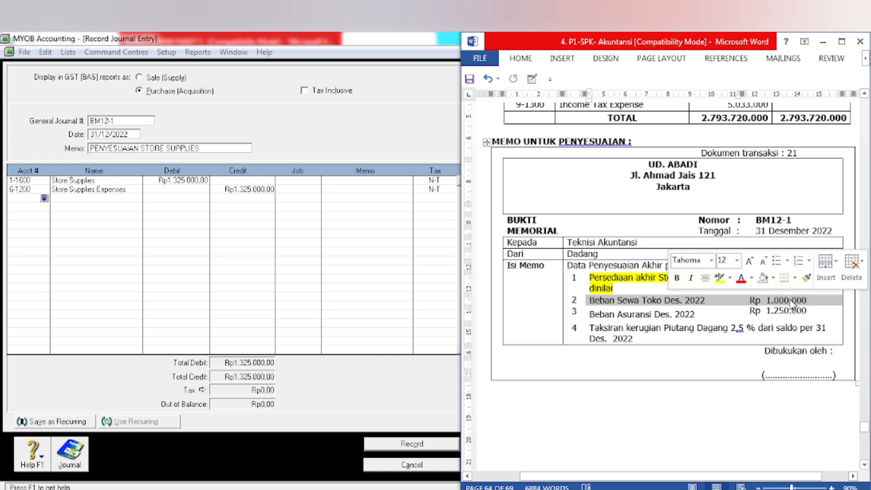
left_click(718, 278)
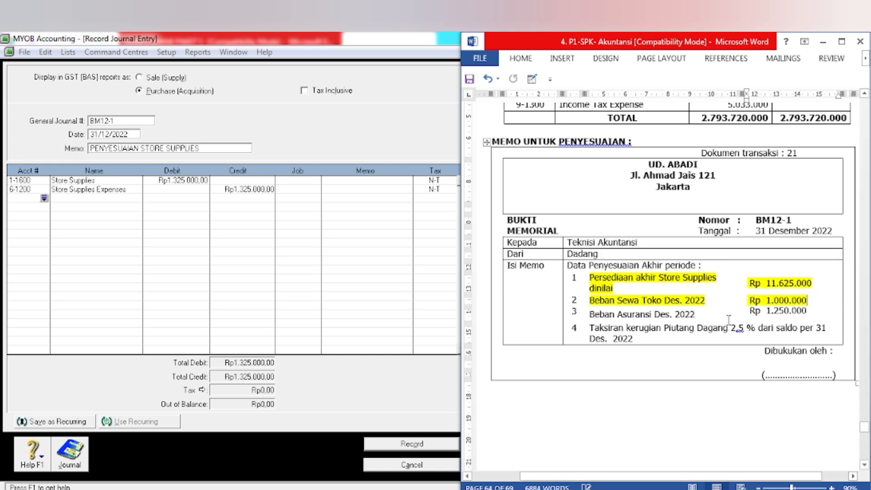
- Return to MYOB and add account 6-1600 Rent Expenses on the third journal line with a debit of Rp1.000.000
left_click(176, 252)
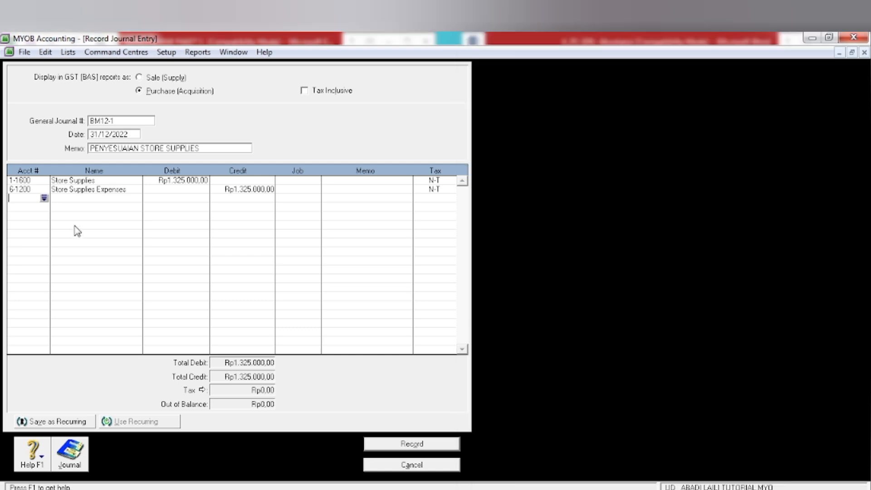
left_click(42, 199)
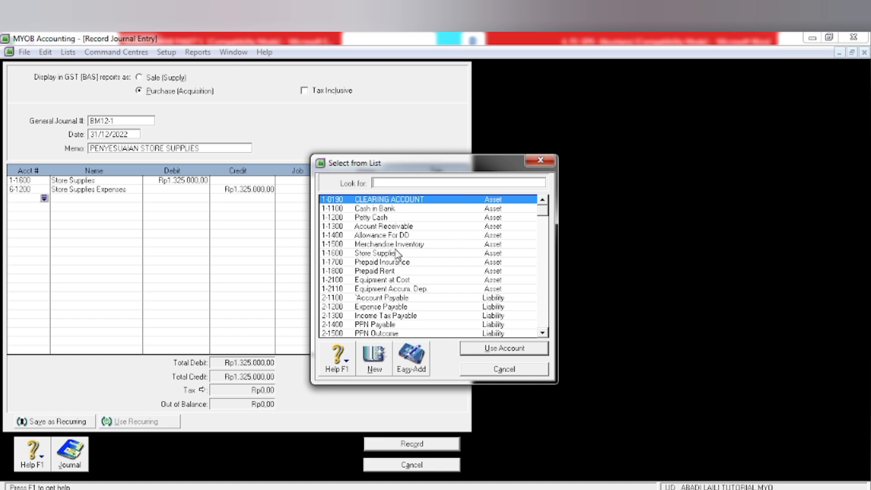
type("6")
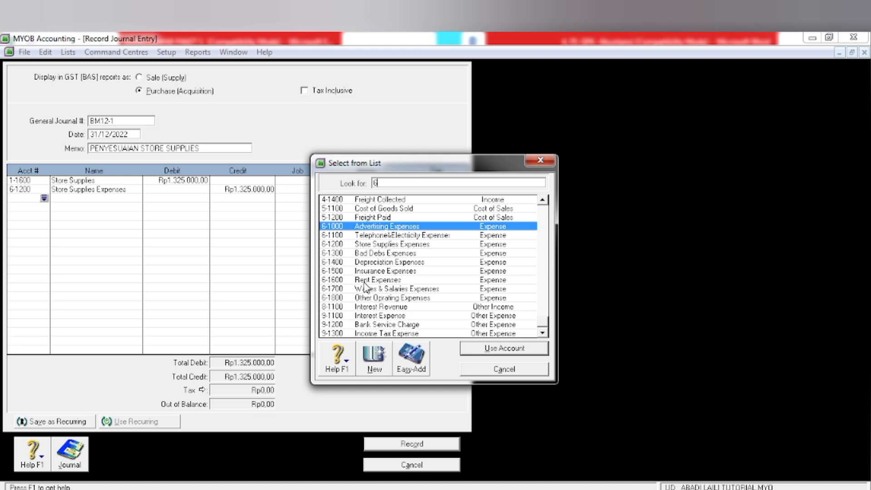
type("-1600")
left_click(475, 350)
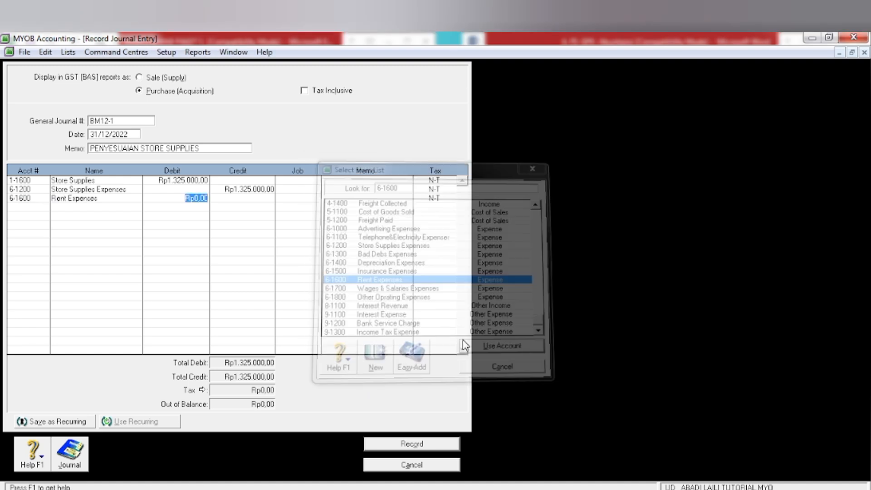
left_click(410, 488)
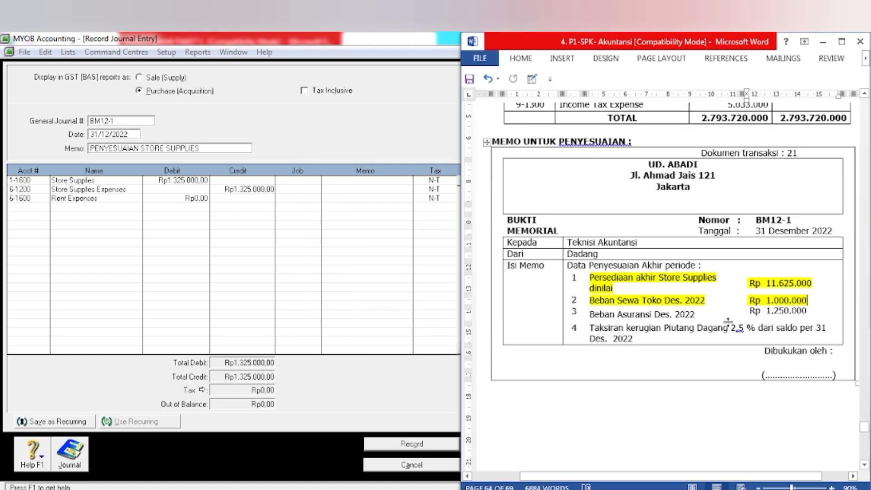
left_click(168, 198)
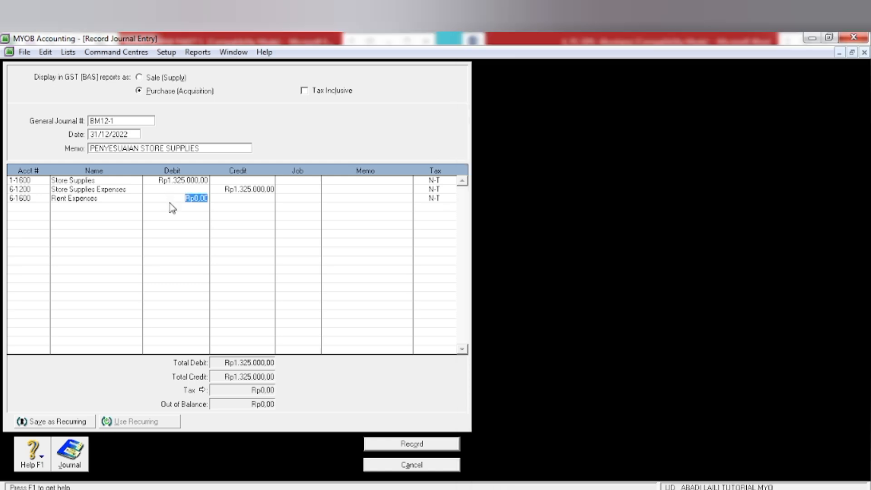
type("1.0")
type("00.00")
type("00")
key("Tab")
key("Tab")
key("Tab")
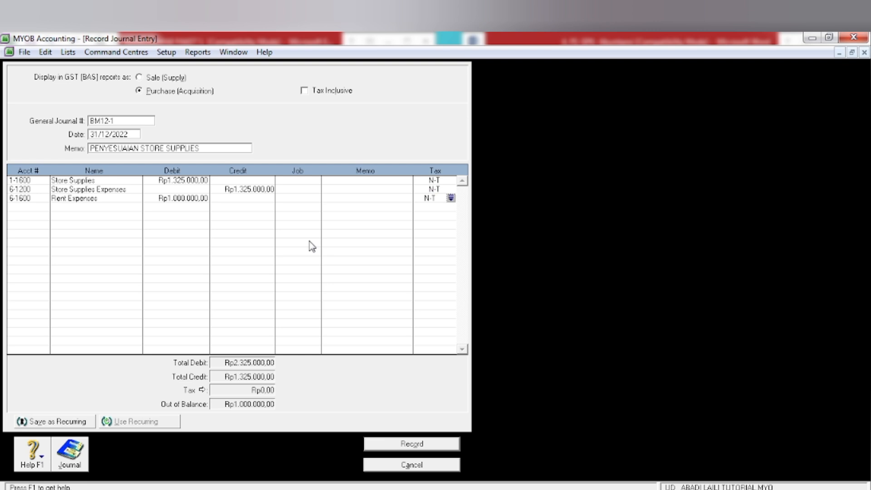
key("Tab")
- Add account 1-1800 Prepaid Rent on the fourth journal line with a credit of Rp1.000.000
key("Tab")
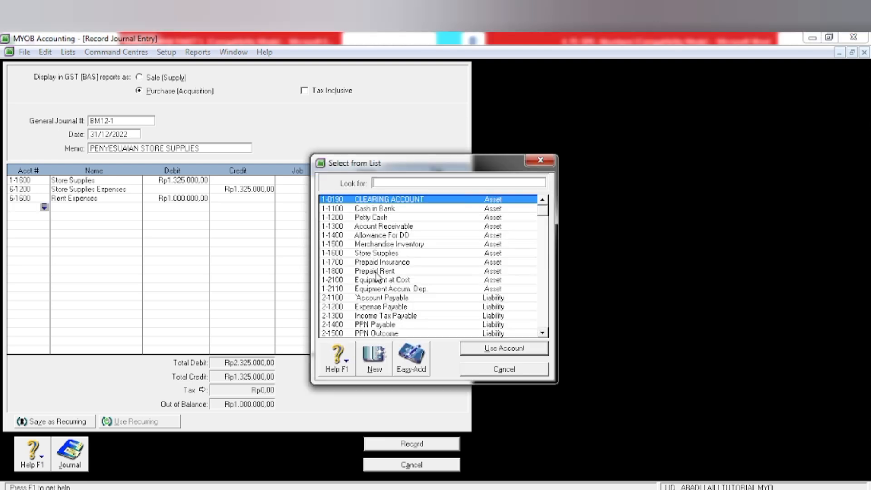
type("1-1800")
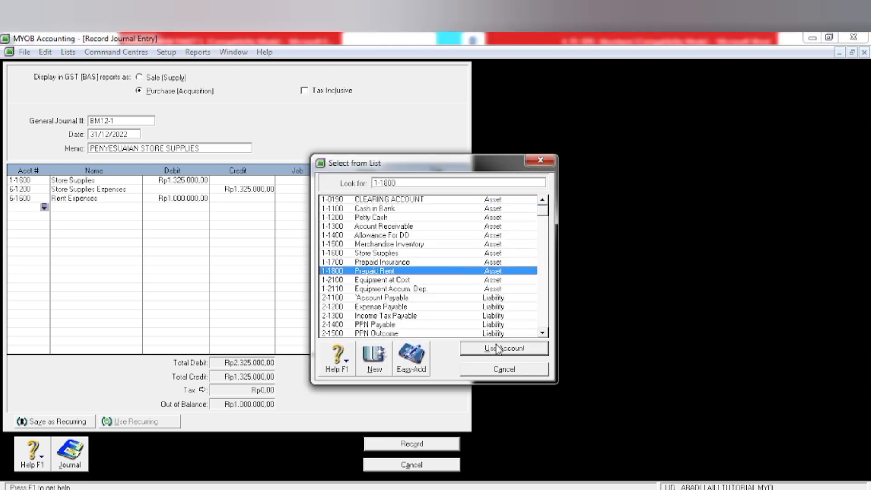
left_click(480, 350)
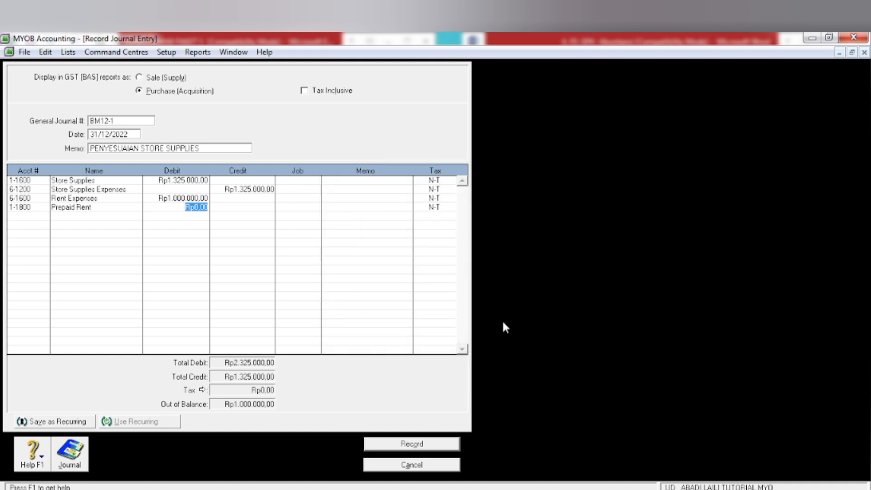
key("Tab")
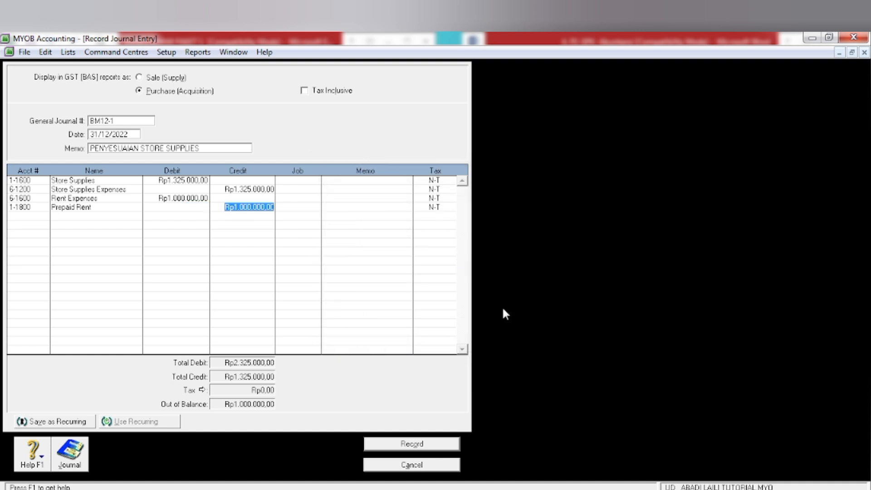
key("Tab")
key("Tab")
key("Tab")
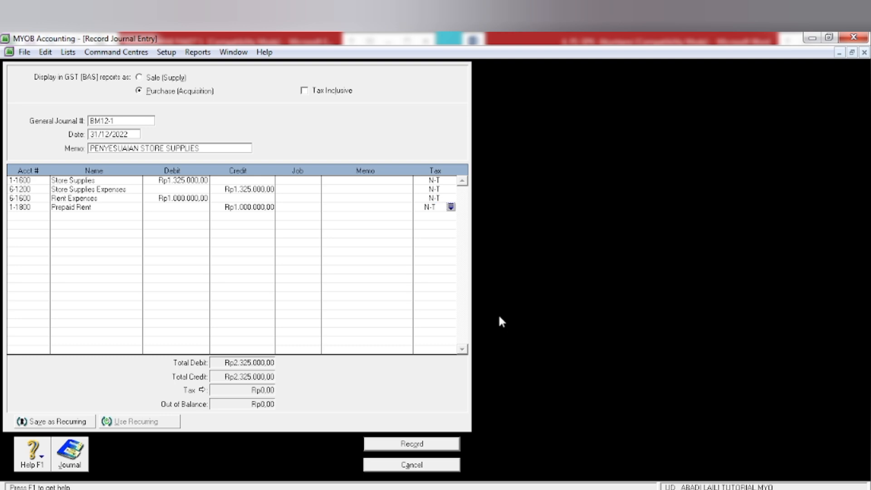
key("Tab")
- Switch to the Word memo and highlight item 3, Beban Asuransi Des. 2022, and its amount in yellow
key("alt+Tab")
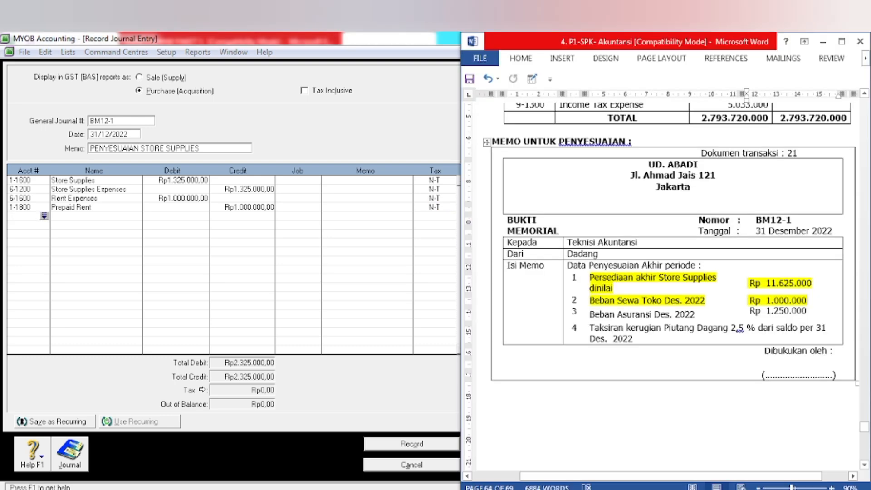
left_click_drag(591, 313, 783, 315)
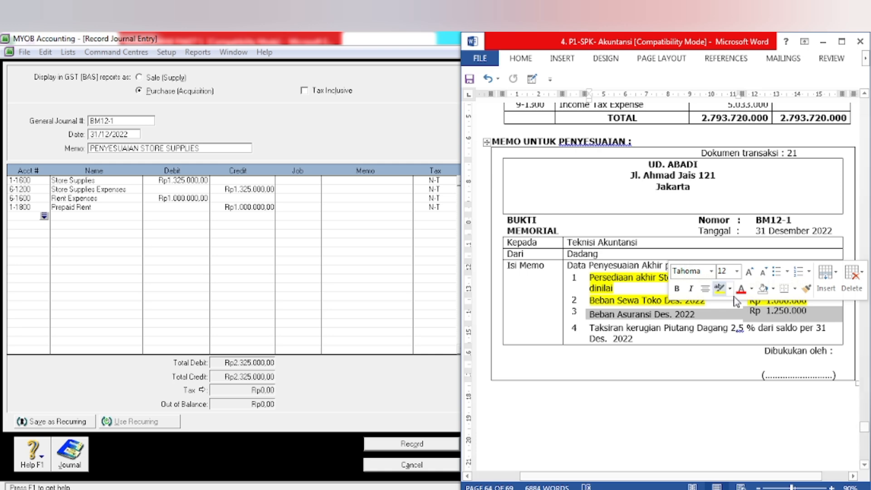
left_click(718, 288)
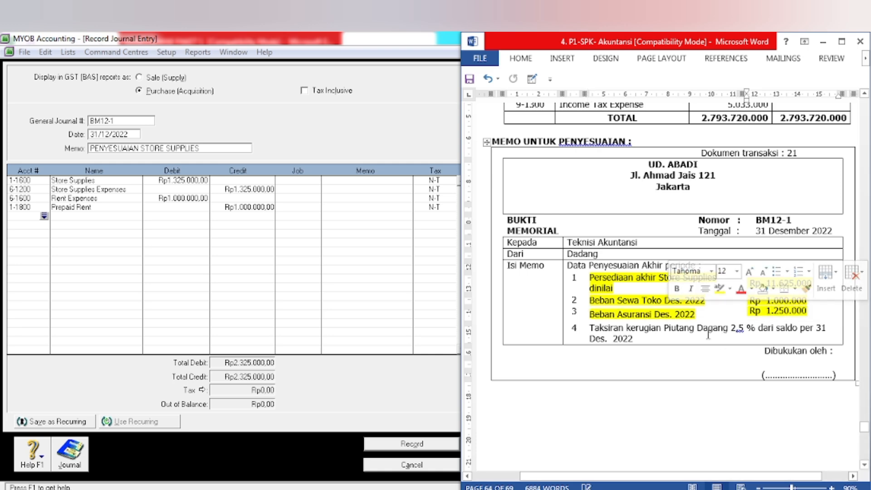
- Return to MYOB and add account 6-1500 Insurance Expenses on the fifth journal line with a debit of Rp1.250.000
left_click(44, 216)
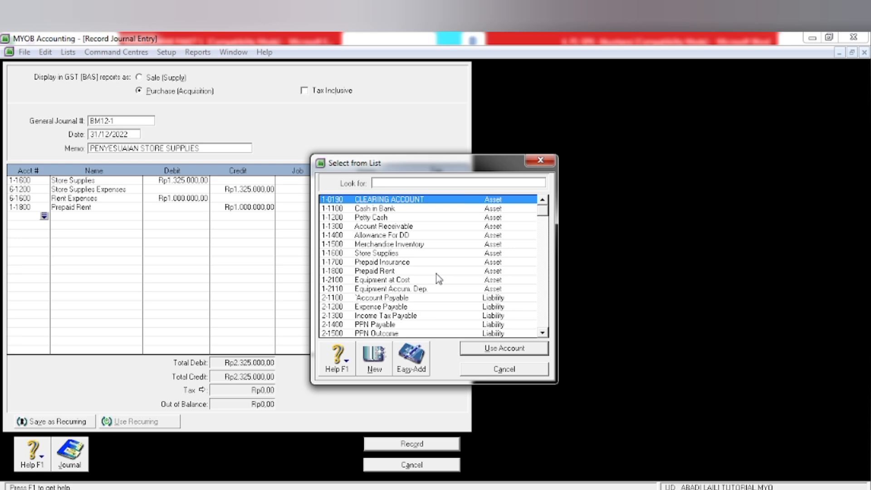
type("6")
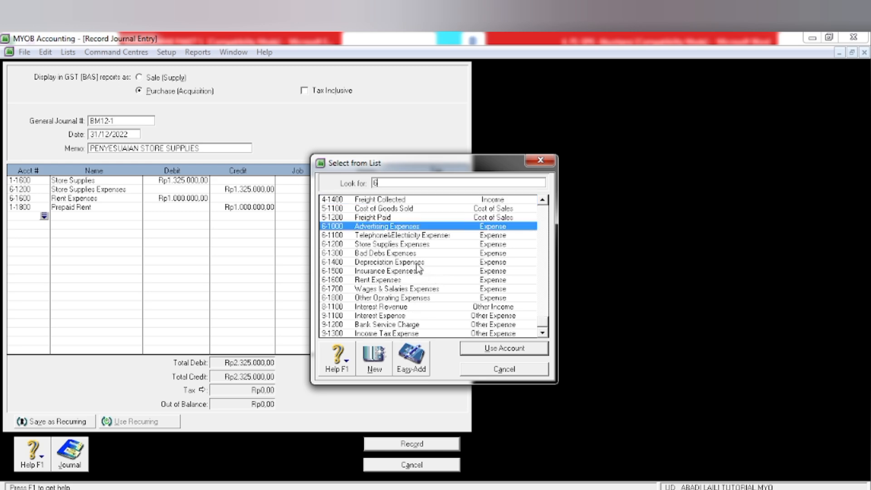
left_click(396, 271)
left_click(480, 347)
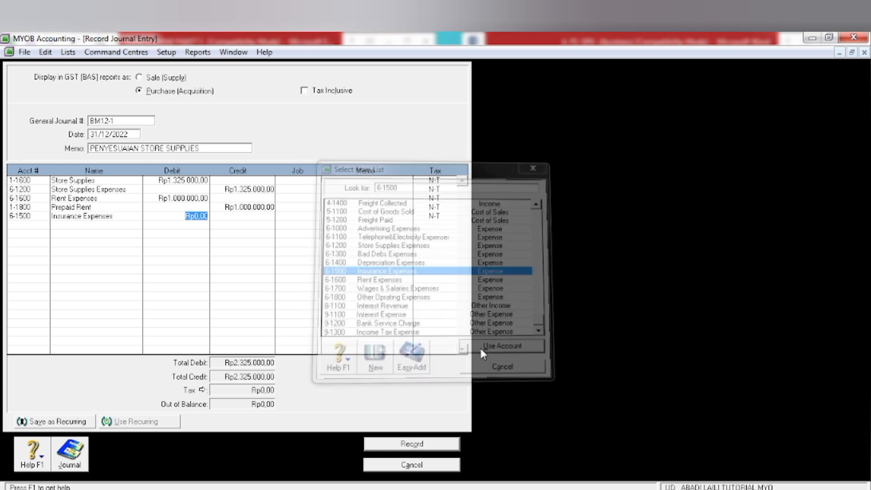
left_click(364, 488)
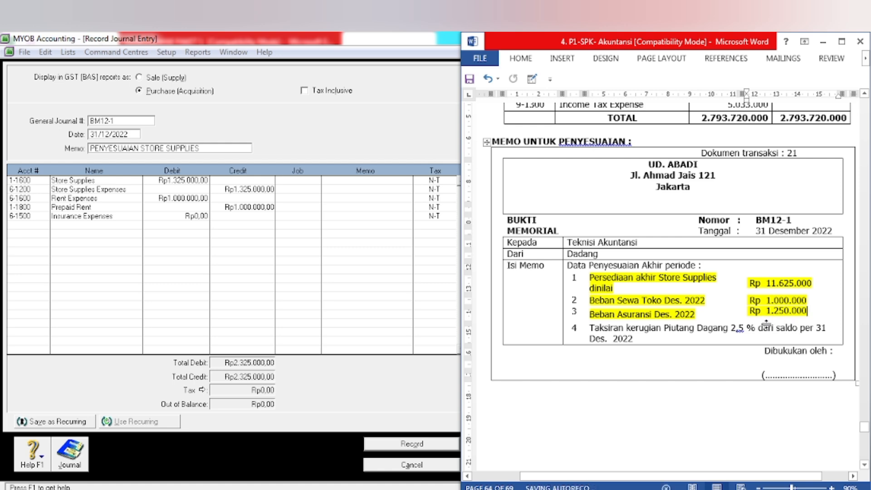
left_click(189, 213)
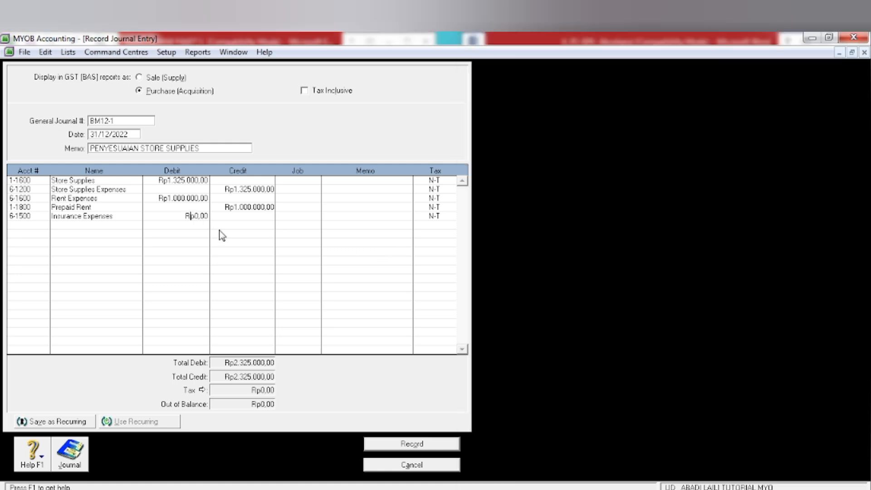
double_click(183, 218)
type("1.25")
type("0.000")
key("Return")
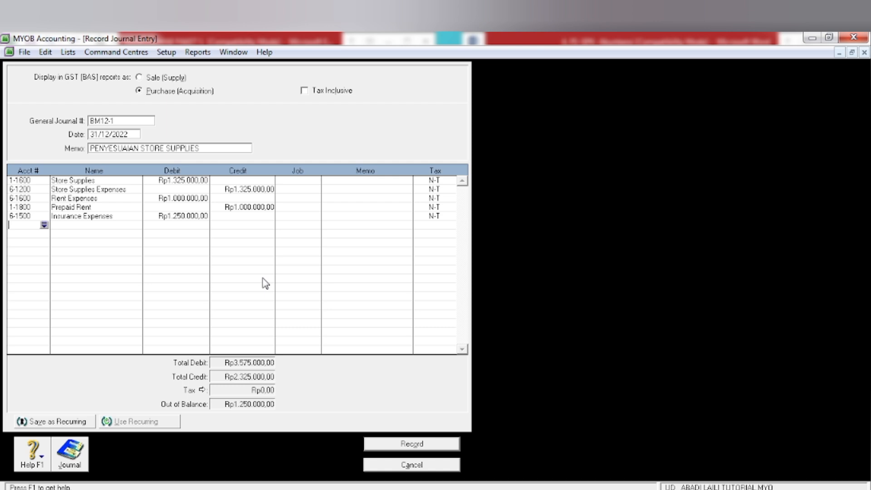
- Add account 1-1700 Prepaid Insurance on the sixth journal line with a credit of Rp1.250.000
left_click(44, 225)
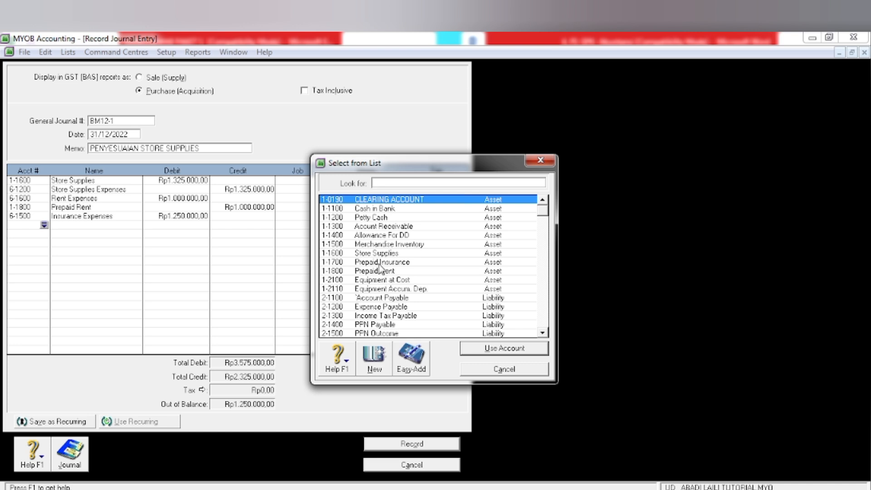
left_click(380, 263)
left_click(496, 346)
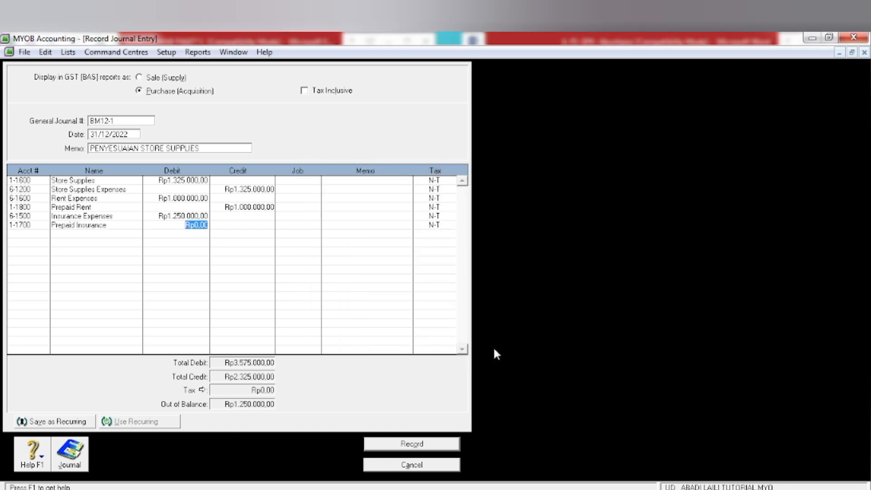
key("Tab")
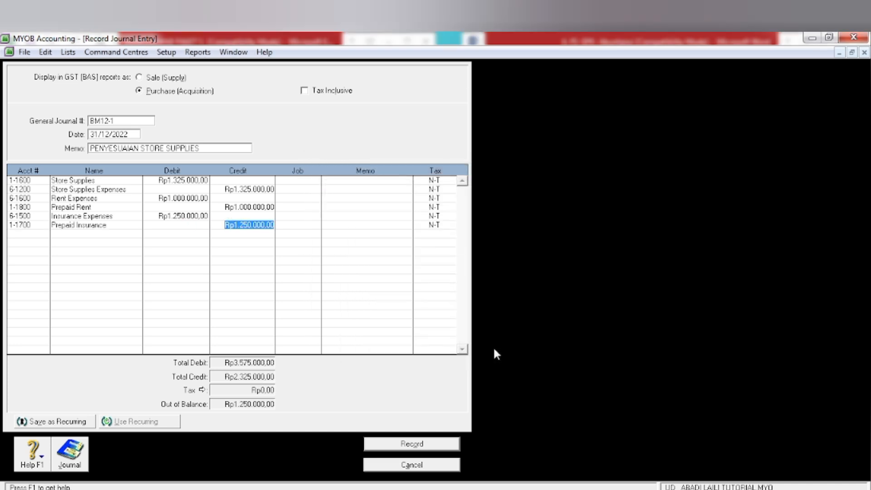
key("Tab")
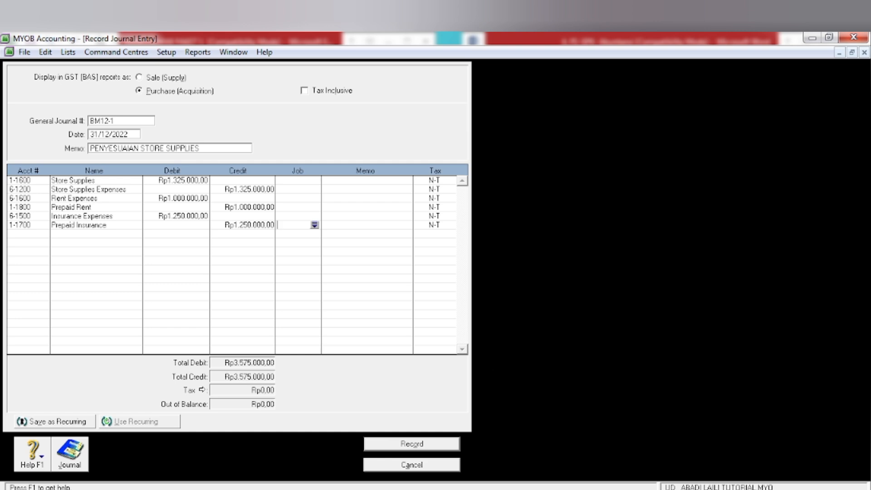
- Switch to the Word memo and highlight item 4, Taksiran kerugian Piutang Dagang 2,5 % dari saldo per 31 Des. 2022, in yellow
key("alt+Tab")
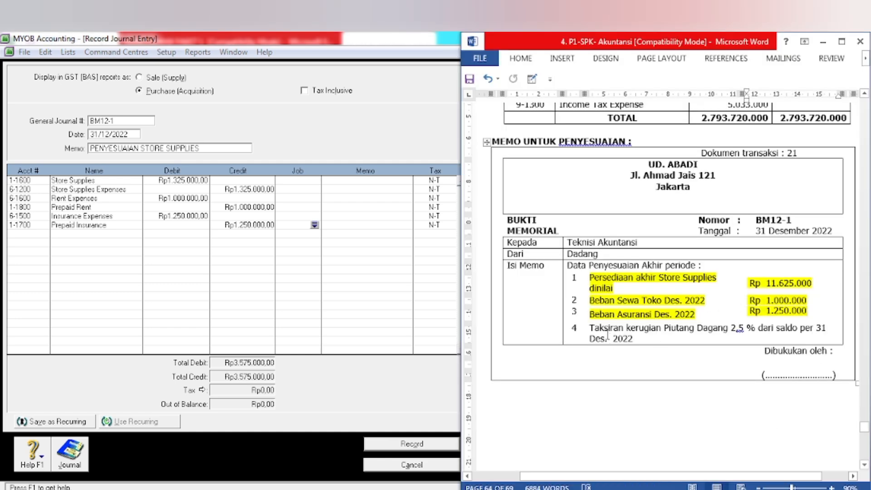
left_click_drag(591, 327, 773, 341)
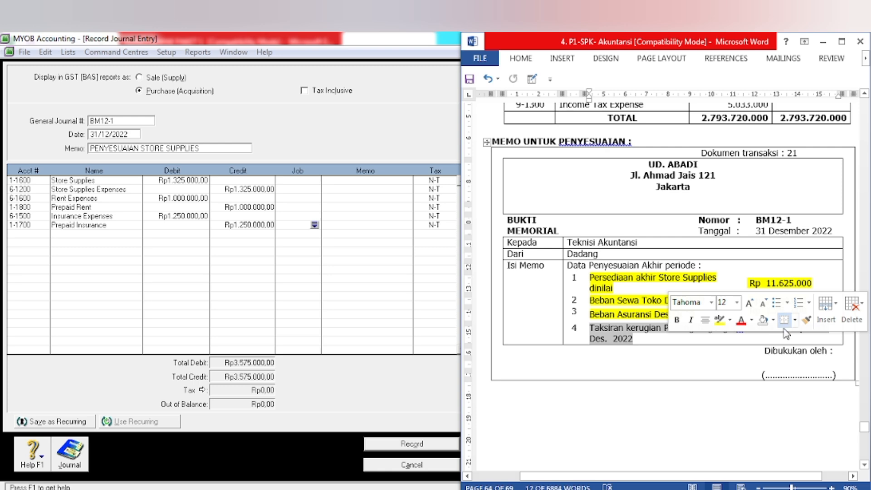
left_click(719, 319)
left_click(711, 352)
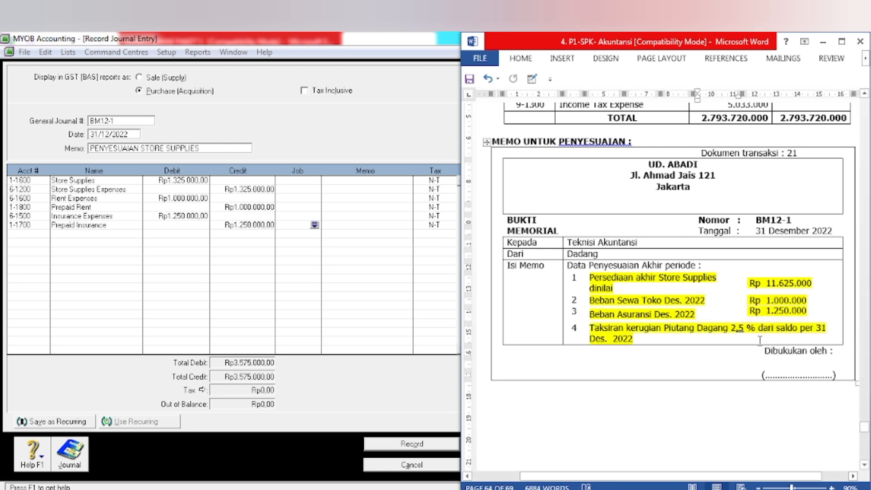
- Highlight the debit balance of account 1-1300 Accounts Receivable in the Neraca Saldo table in yellow
scroll(760, 341, "up", 15)
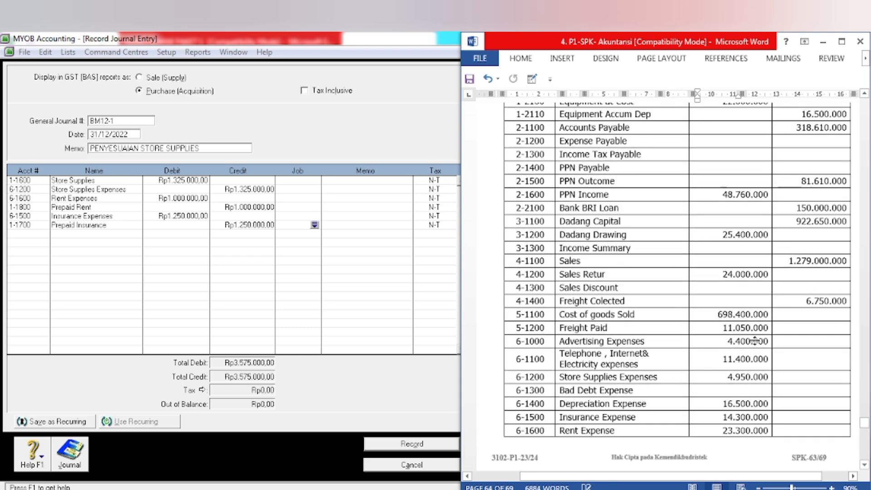
scroll(754, 340, "up", 6)
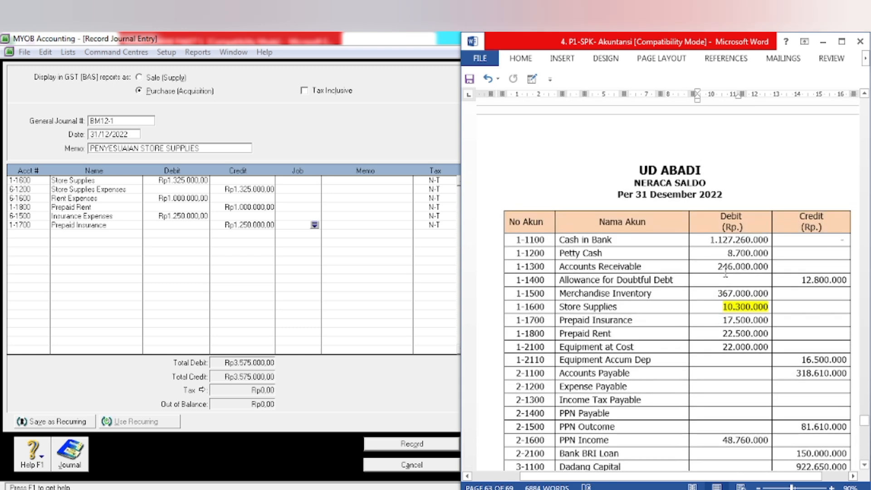
left_click_drag(725, 272, 775, 267)
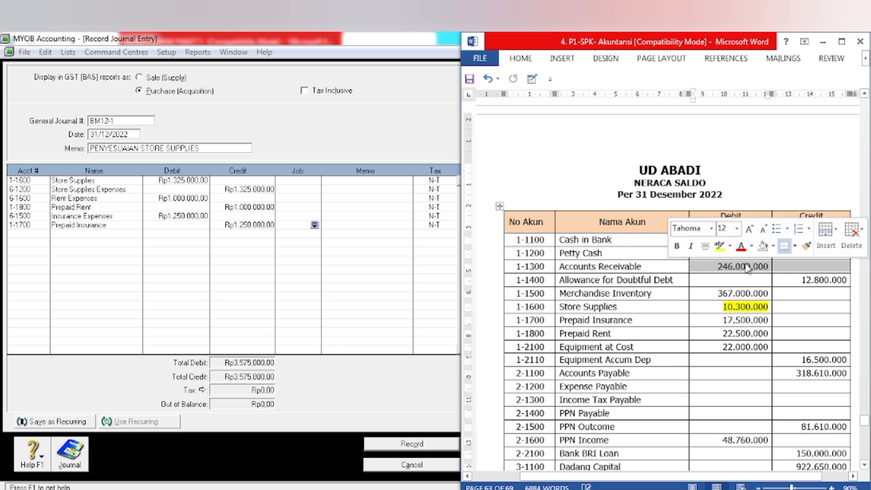
left_click(712, 267)
left_click_drag(711, 267, 757, 266)
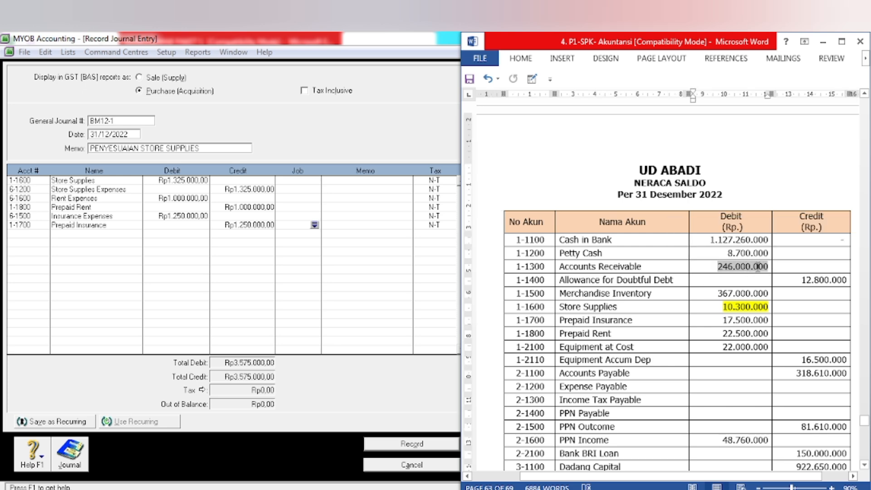
left_click(722, 249)
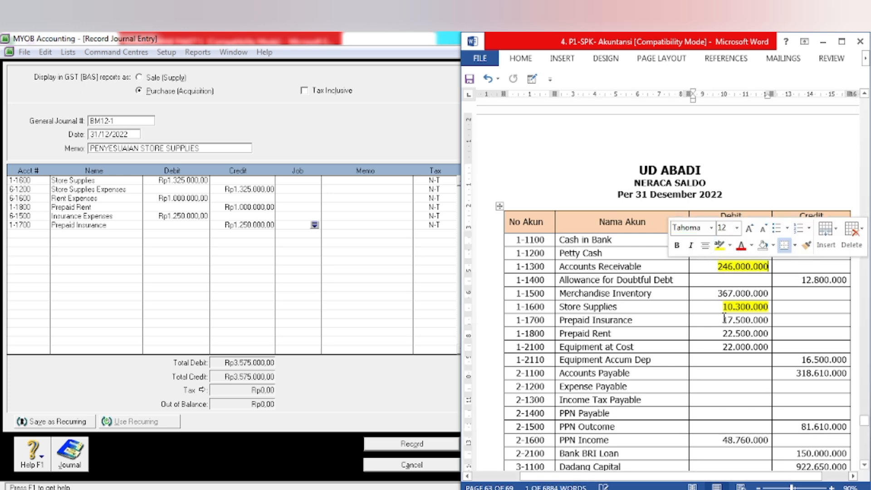
left_click(750, 286)
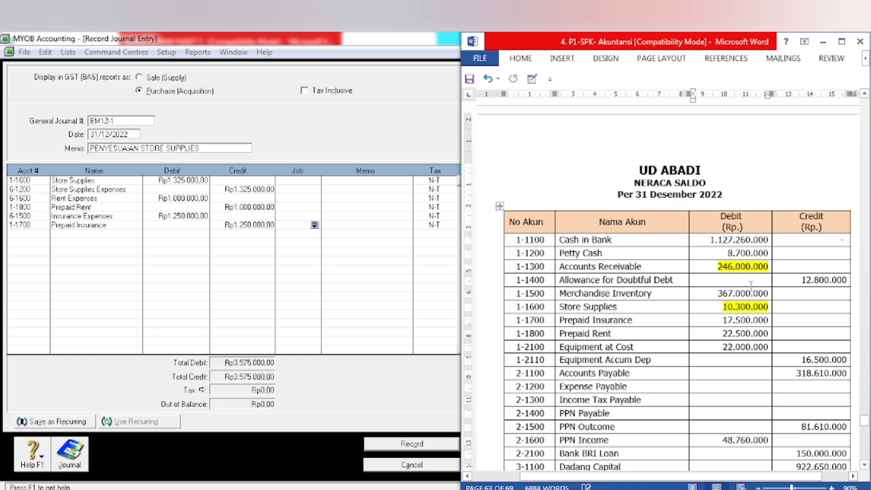
- Switch to the Excel workbook KUNCI JAWAB PAKET 1 and widen column R on the AJP sheet
scroll(544, 405, "down", 15)
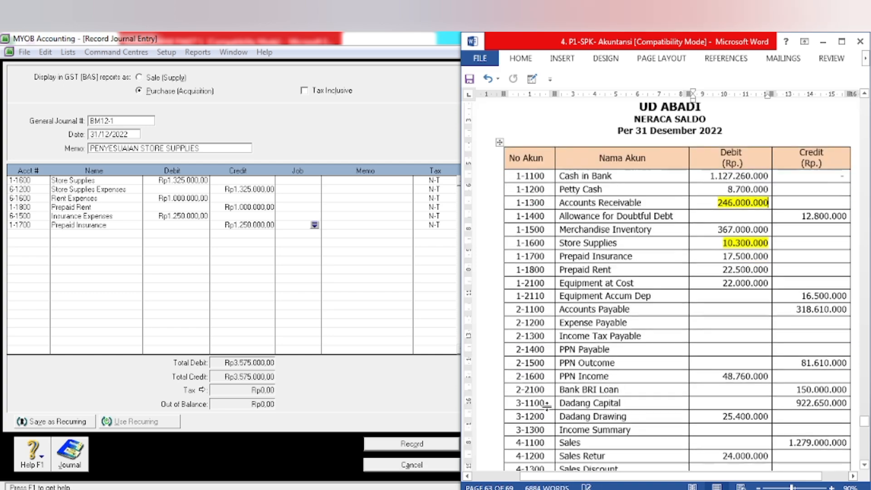
scroll(544, 405, "down", 8)
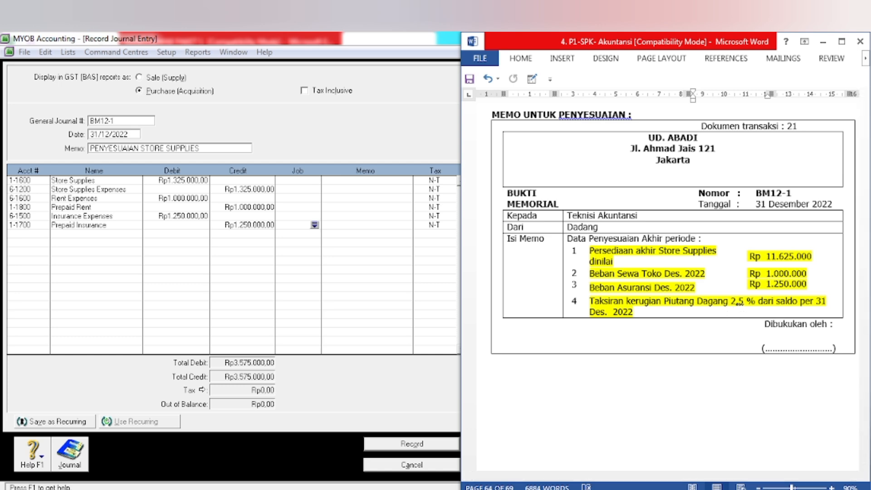
left_click(191, 489)
left_click(57, 299)
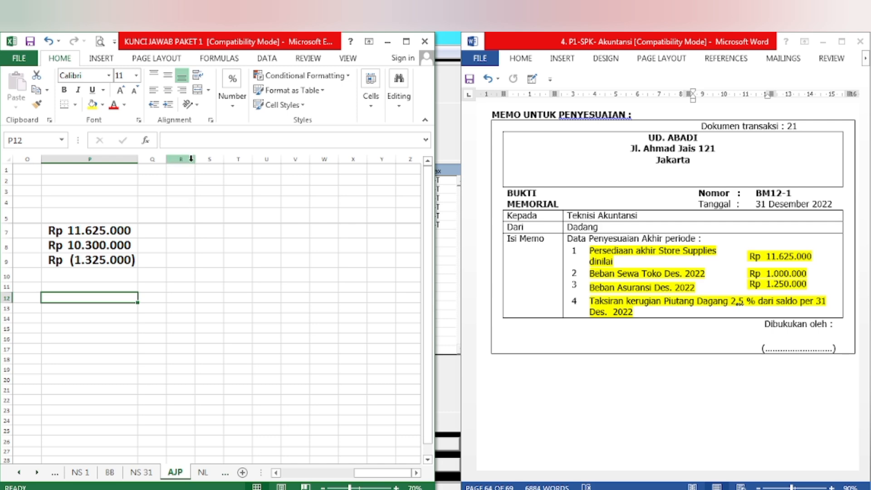
left_click_drag(196, 161, 311, 161)
left_click(217, 234)
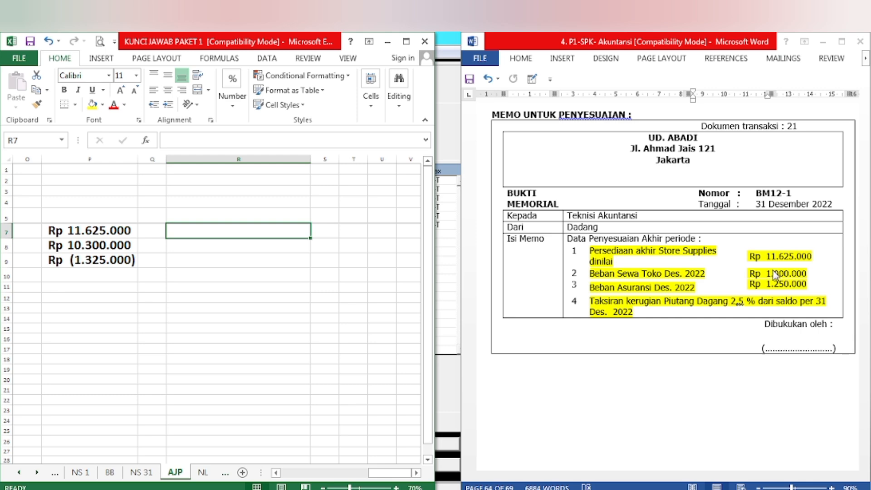
- Bring the Neraca Saldo back into view in Word and enter the Accounts Receivable balance 246000000 in cell R7 of the Excel sheet
left_click(653, 390)
scroll(655, 389, "up", 10)
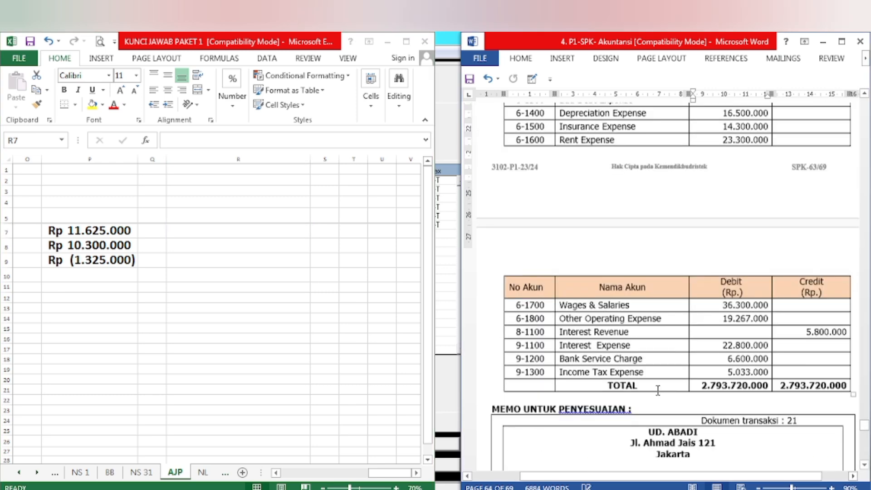
scroll(658, 390, "up", 15)
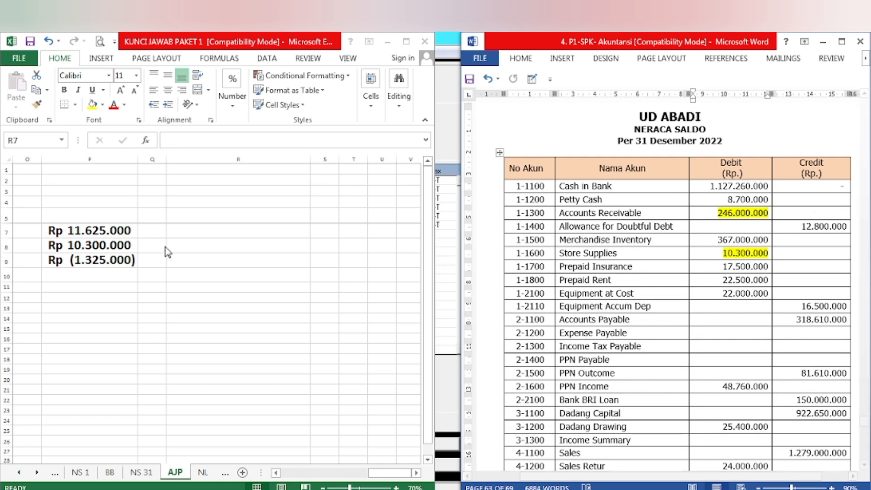
left_click(217, 232)
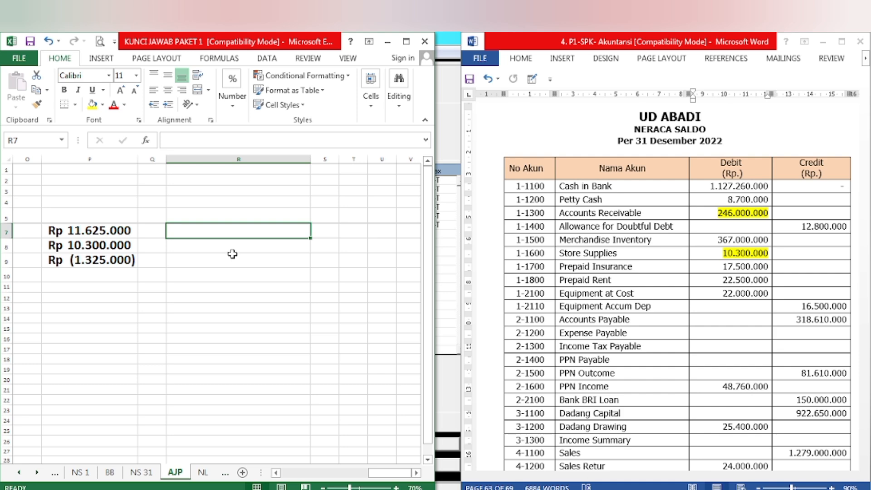
type("246000000")
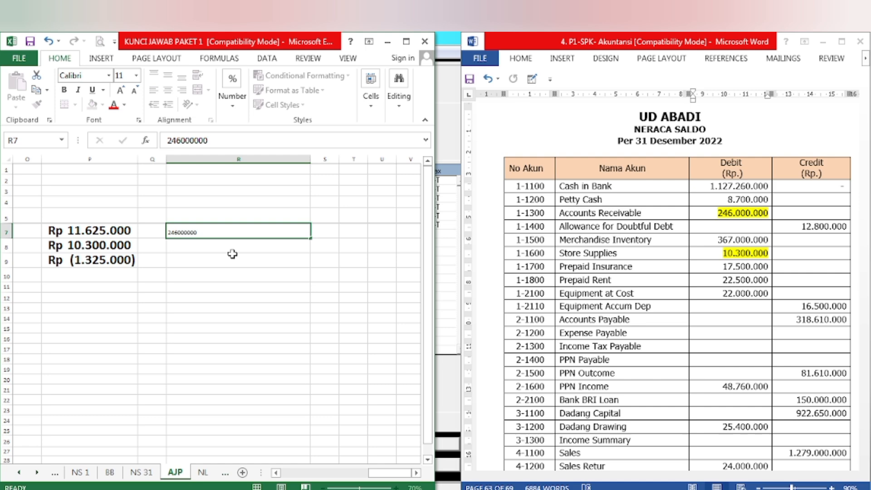
key("Return")
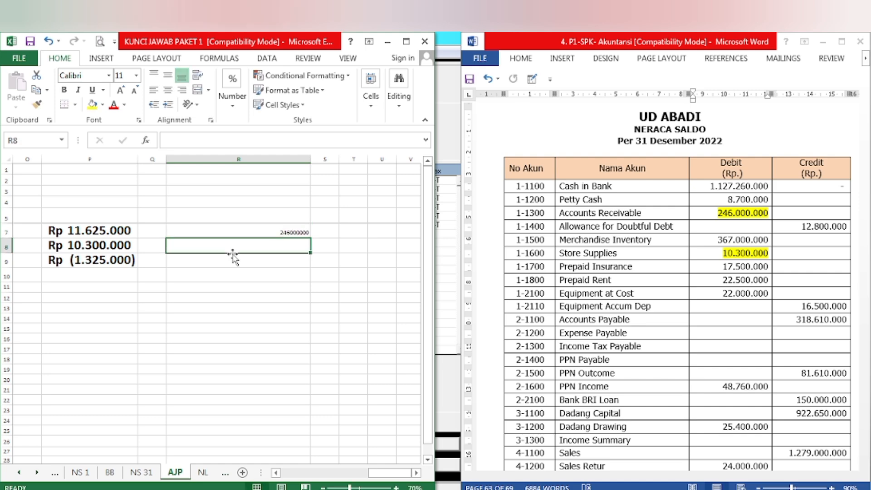
- Format the range P7:R9 with font size 22 and the rupiah Accounting number format, and make cell R7 bold
left_click_drag(114, 234, 237, 258)
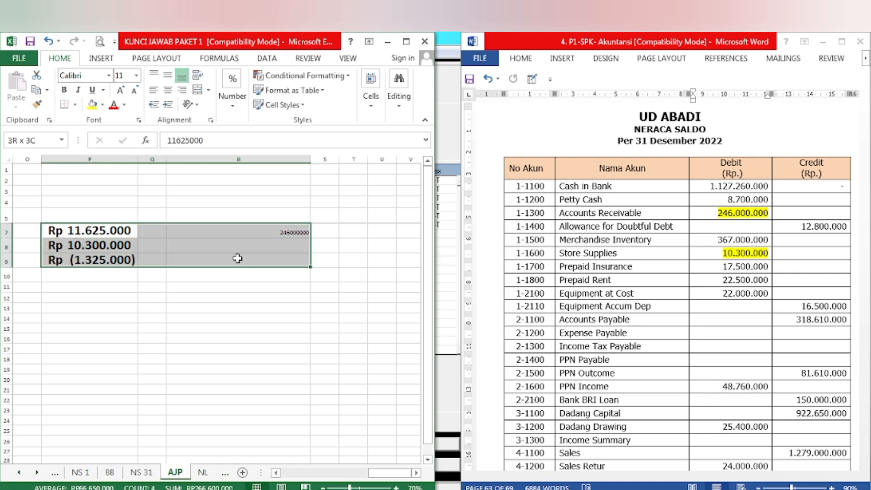
left_click(136, 76)
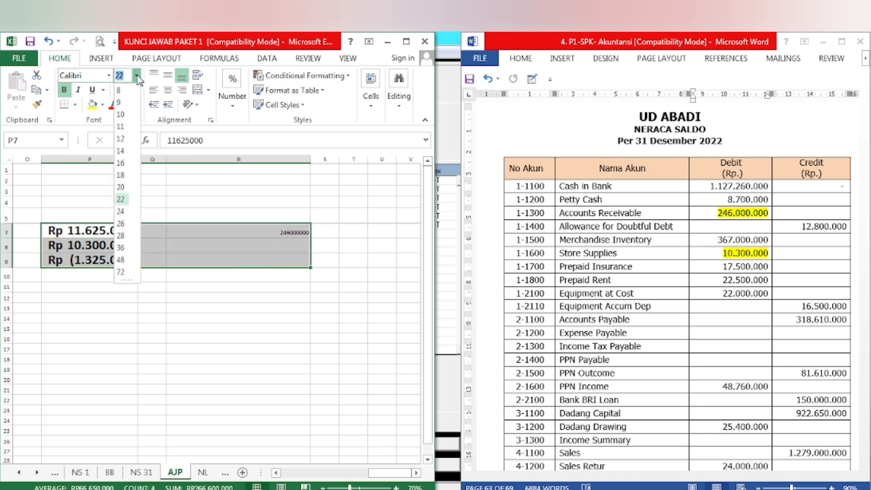
left_click(121, 200)
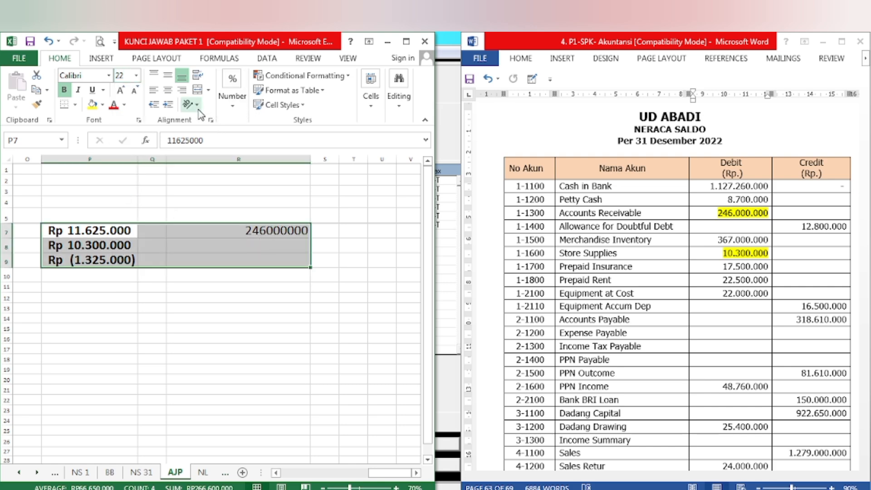
left_click(232, 96)
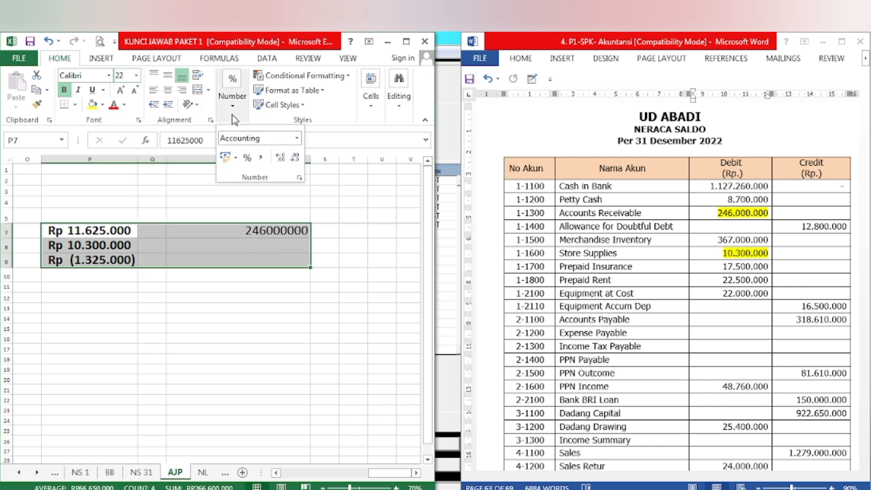
left_click(225, 157)
left_click(232, 232)
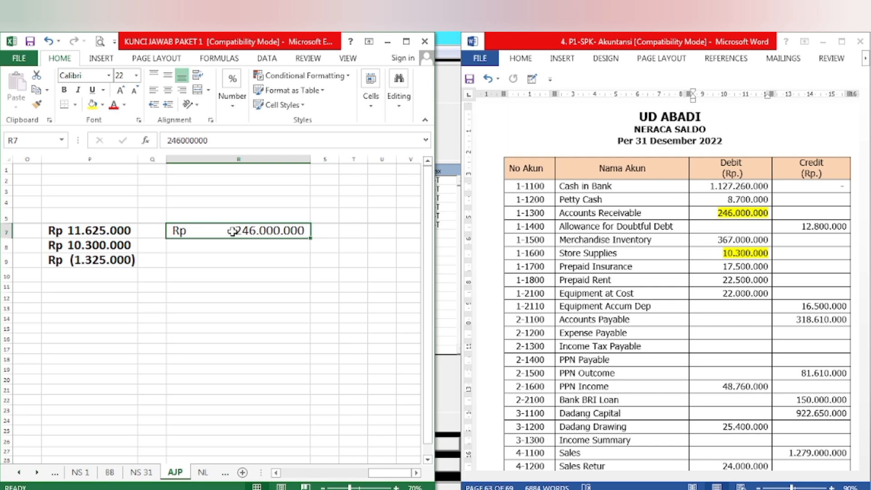
key("ctrl+b")
left_click_drag(227, 259, 240, 247)
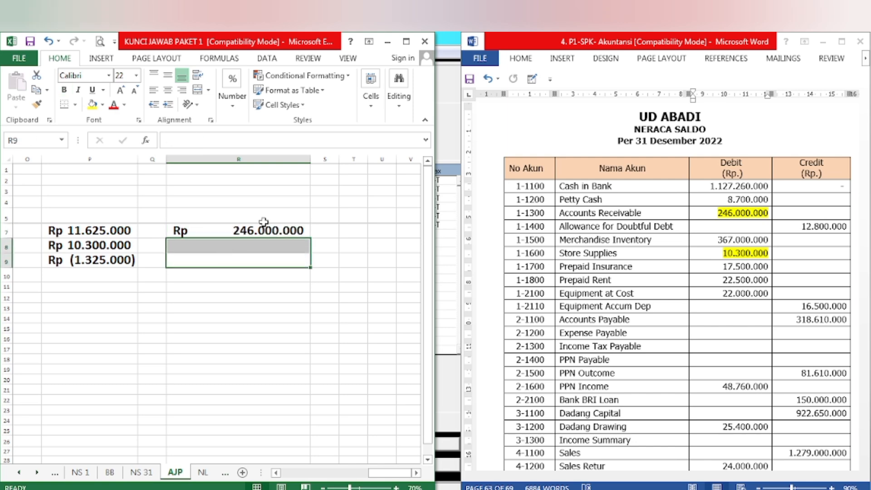
left_click(276, 234)
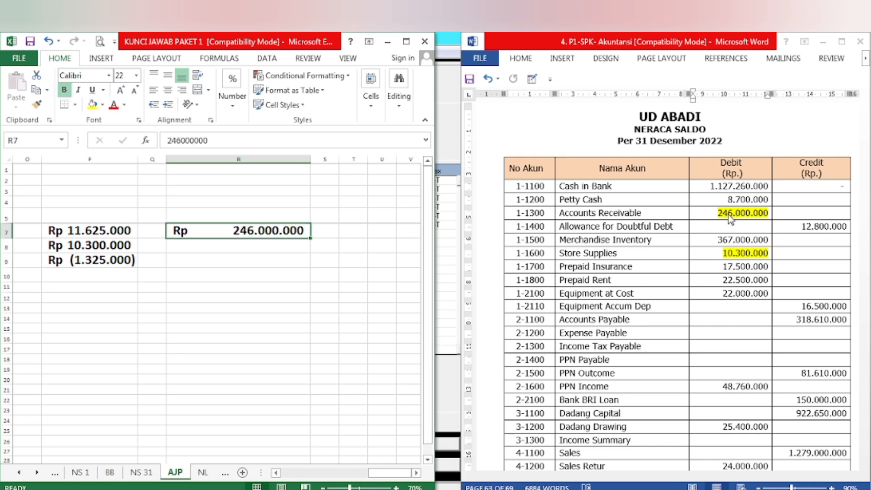
- Calculate the 2,5 % receivables loss estimate from memo BM12-1 in cell R8 of the Excel sheet with the formula =2,5%*R7
left_click(238, 248)
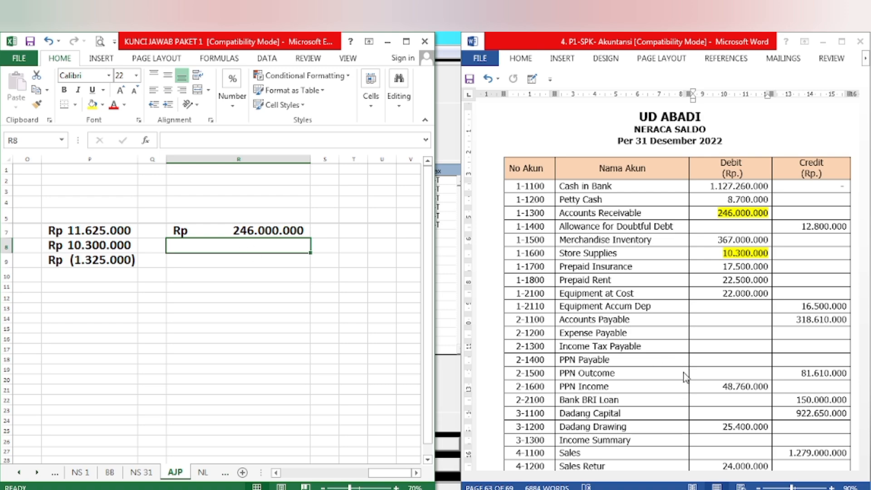
left_click(696, 420)
scroll(696, 418, "down", 20)
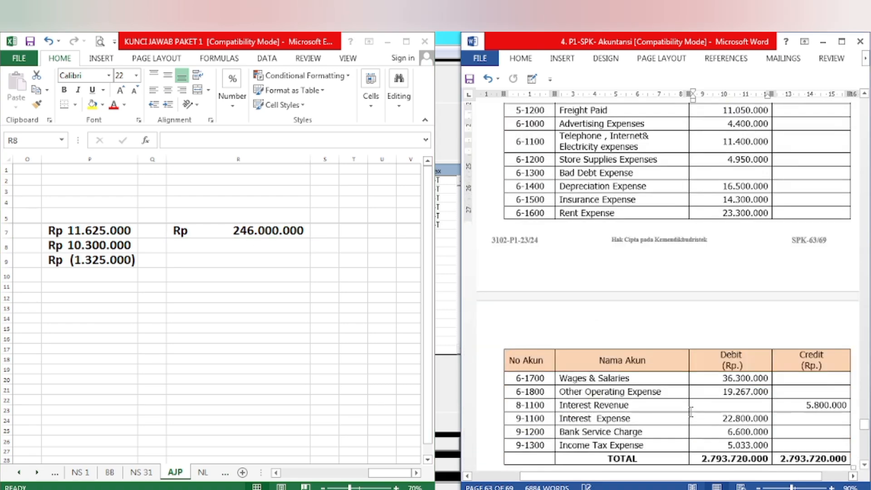
scroll(682, 399, "down", 5)
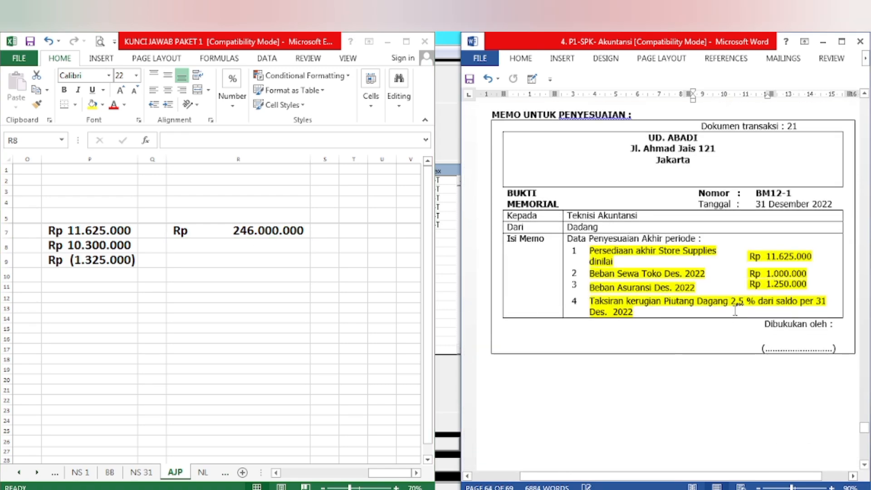
left_click(220, 246)
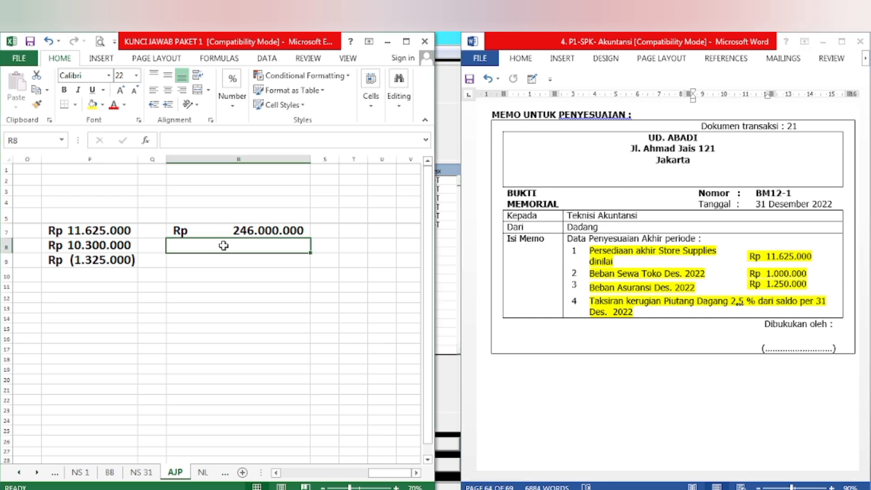
type("=")
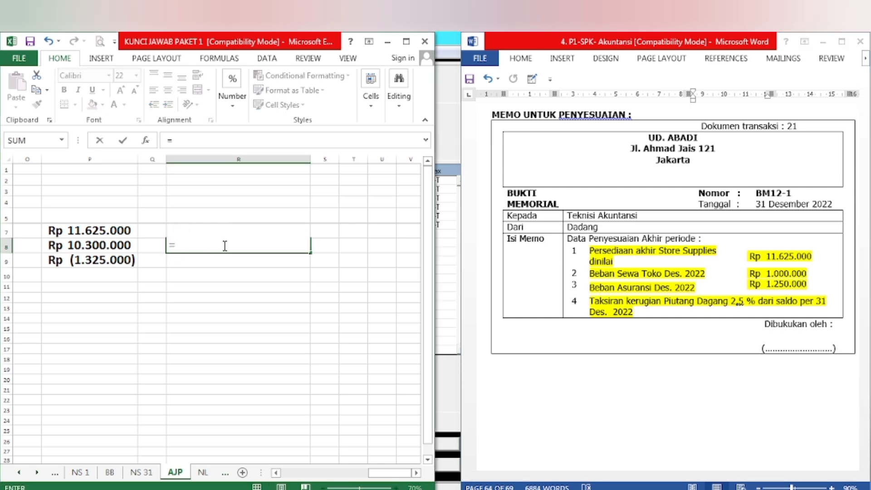
type("2,5%")
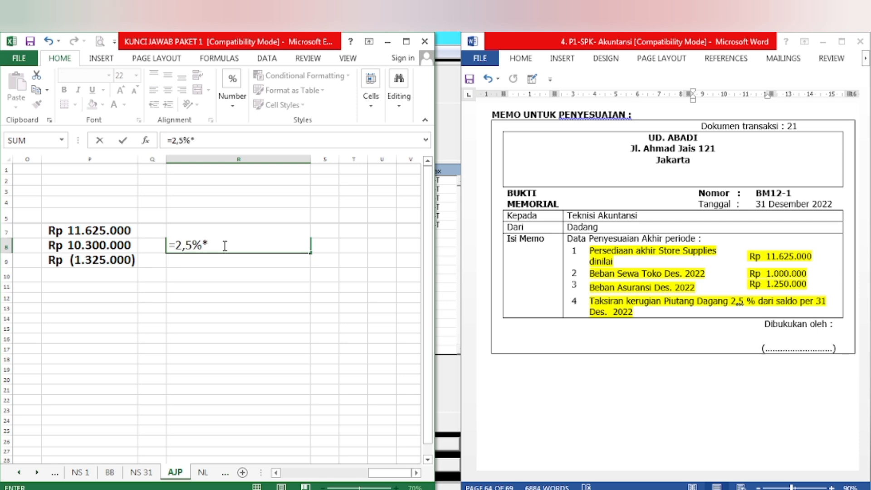
type("*")
key("Up")
key("Return")
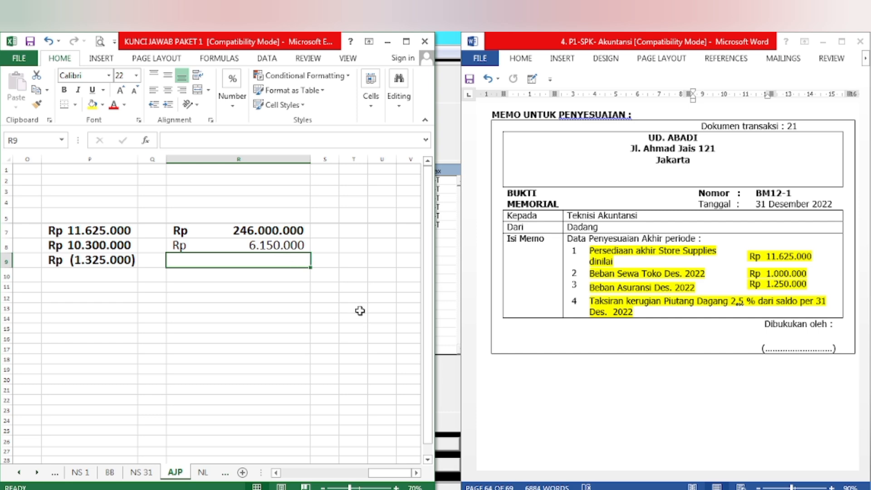
- Bring the Neraca Saldo table back into view in Word and make cell R8 of the Excel sheet bold
left_click(642, 395)
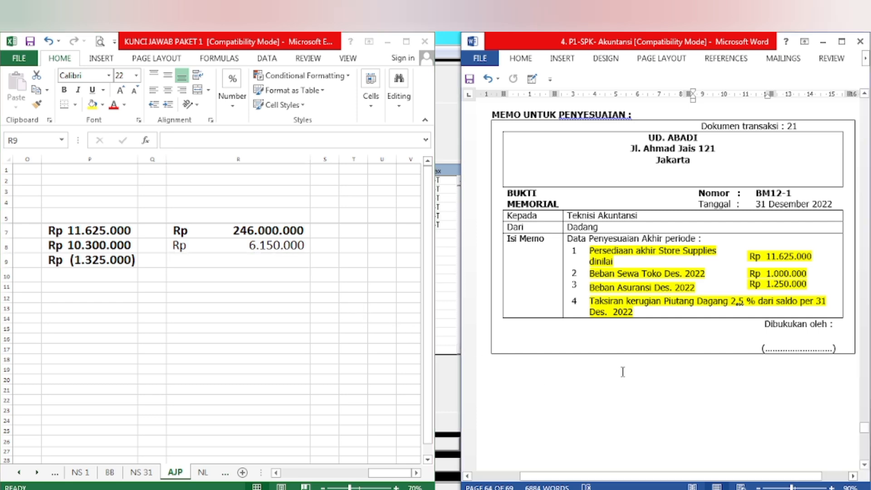
scroll(634, 390, "up", 10)
scroll(624, 383, "up", 10)
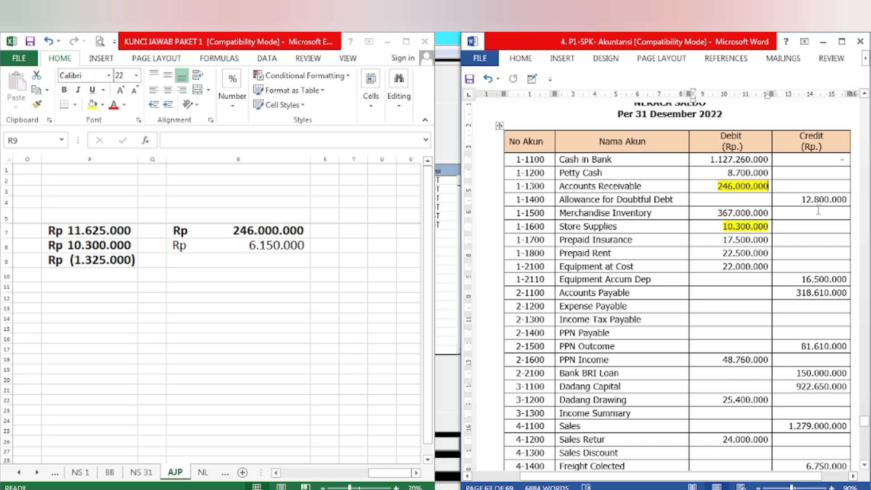
left_click(252, 249)
left_click(256, 247)
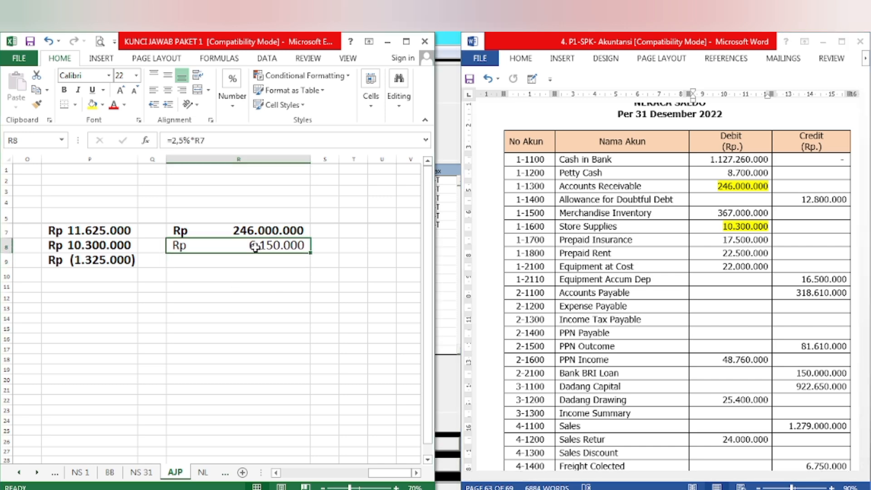
key("ctrl+b")
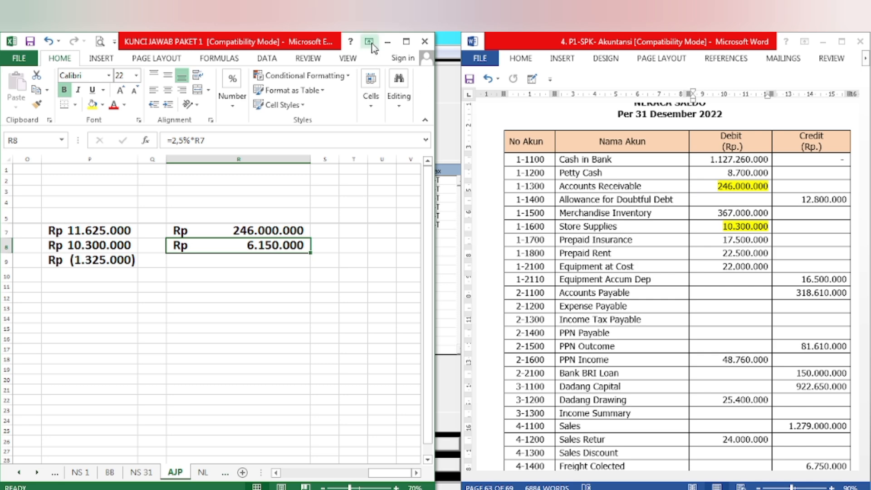
- Switch to the MYOB journal entry and add account 1-1400 Allowance For DD on the line below Prepaid Insurance
left_click(387, 43)
left_click(71, 255)
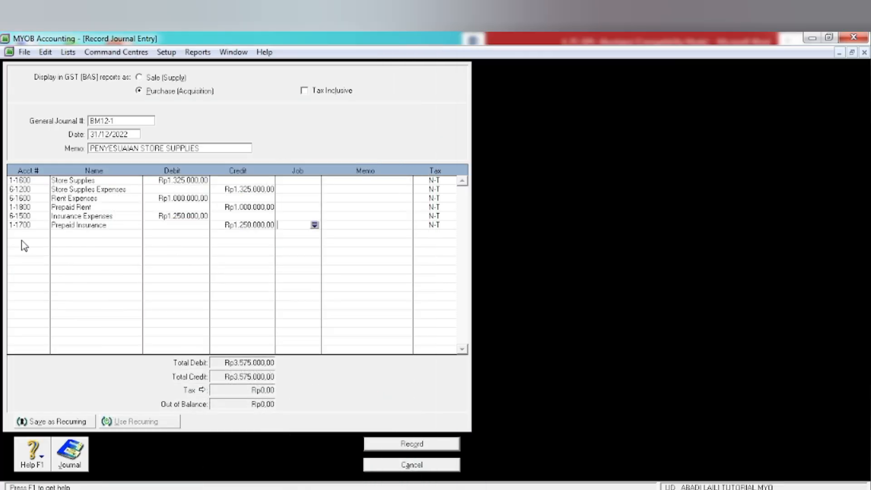
left_click(23, 234)
left_click(44, 234)
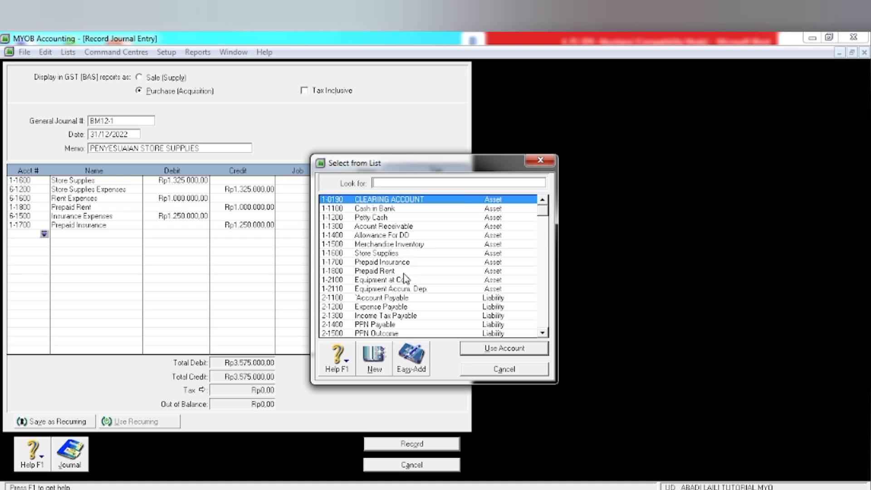
left_click(374, 235)
left_click(480, 346)
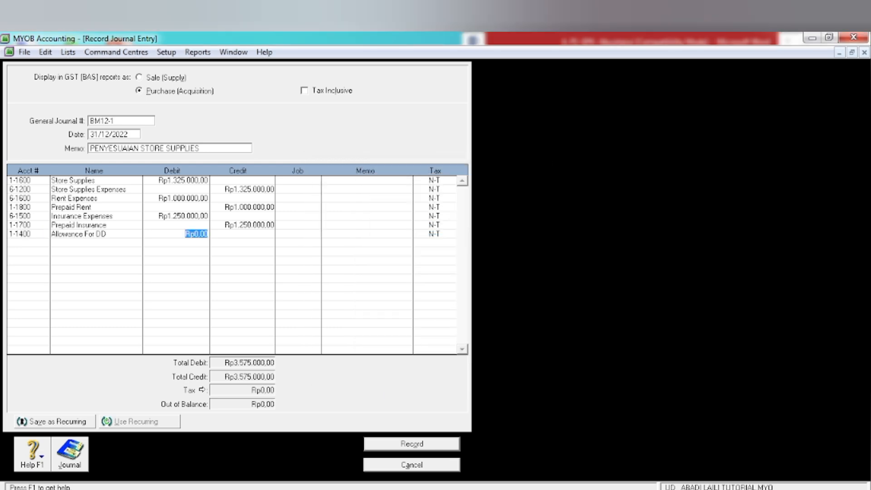
- Switch back to Excel and Word and highlight the credit balance of account 1-1400 Allowance for Doubtful Debt in yellow
key("alt+Tab")
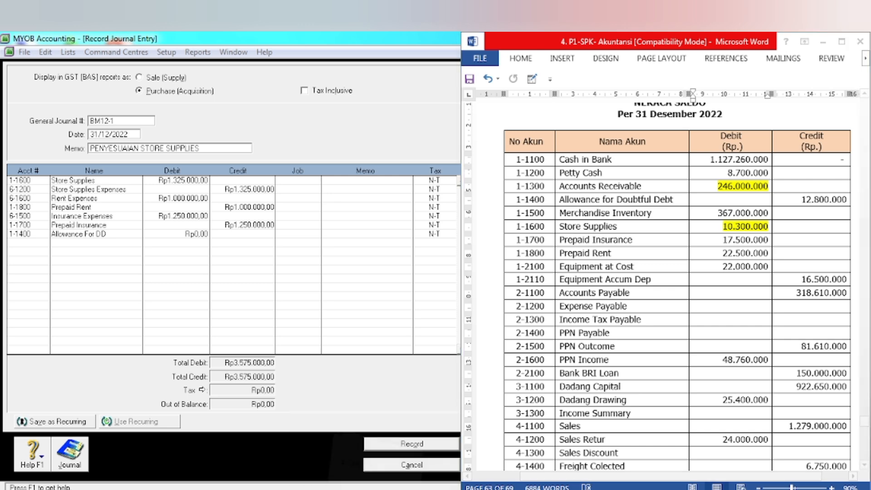
key("alt+Tab")
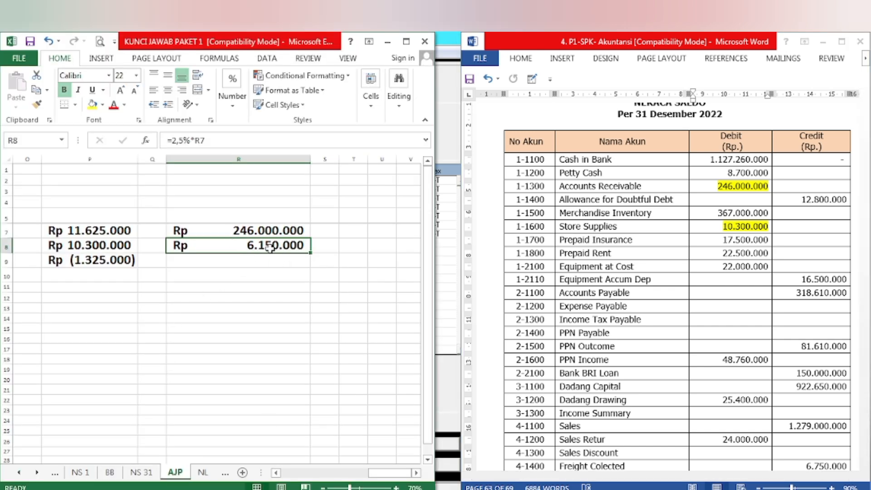
left_click(805, 202)
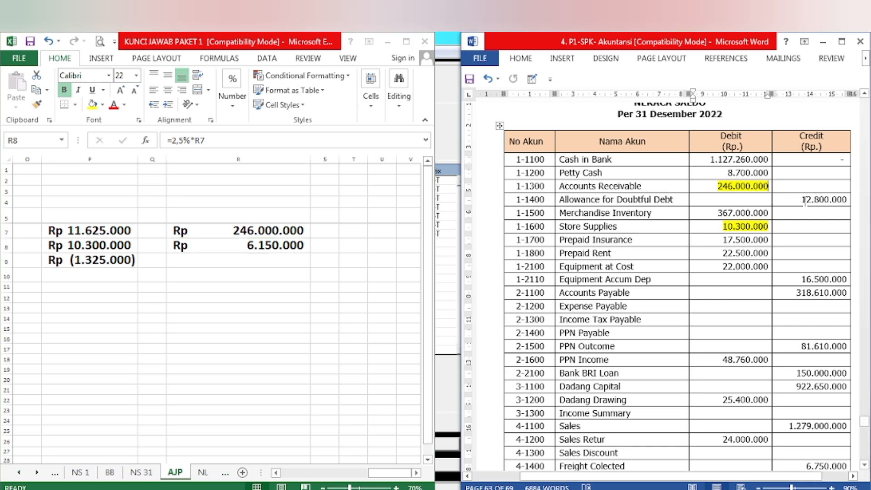
left_click_drag(795, 199, 849, 201)
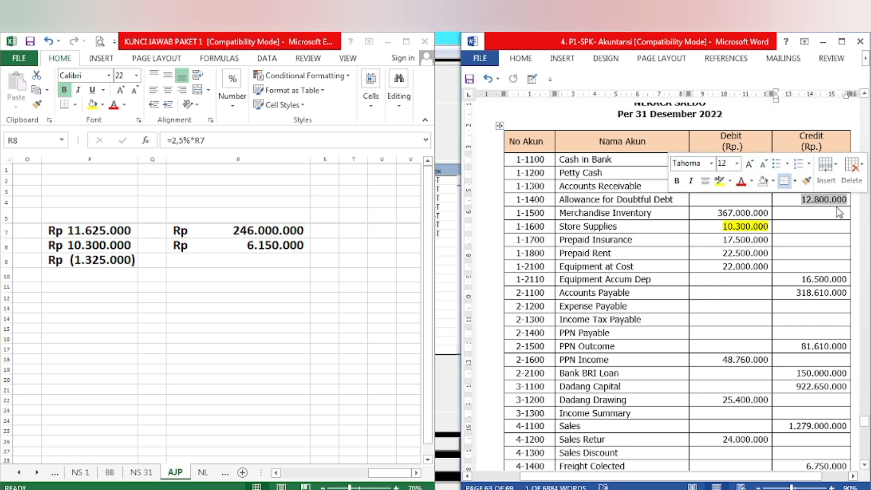
left_click(846, 199)
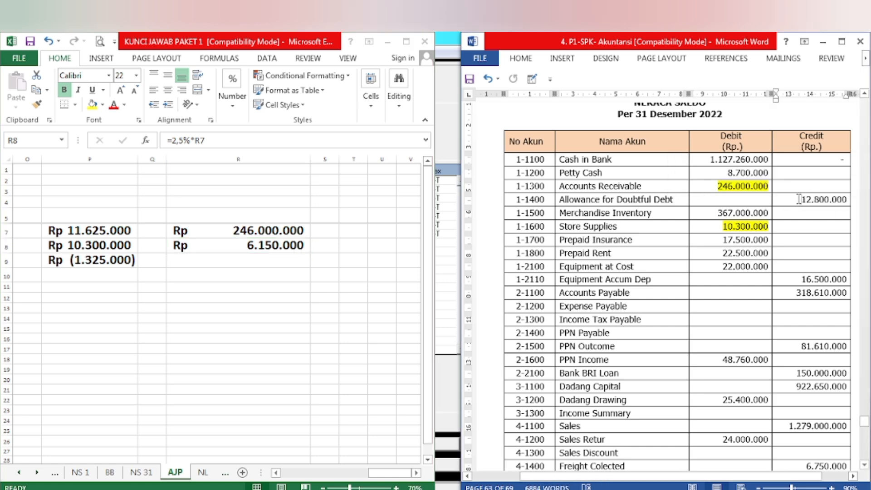
double_click(846, 199)
left_click(719, 176)
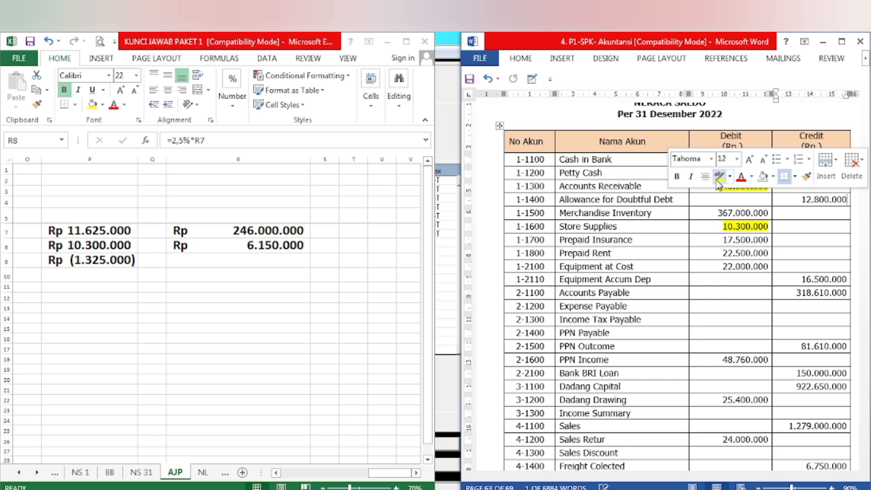
- Enter the Allowance for Doubtful Debt balance 12800000 in cell R9 of the Excel sheet
left_click(253, 259)
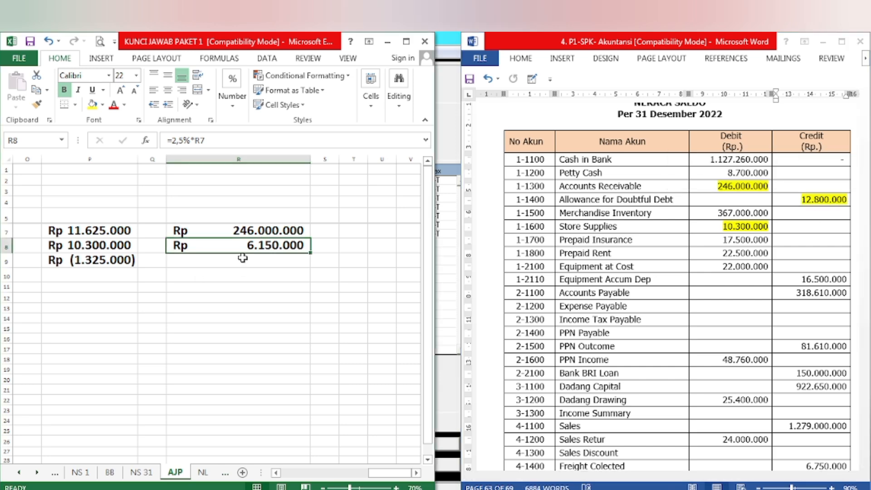
type("12")
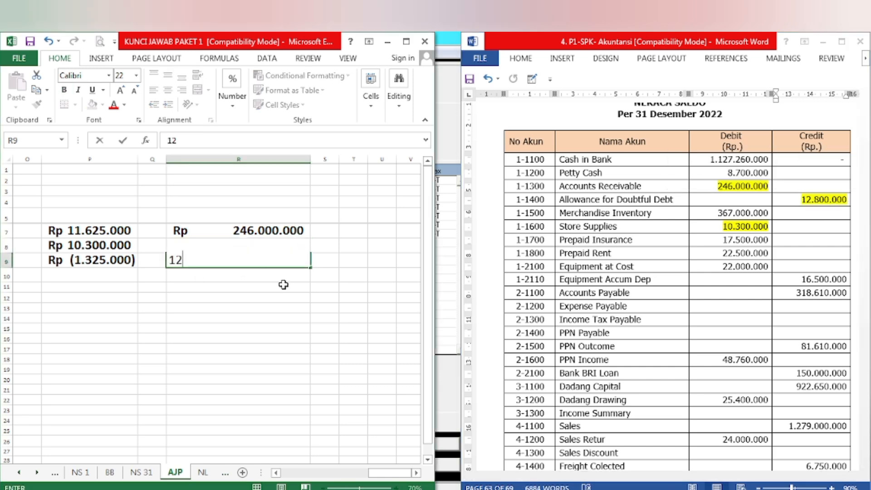
type("800000")
key("Return")
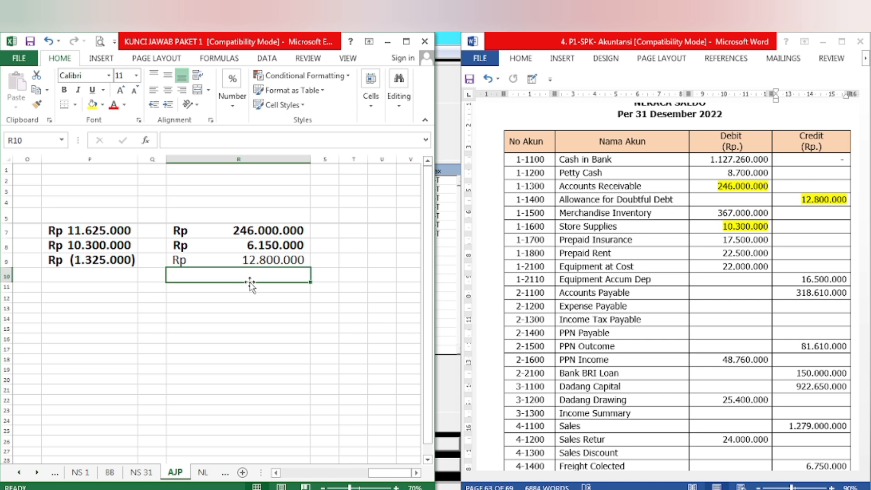
- Calculate the allowance adjustment in cell R10 by subtracting the 2,5 % estimate from the allowance balance with =R9-R8
type("=")
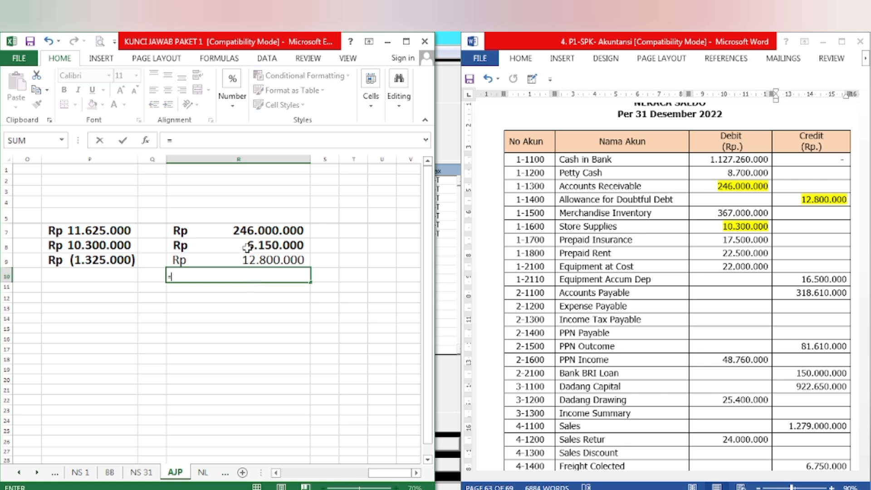
left_click(247, 261)
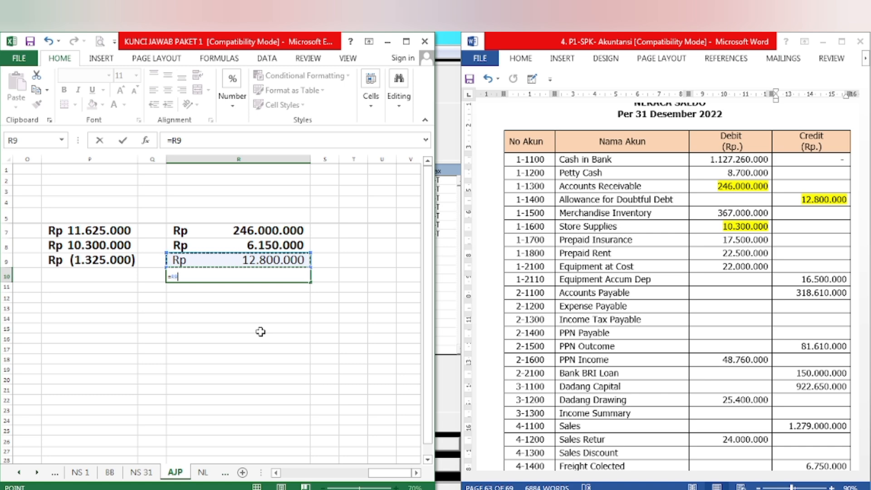
type("-")
left_click(272, 247)
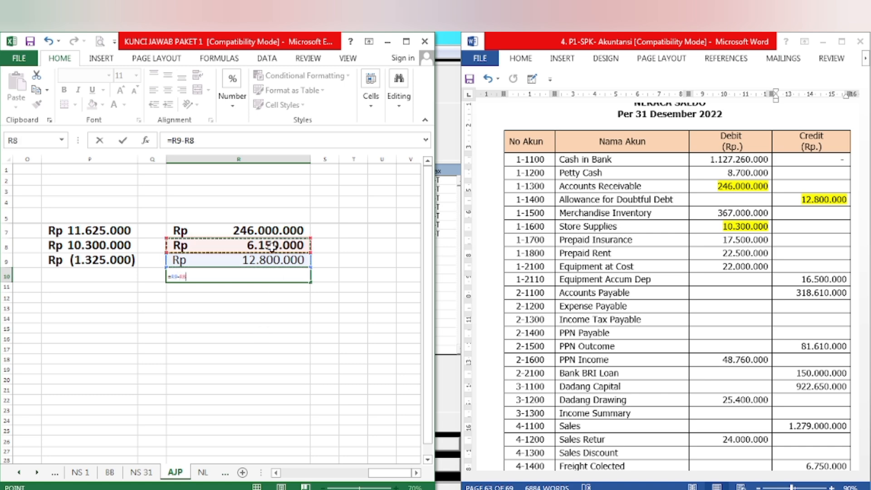
key("Return")
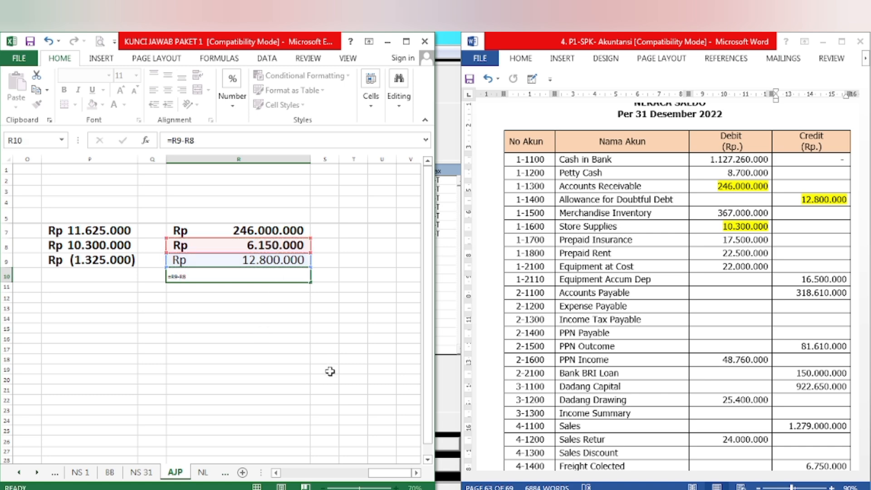
- Format cell R10 with font size 24 and bold
left_click(303, 277)
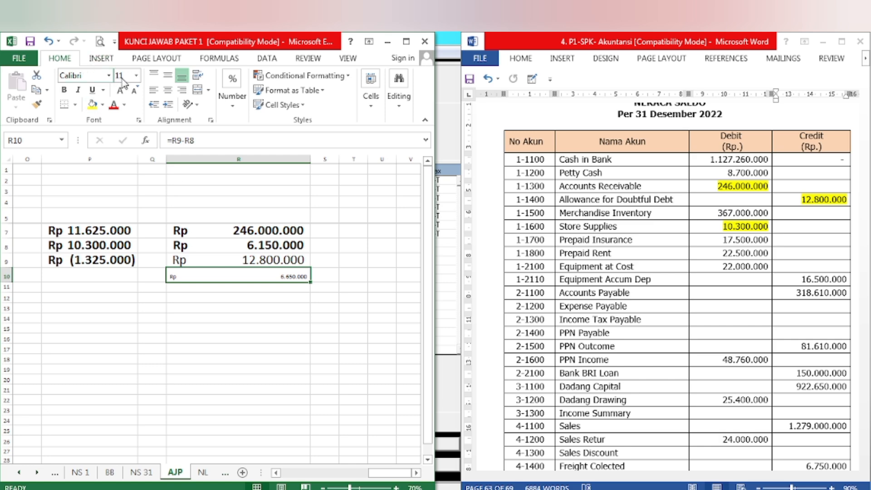
left_click(136, 75)
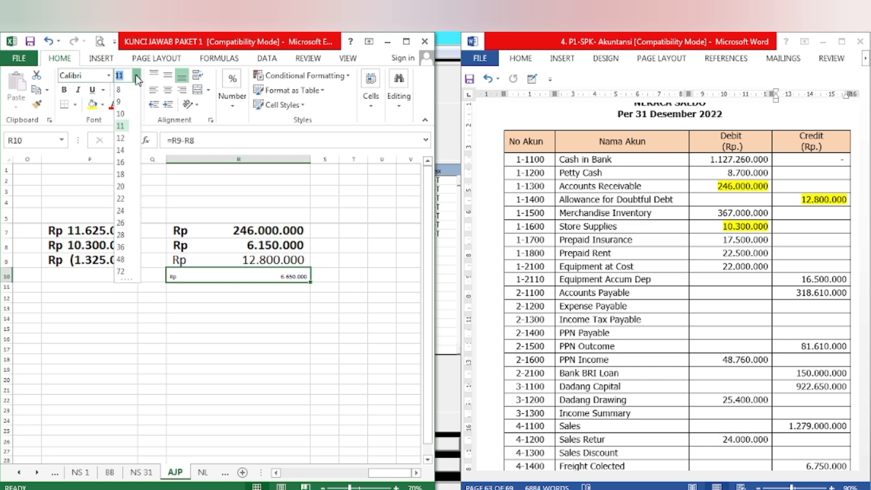
left_click(120, 210)
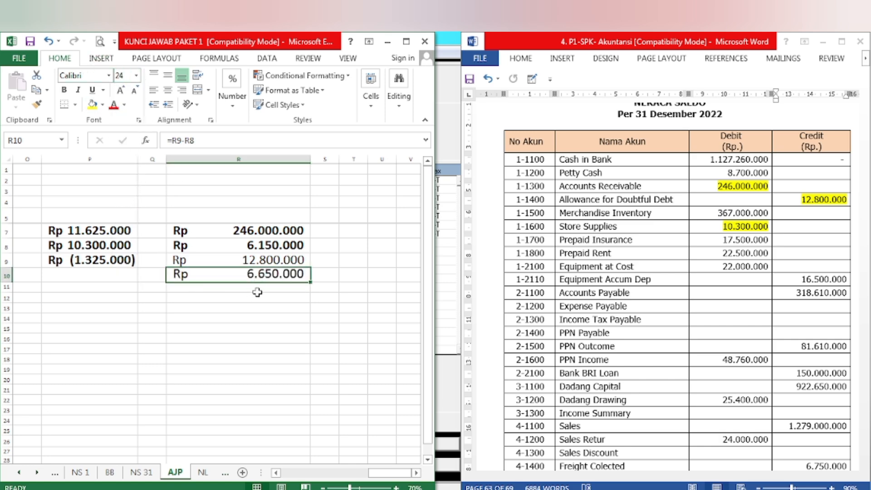
key("ctrl+b")
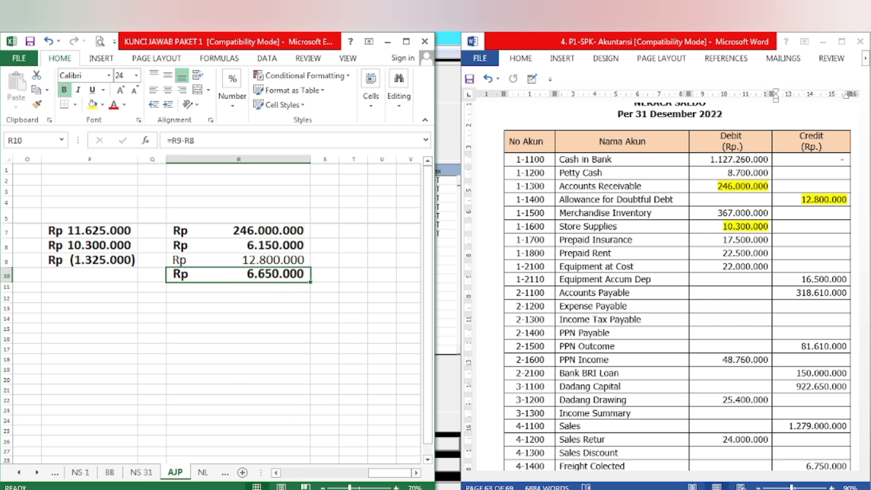
- Switch to the MYOB journal entry and enter a debit of 6.650.000 for 1-1400 Allowance For DD
key("alt+Tab")
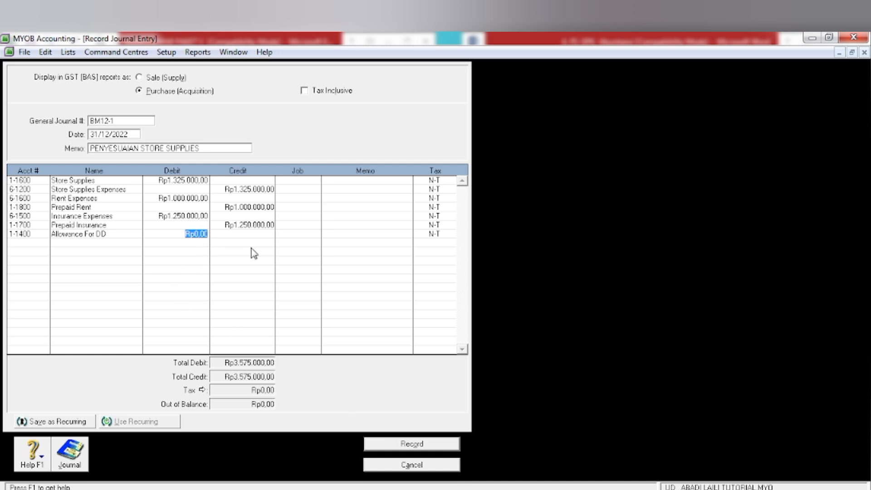
type("6.")
type("650.000")
key("Tab")
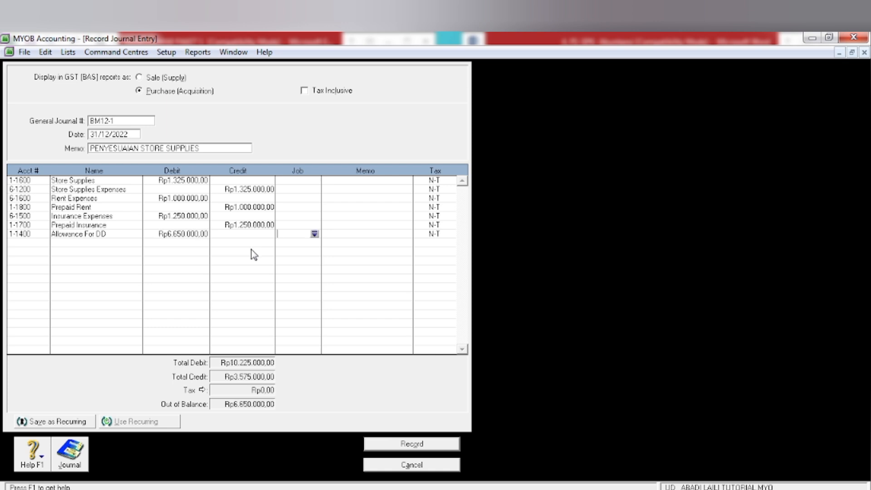
- Add a journal line crediting 6-1300 Bad Debs Expenses with 6.650.000
key("Tab")
key("Tab")
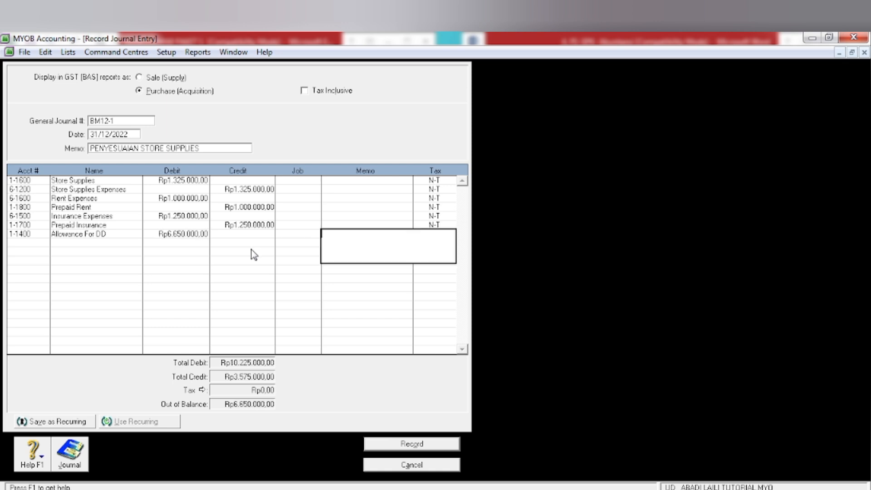
key("Tab")
key("Tab")
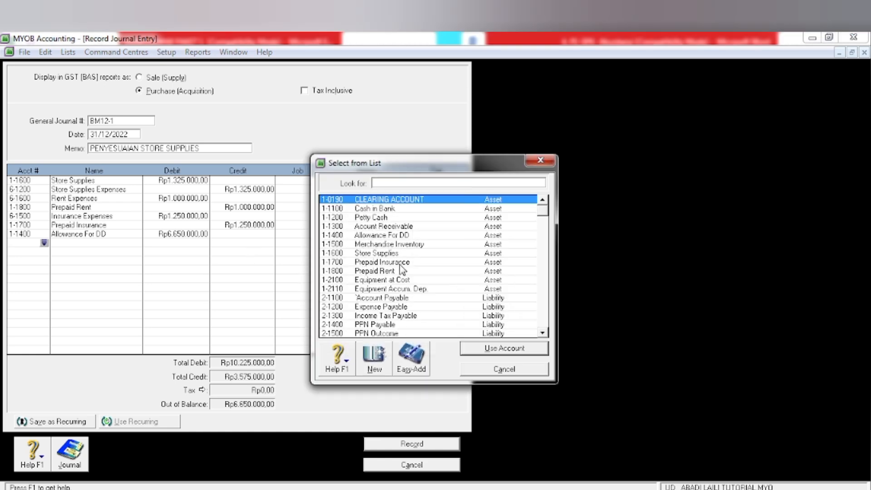
type("6")
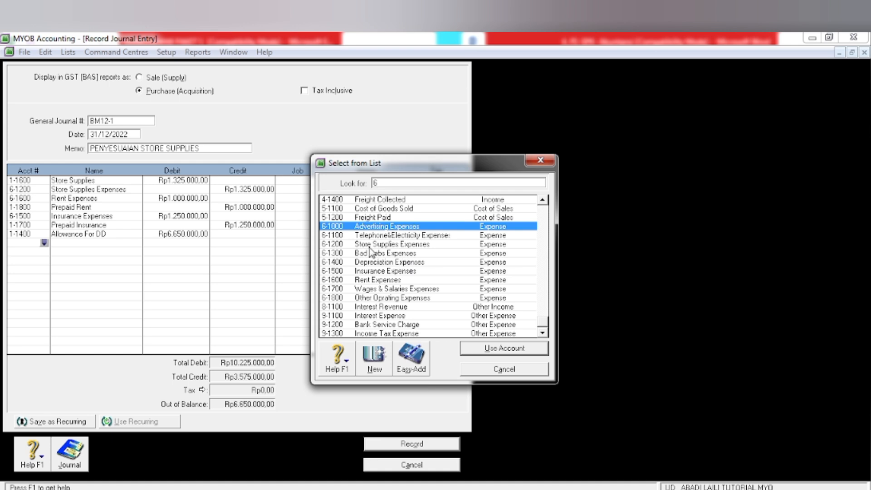
type("-1300")
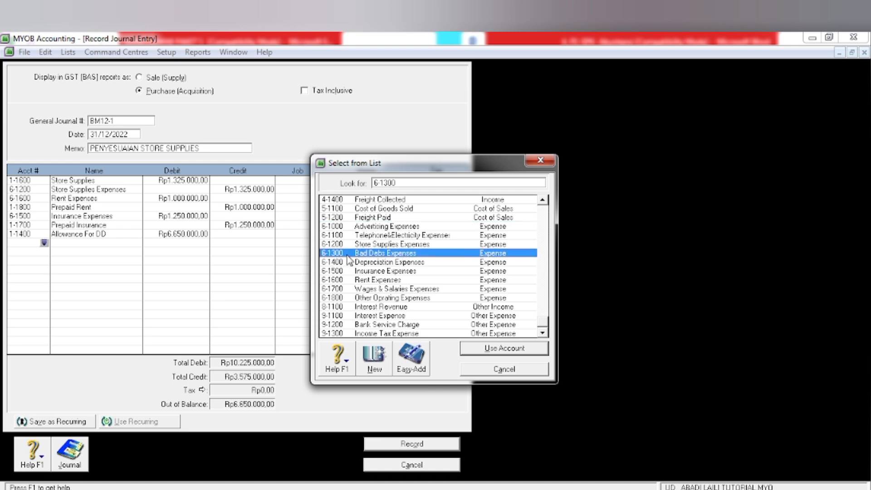
left_click(486, 352)
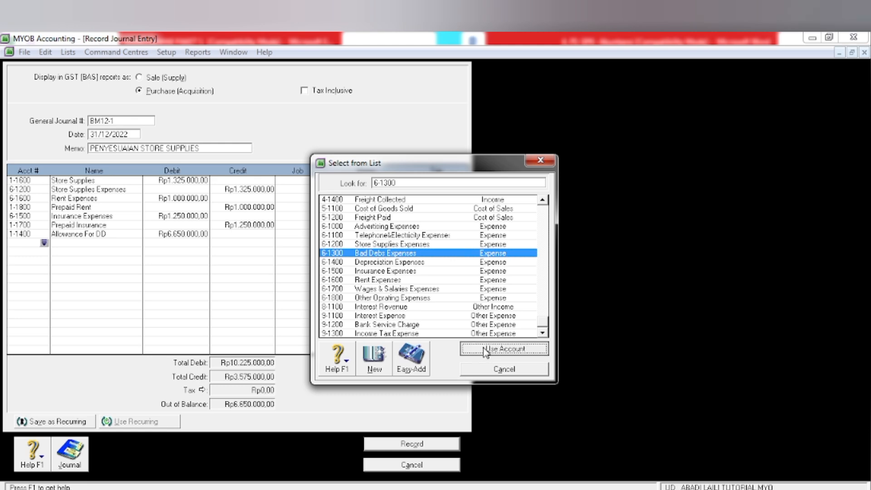
key("Tab")
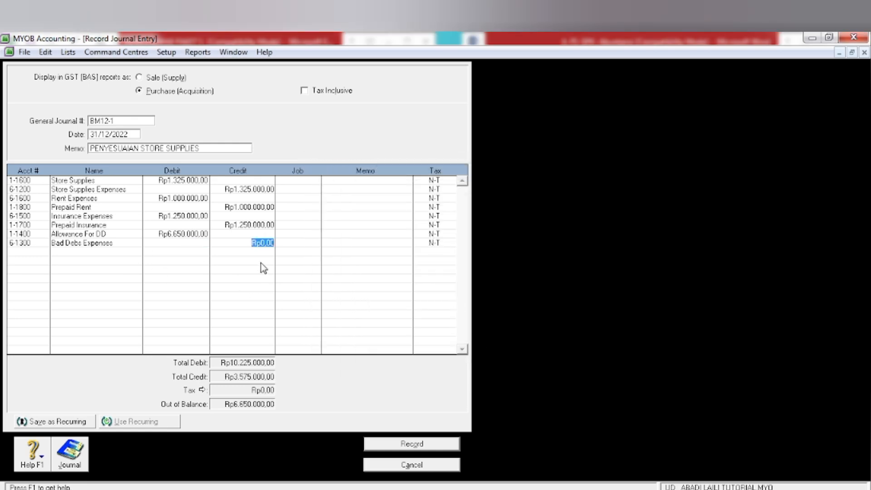
type("6.650.00")
key("Return")
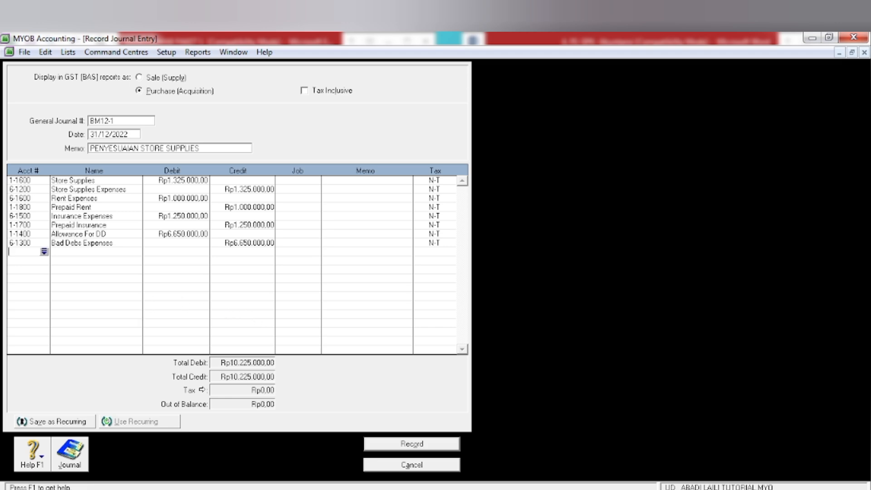
- Check the journal lines against the Excel calculation and memo BM12-1 in Word, and record the entry in MYOB
left_click(73, 488)
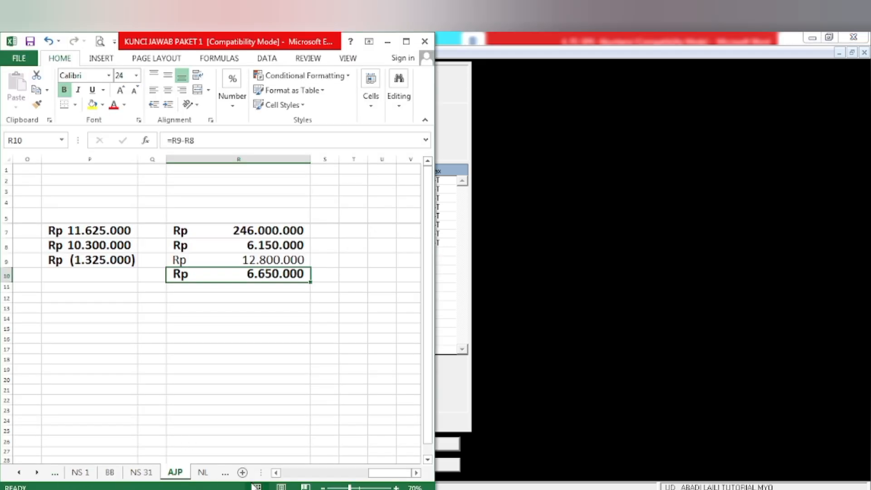
mouse_move(381, 475)
left_mouse_down()
mouse_move(336, 475)
mouse_move(389, 483)
left_mouse_up()
left_click(386, 44)
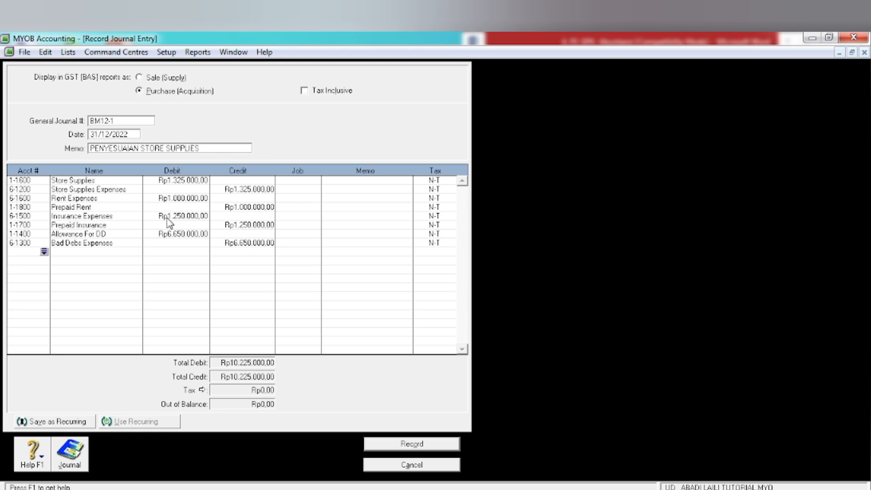
key("alt+Tab")
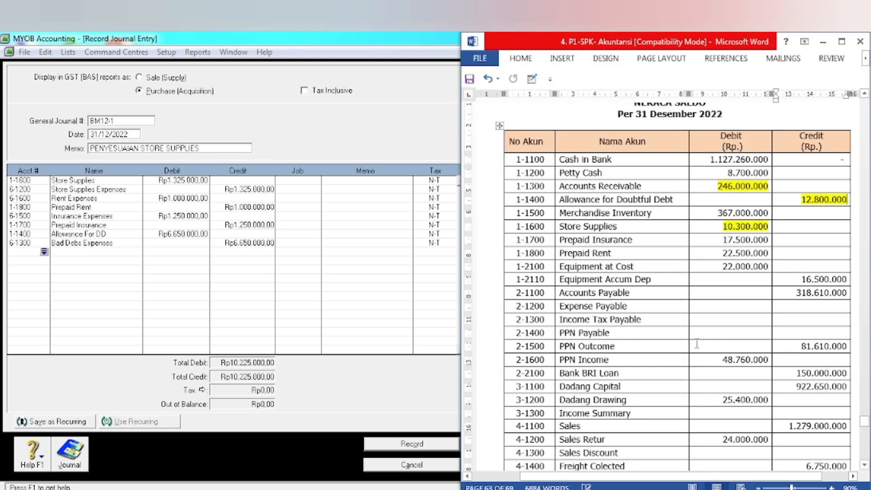
scroll(696, 343, "down", 20)
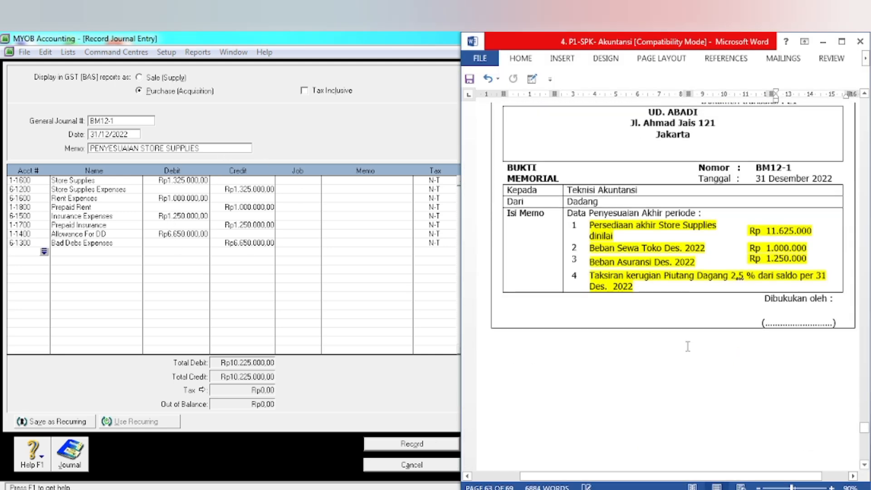
scroll(688, 346, "up", 1)
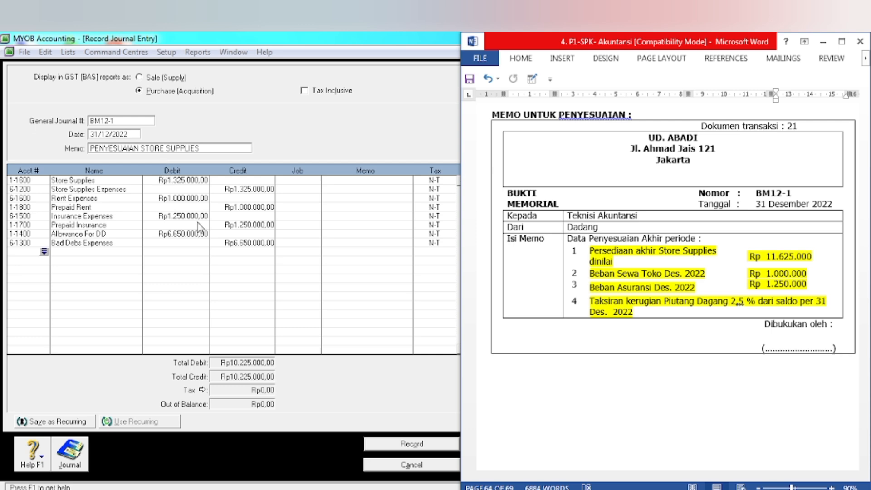
left_click(267, 269)
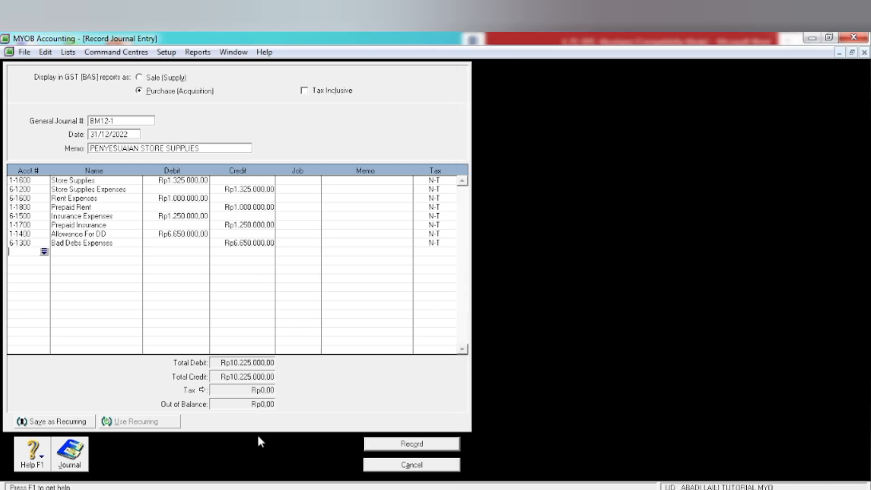
left_click(380, 445)
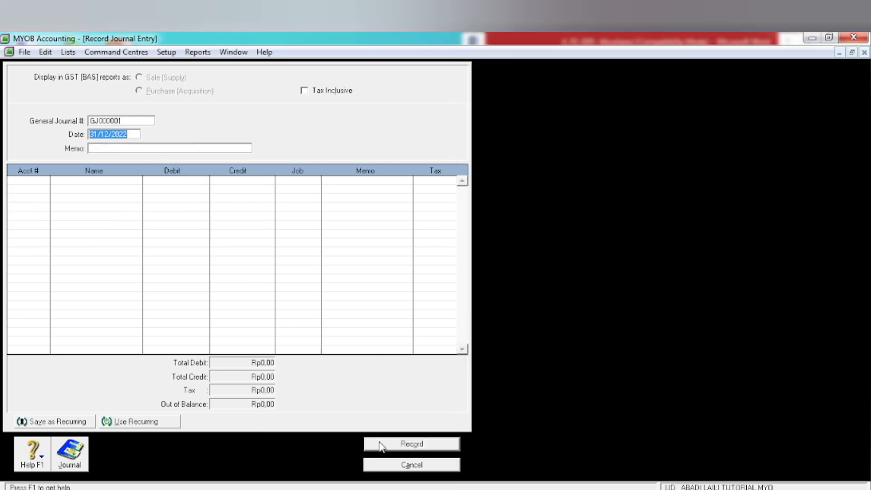
- Find memo BM12-2 in the Word document and number the new MYOB journal entry BM12-2
left_click(555, 358)
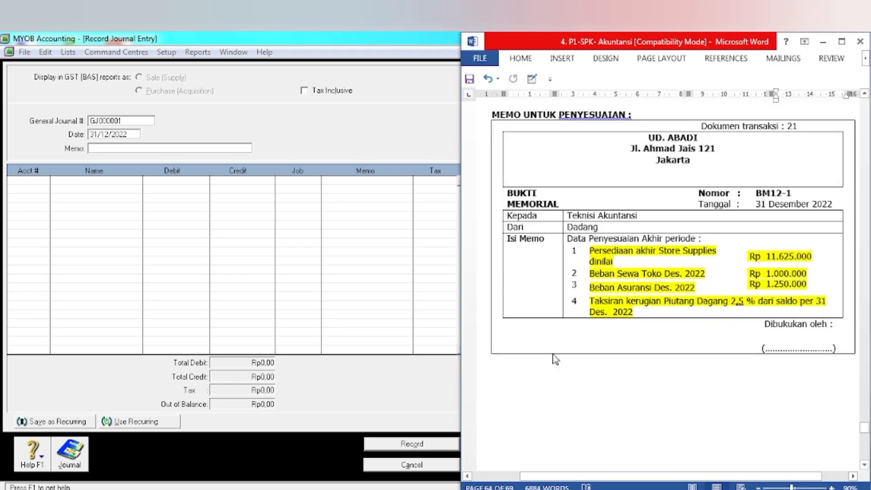
scroll(635, 339, "down", 5)
scroll(635, 340, "down", 10)
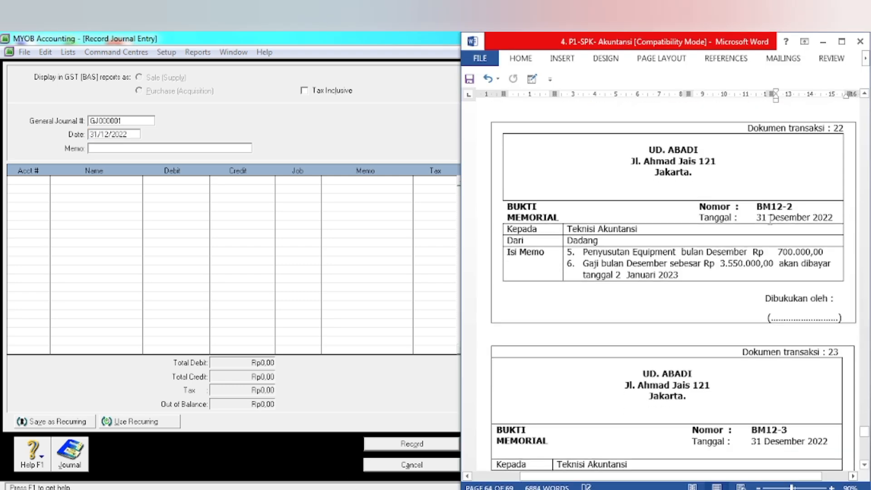
left_click(120, 132)
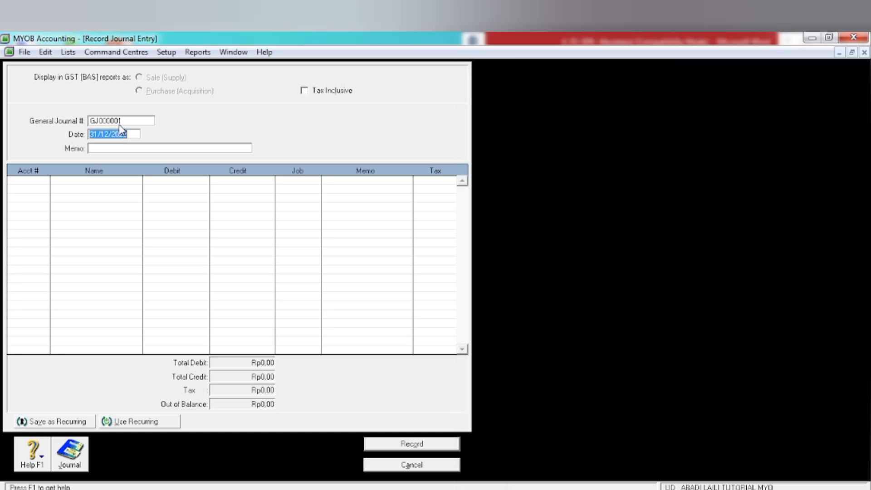
left_click(121, 121)
type("BM12-2")
key("Tab")
key("Tab")
- Consult memo BM12-2 in Word and enter PENYUSUT EQUIP. & GAJI as the MYOB journal entry's memo
left_click(333, 489)
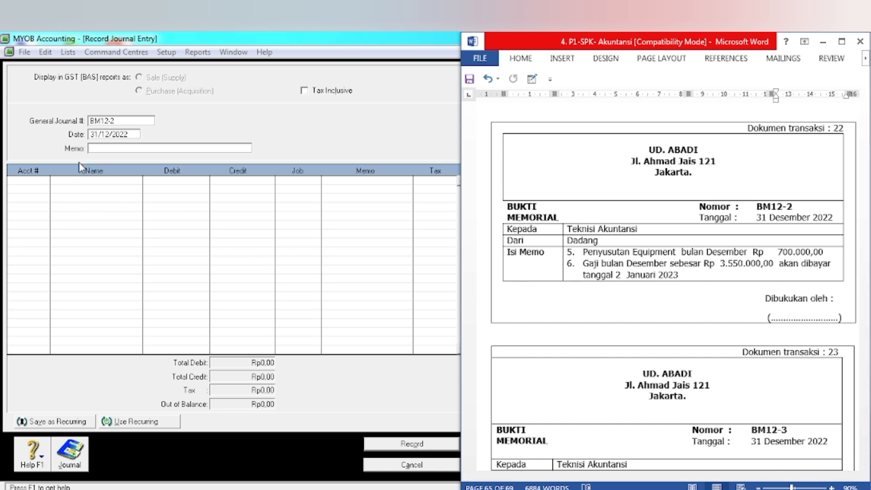
left_click(110, 149)
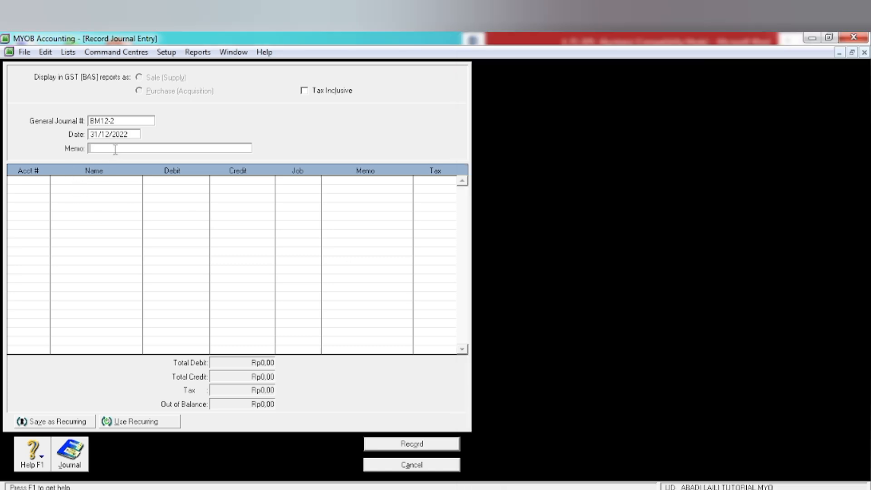
type("PENYUSUTS")
type("IP. & GAJI")
key("Tab")
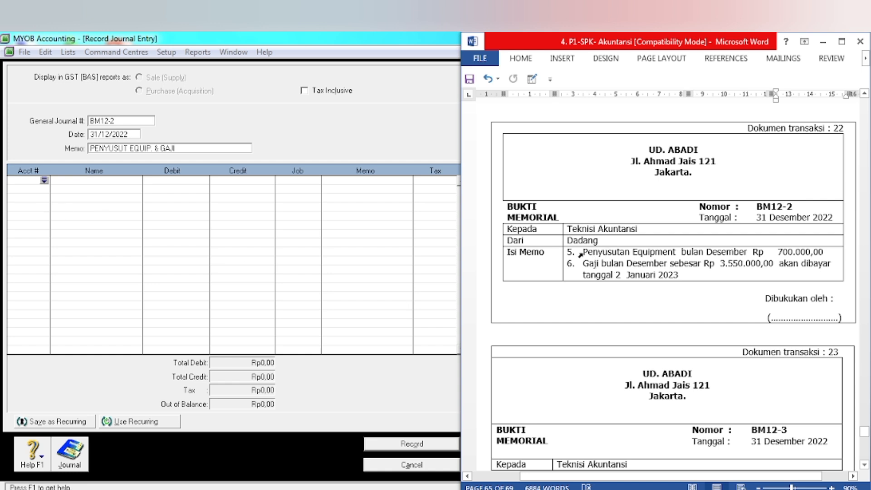
- Highlight the equipment depreciation item yellow in Word and debit 6-1400 Depreciation Expenses with 700000 in the MYOB journal
left_click_drag(591, 249, 823, 254)
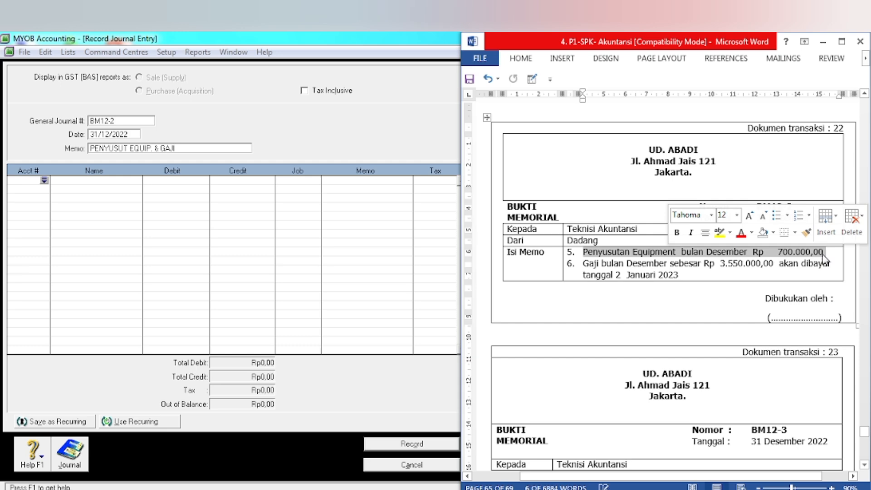
left_click(719, 232)
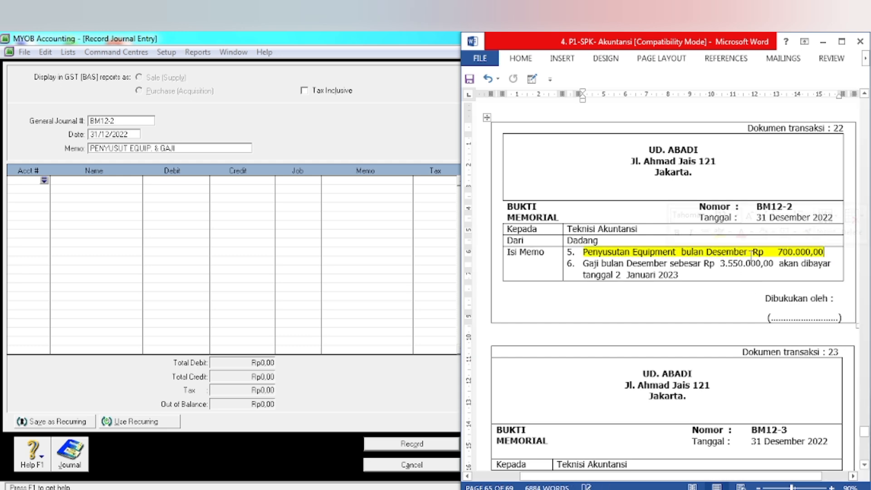
left_click(44, 181)
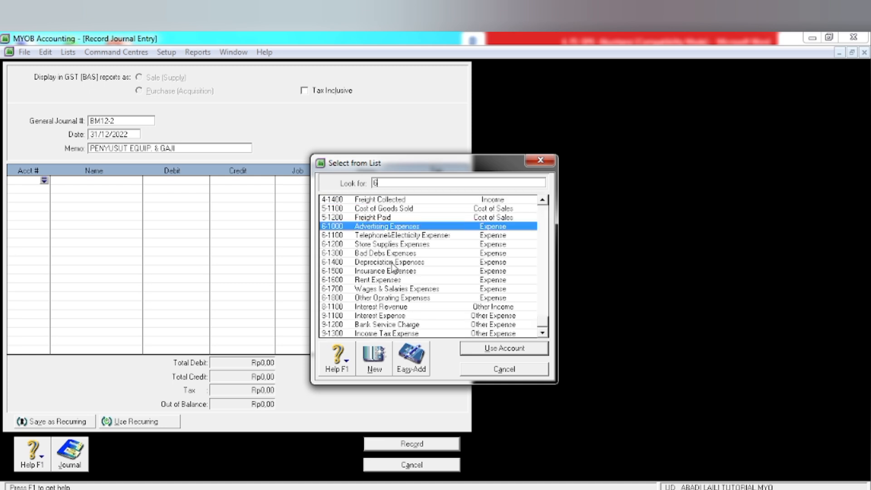
left_click(391, 263)
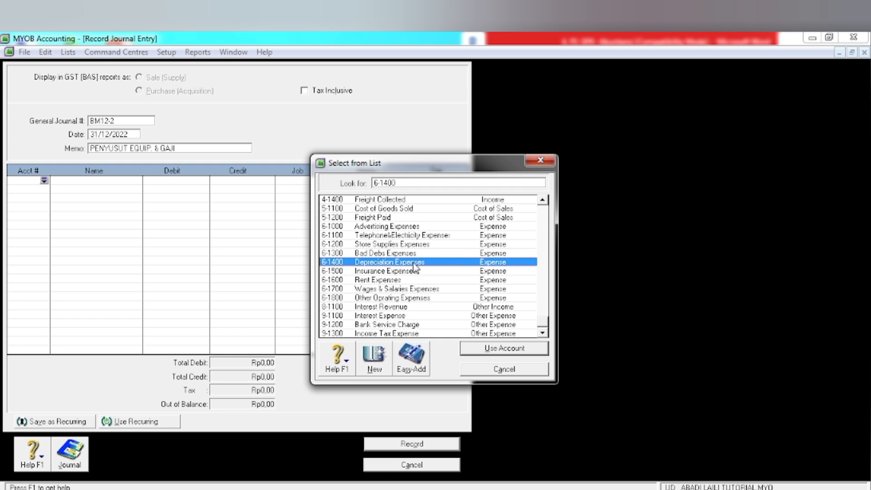
left_click(477, 348)
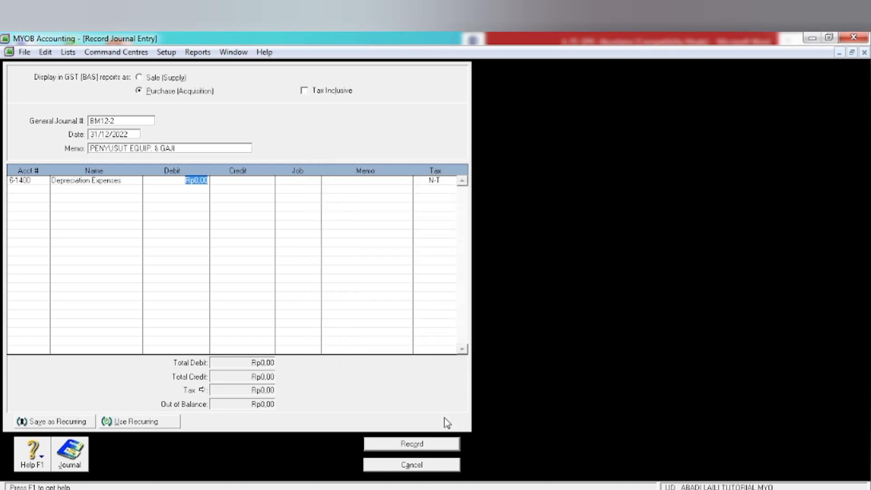
key("alt+Tab")
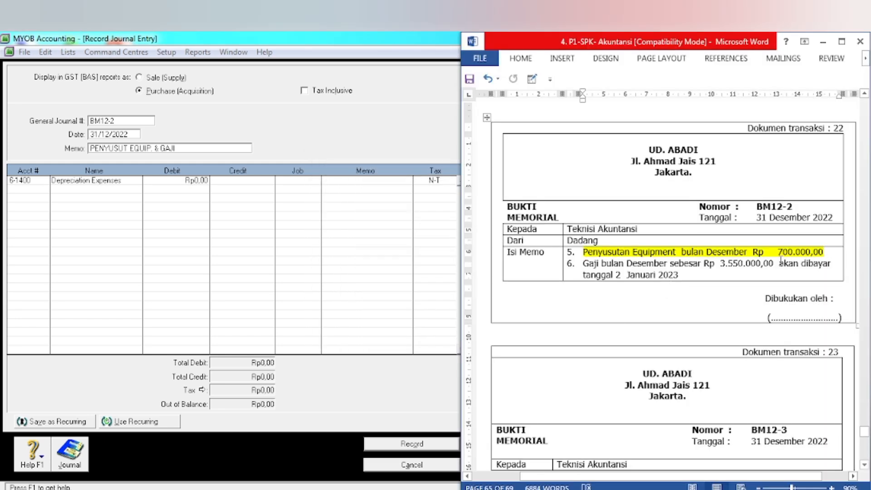
key("alt+Tab")
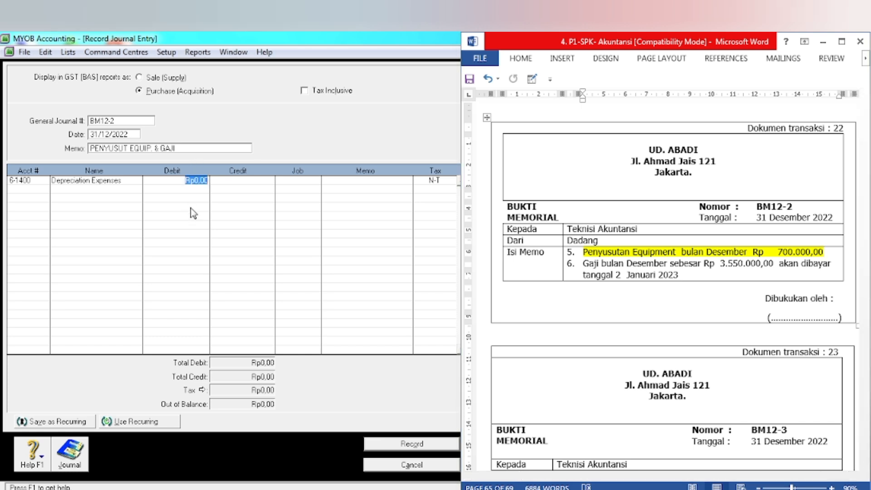
type("700000")
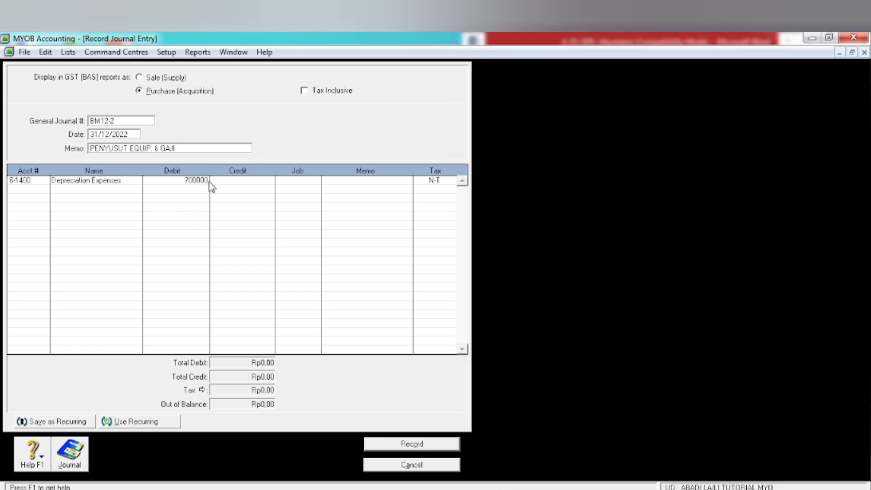
key("Tab")
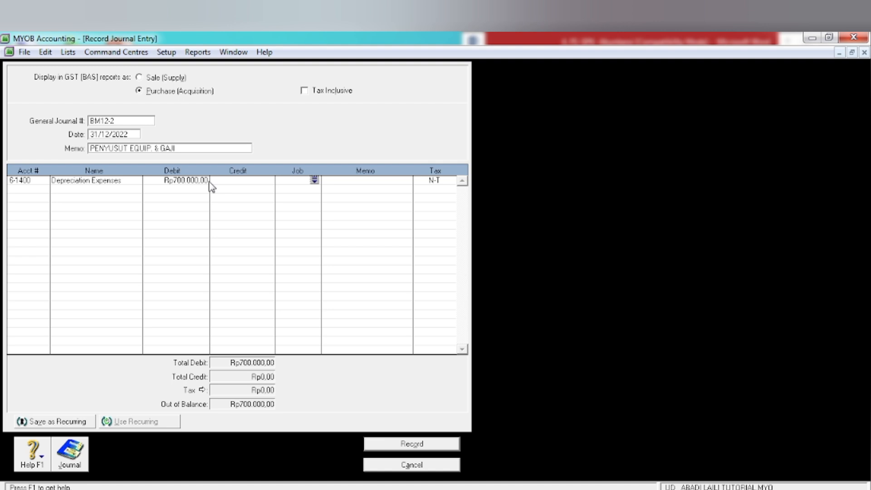
- Add a journal line crediting 1-2110 Equipment Accum. Dep. with 700.000
key("Tab")
key("Tab")
key("Tab")
key("Tab")
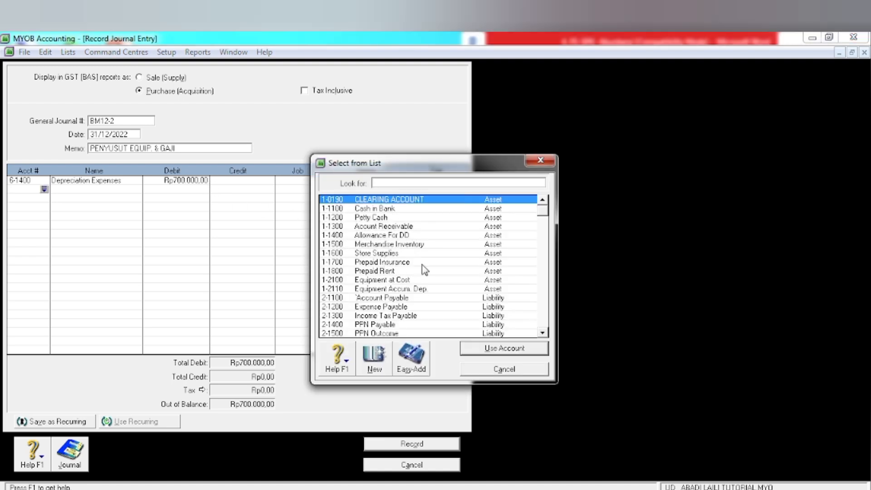
left_click(385, 290)
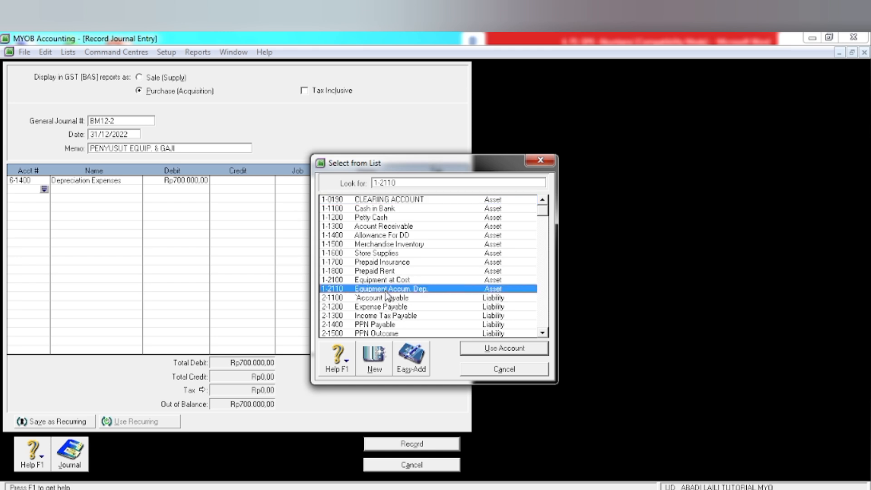
left_click(487, 351)
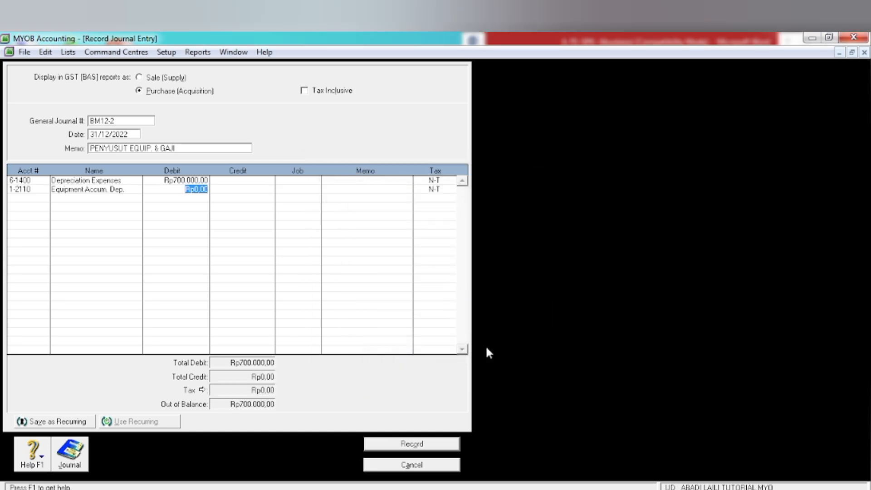
key("Tab")
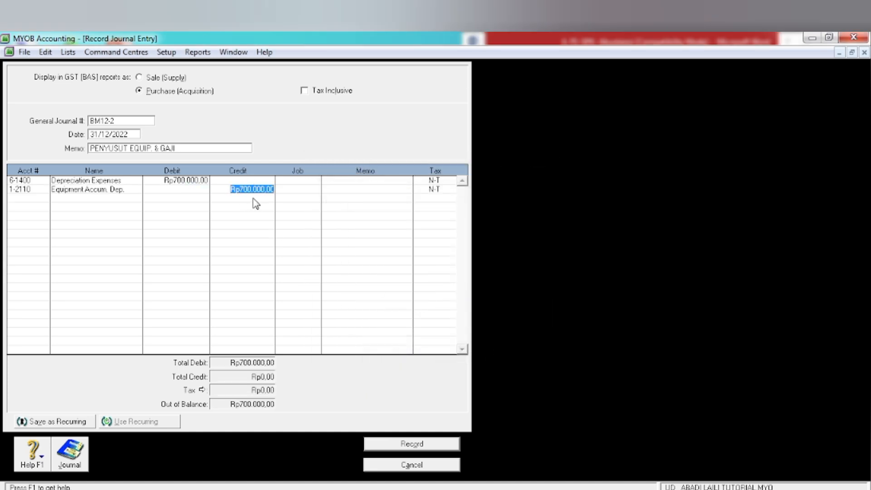
key("Tab")
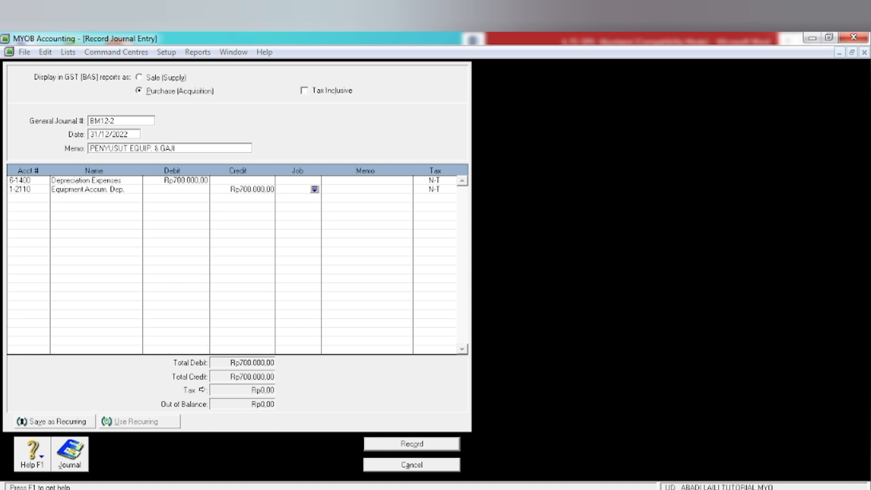
- Switch to the Word document and highlight memo BM12-2's December salary item yellow
key("alt+Tab")
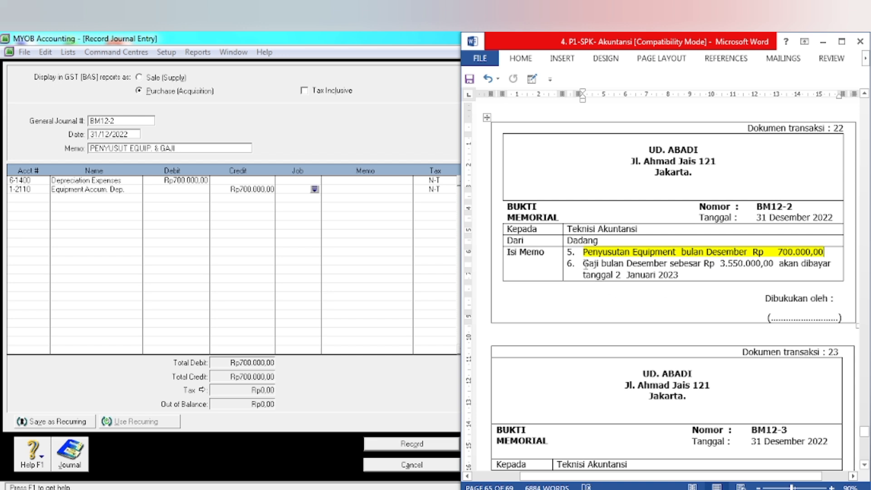
left_click_drag(584, 263, 700, 273)
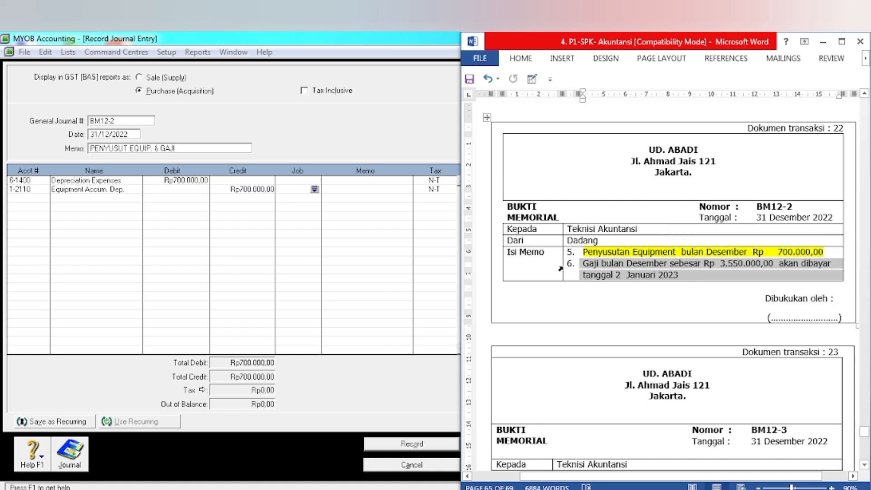
left_click(585, 263)
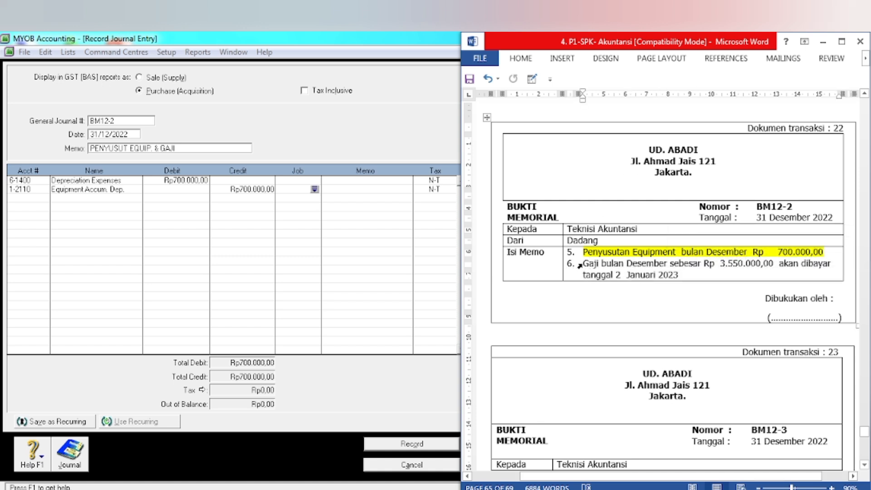
left_click_drag(584, 264, 681, 274)
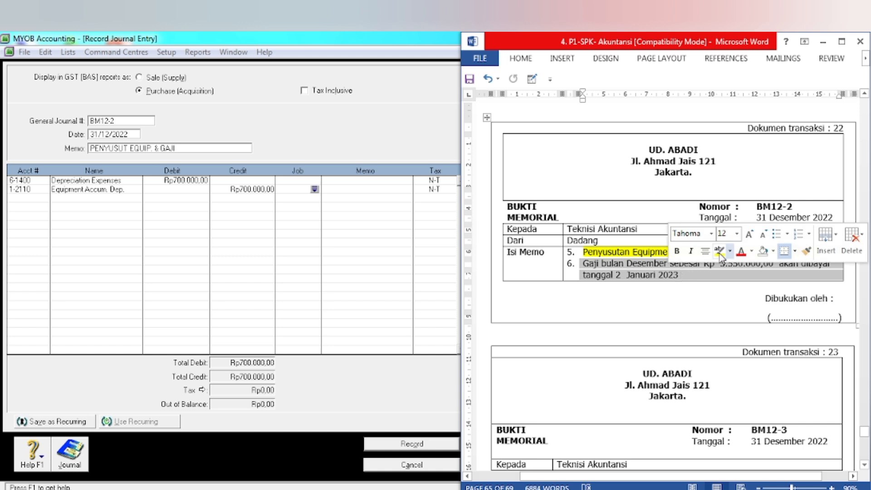
left_click(718, 251)
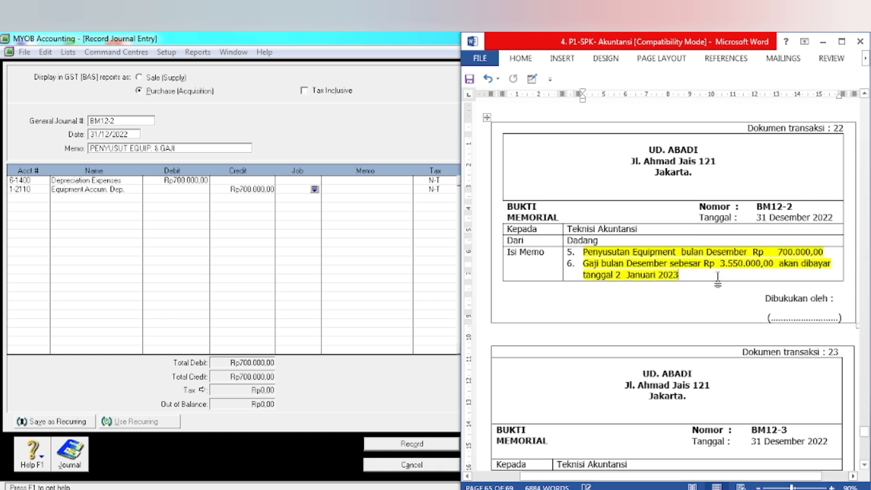
- Return to MYOB and add a third journal line for account 6-1700 Wages & Salaries Expenses
left_click(289, 309)
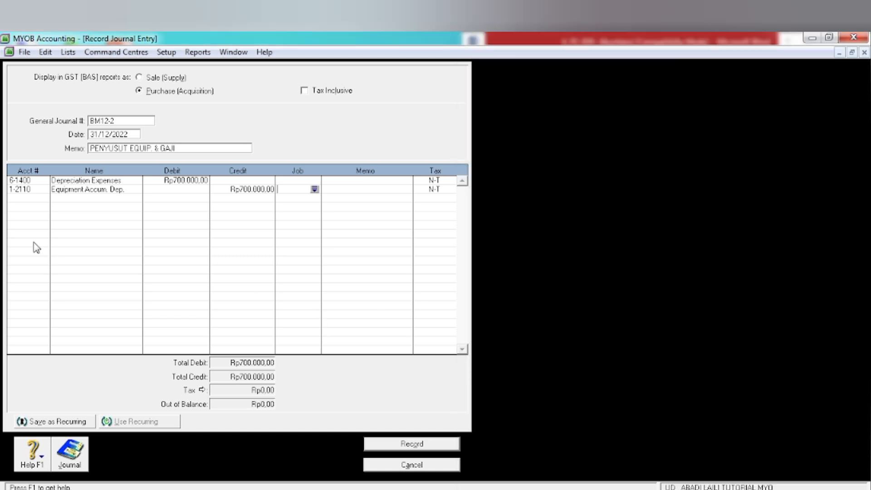
left_click(23, 200)
left_click(44, 198)
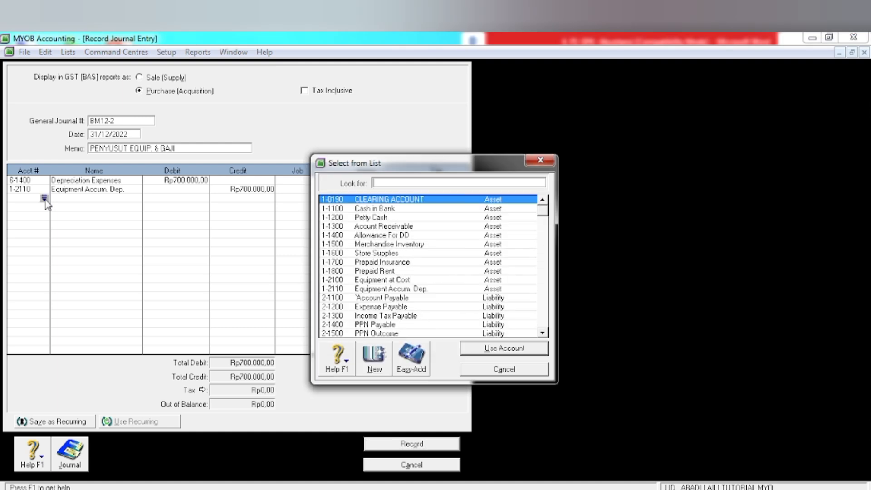
type("6")
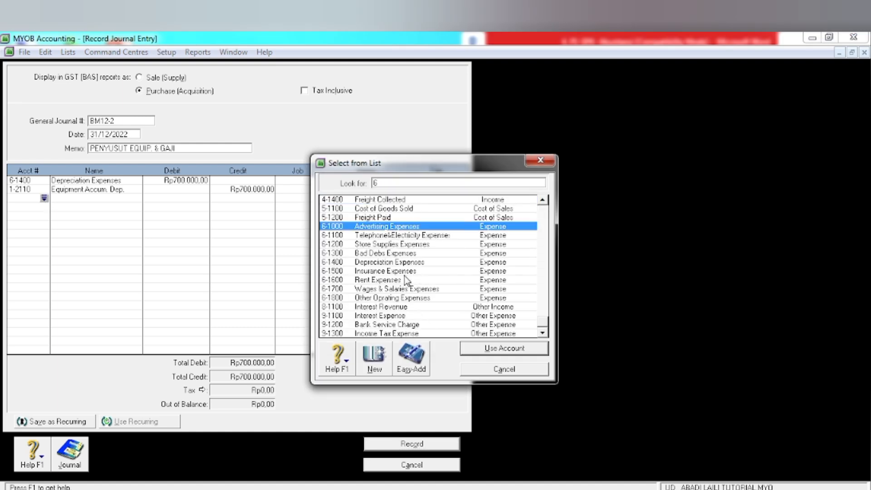
left_click(375, 290)
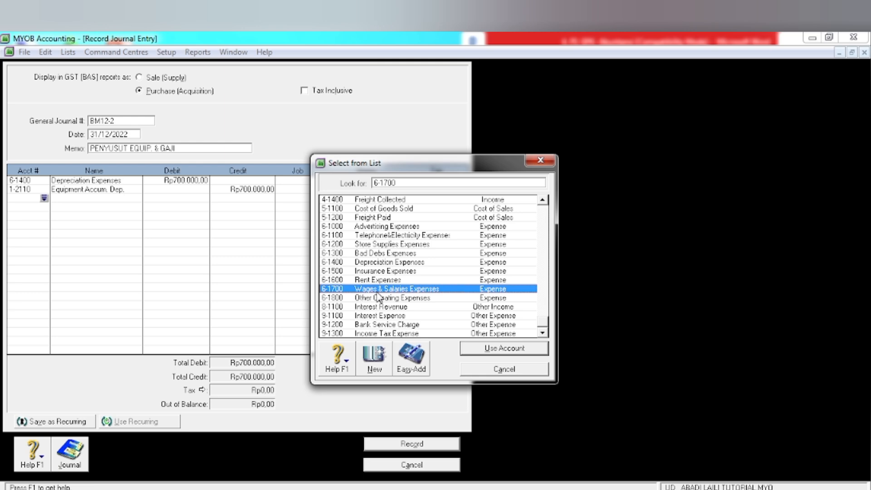
left_click(476, 351)
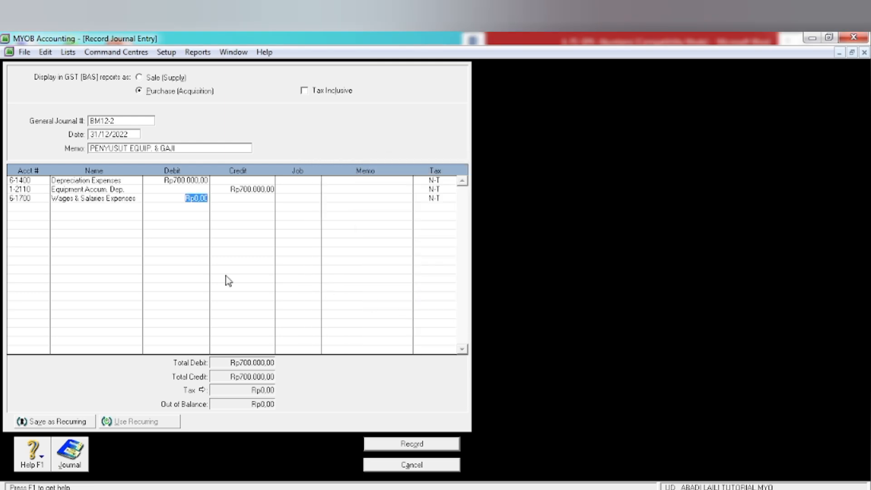
- Check the salary amount in the Word memo and enter a debit of 3.350.000 on the Wages & Salaries Expenses line
key("alt+Tab")
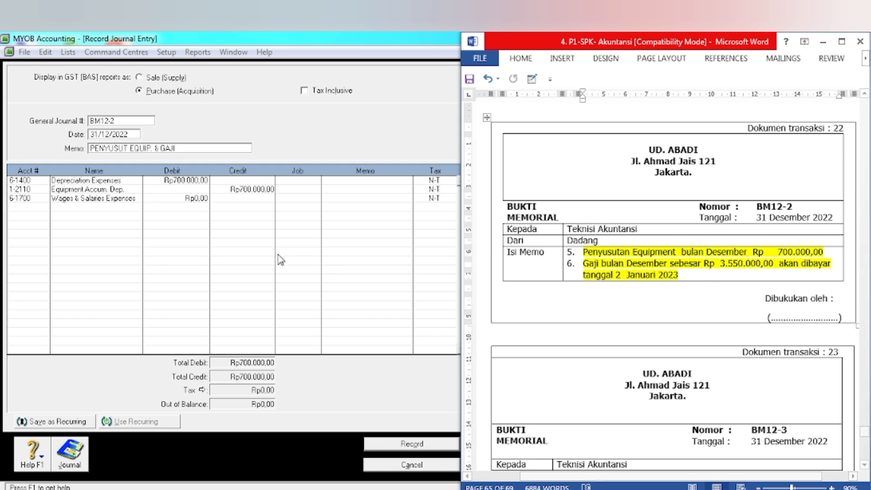
left_click(177, 202)
left_click_drag(180, 200, 222, 200)
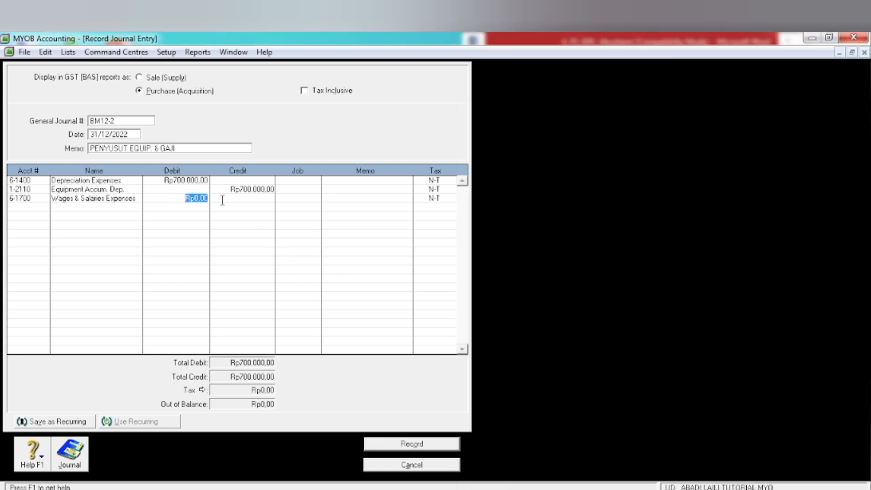
key("BackSpace")
type("3.35")
type("0.")
type("0000")
key("Tab")
- Add a journal line crediting 2-1200 Expense Payable with 3.350.000
left_click(362, 489)
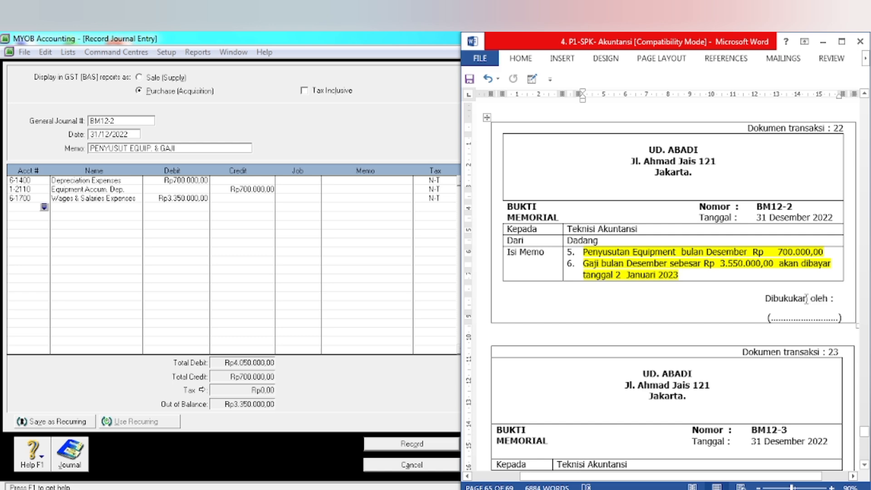
left_click(203, 299)
left_click(44, 207)
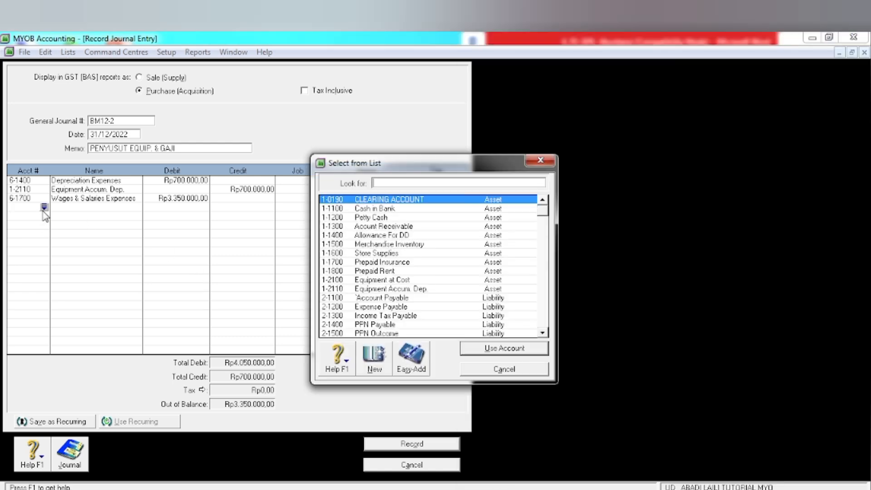
left_click(374, 309)
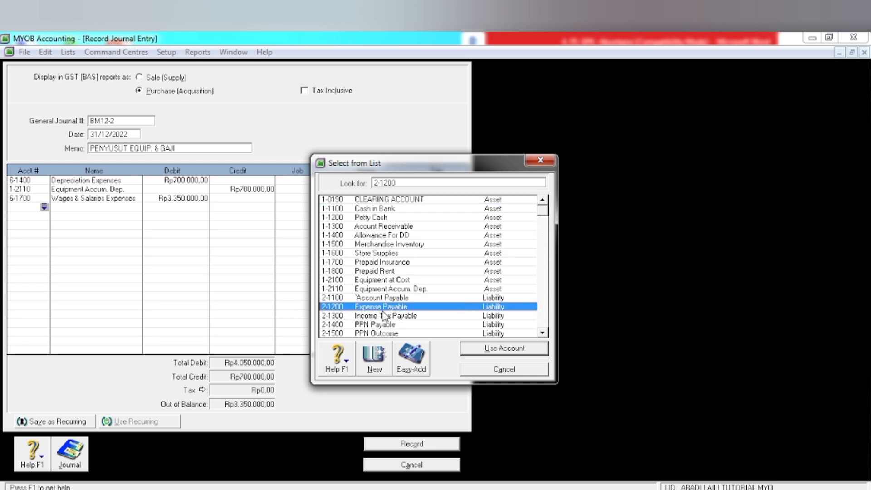
left_click(496, 352)
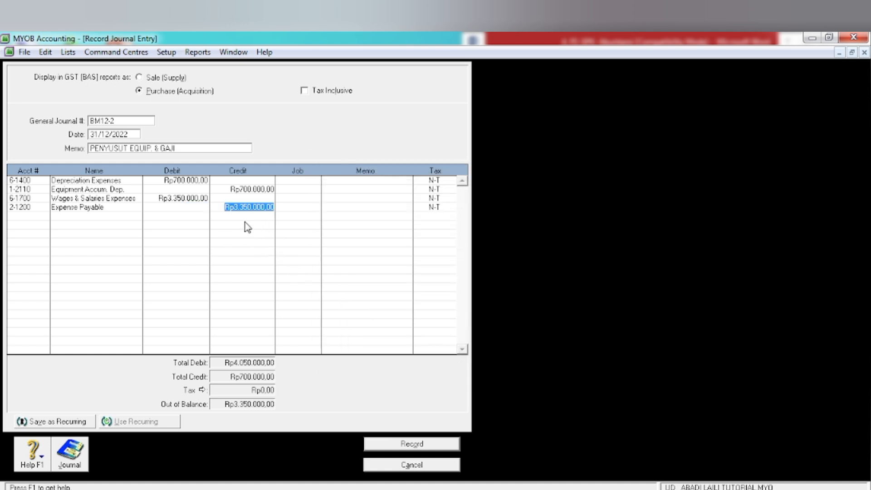
key("Tab")
- Recheck the memo in Word and correct the Wages & Salaries Expenses debit and Expense Payable credit to 3.550.000
key("alt+Tab")
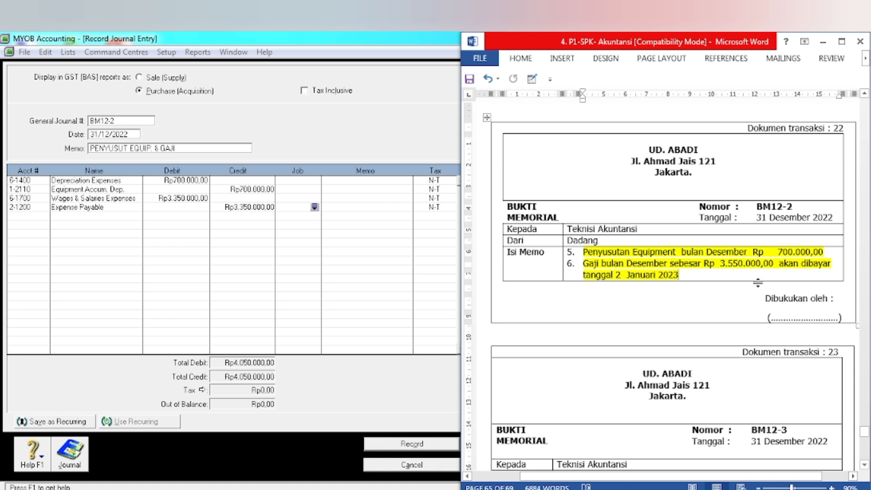
left_click(177, 200)
left_click(177, 198)
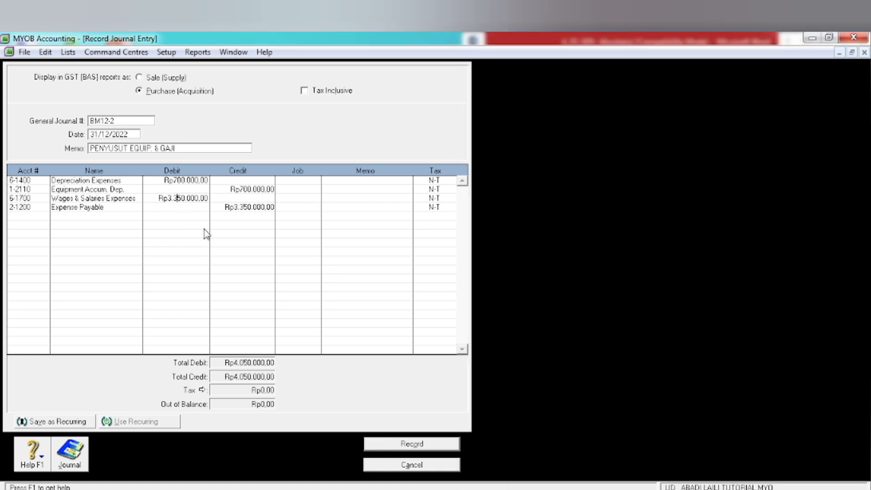
key("BackSpace")
type("5")
key("Tab")
left_click(244, 207)
left_click(244, 206)
key("BackSpace")
type("5")
key("Tab")
- Compare the journal lines with the Word memo and record journal entry BM12-2 in MYOB
left_click(499, 270)
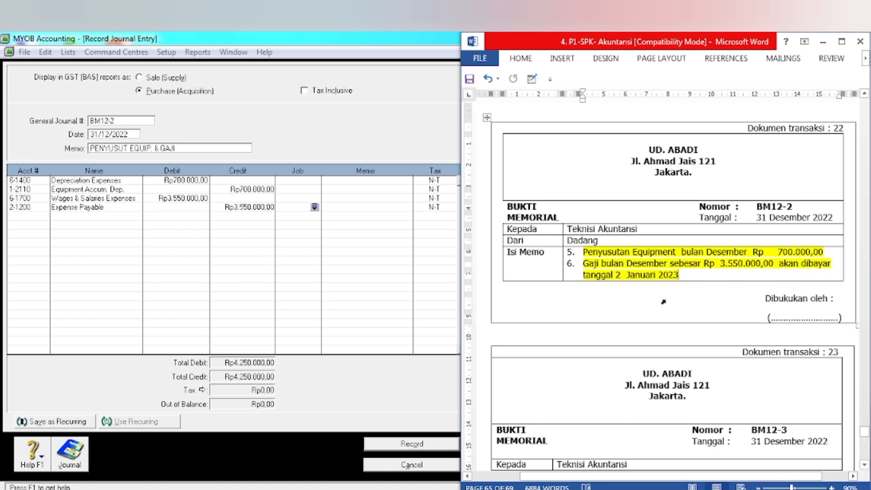
left_click(280, 288)
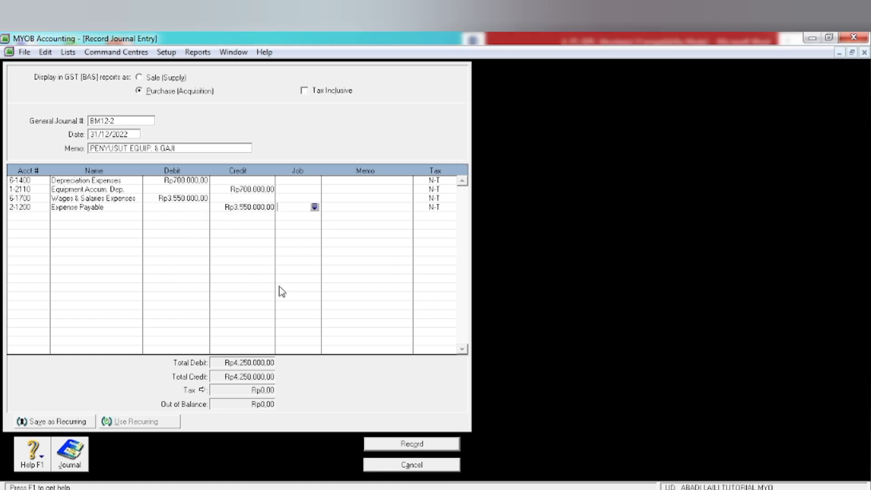
left_click(372, 452)
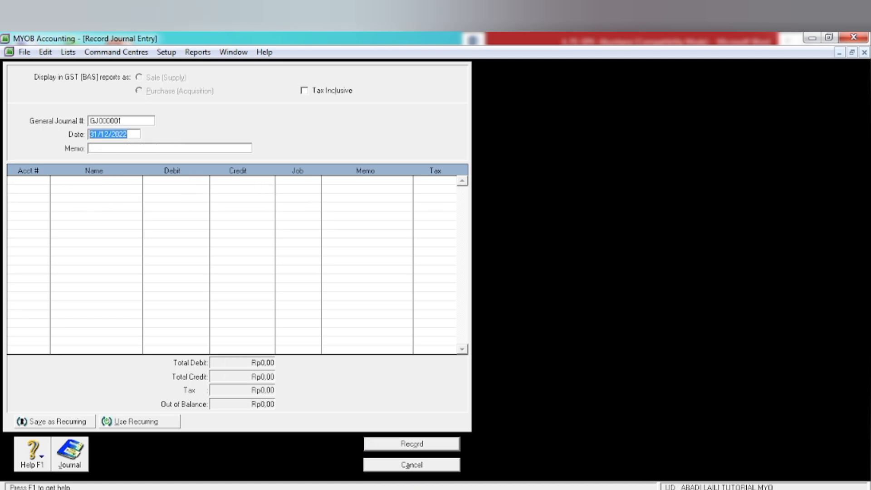
- Read memo BM12-3 in Word and highlight the PPN Outcome credit balance yellow in the trial balance
left_click(270, 489)
scroll(680, 279, "down", 5)
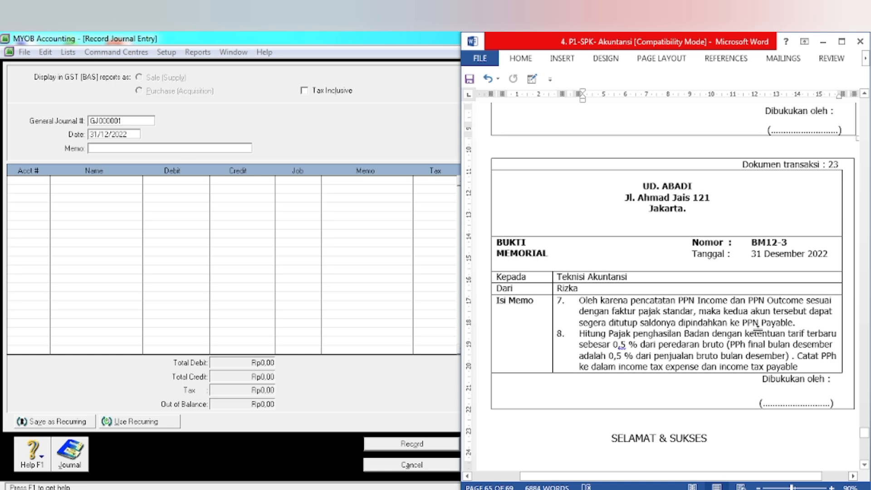
scroll(753, 329, "up", 6)
scroll(752, 329, "up", 15)
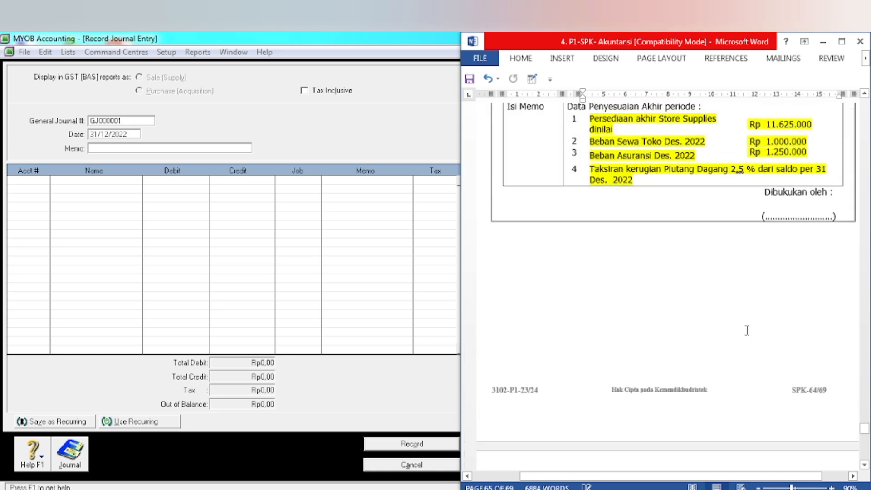
scroll(747, 330, "up", 12)
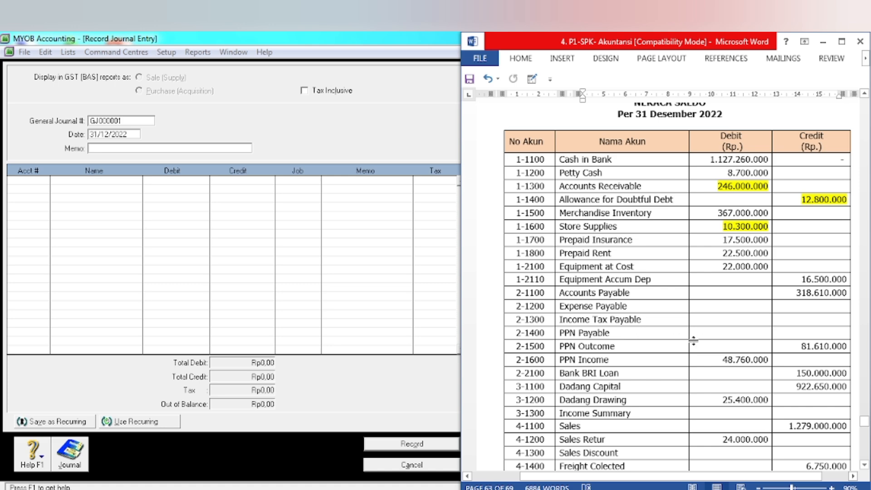
left_click_drag(782, 345, 861, 352)
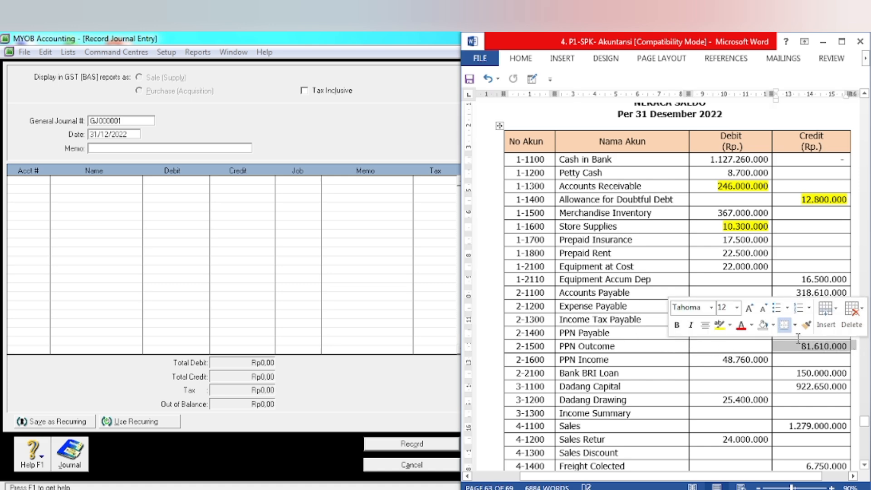
left_click(719, 325)
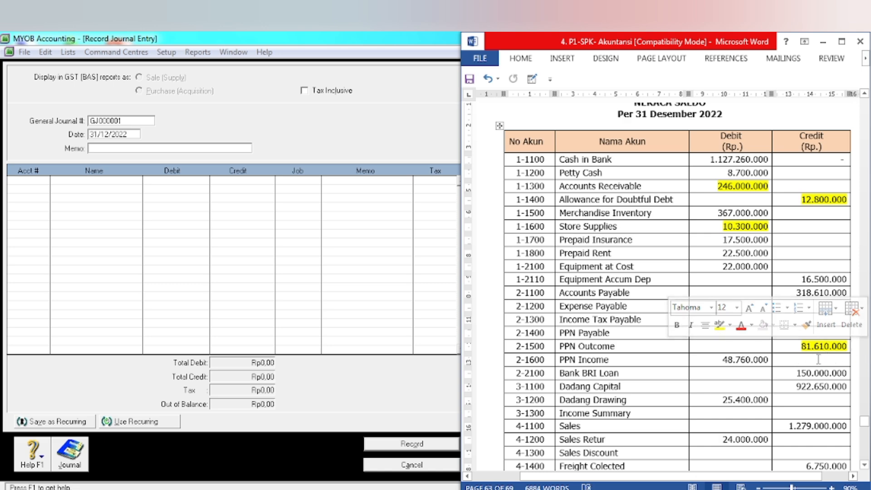
- Highlight the PPN Income debit balance yellow in the trial balance
left_click(726, 361)
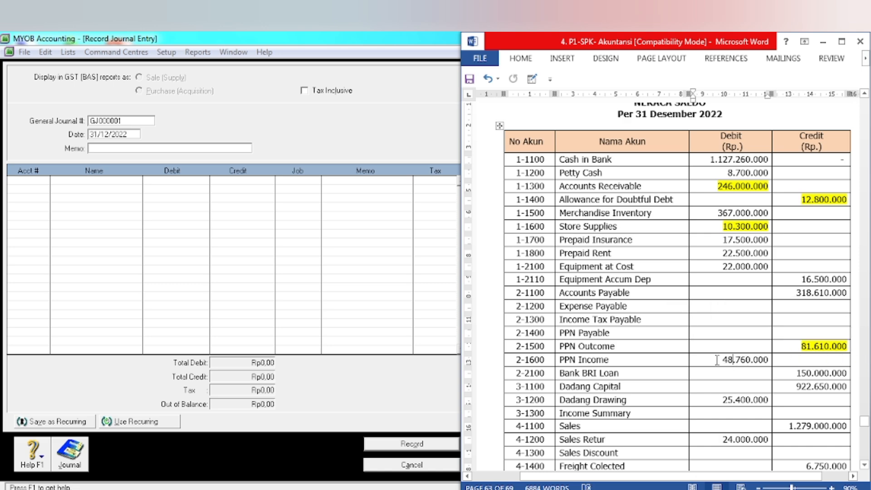
double_click(717, 359)
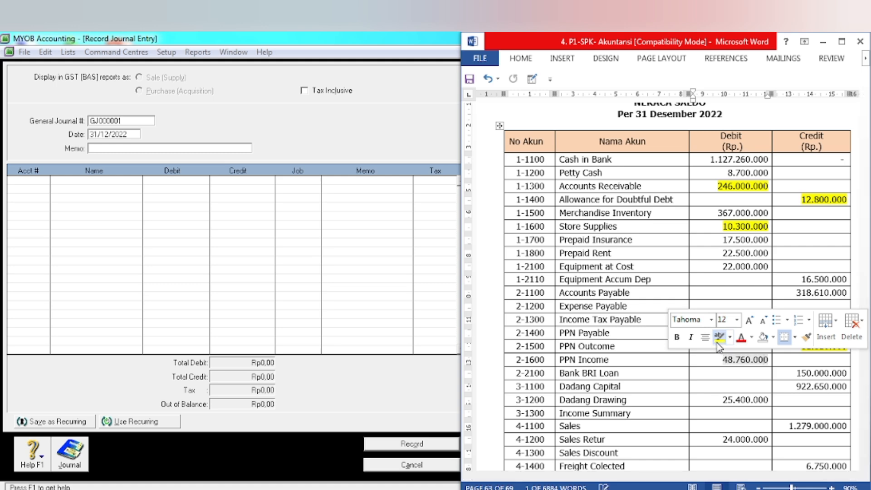
left_click(719, 337)
left_click(734, 385)
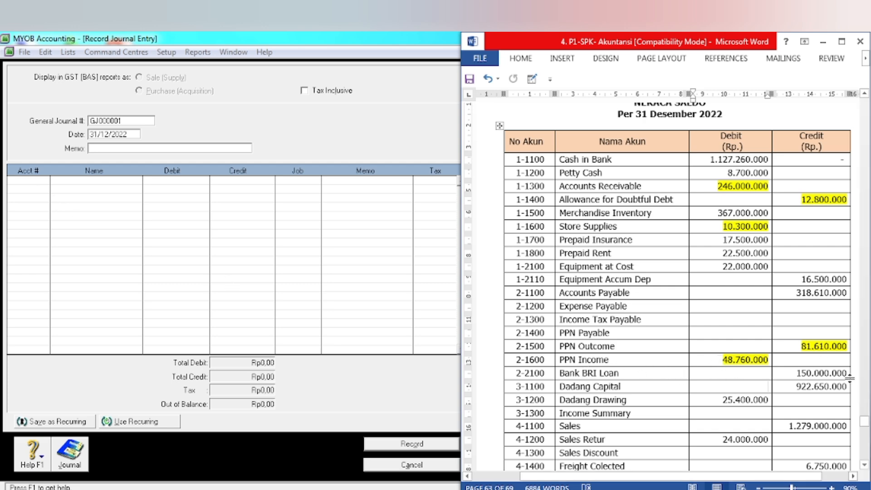
- Number the new MYOB journal entry BM12-3 and enter PENYESUAIAN PAJAK as its memo
left_click(176, 260)
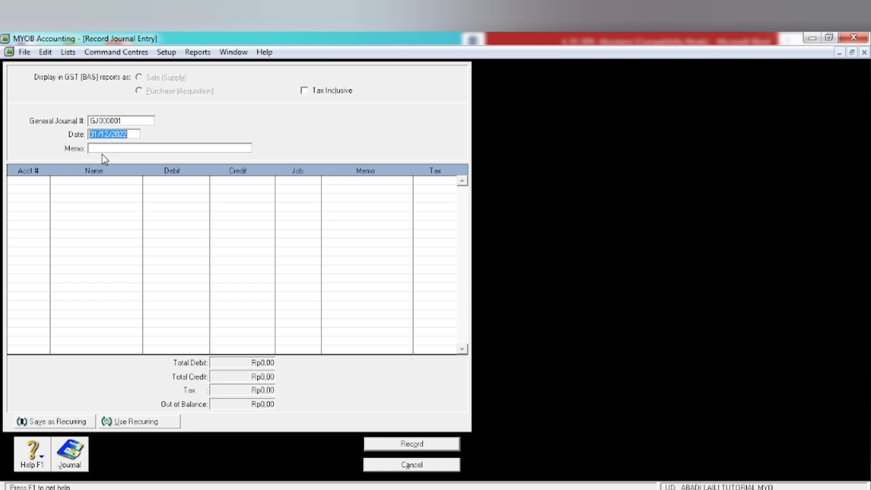
left_click(101, 125)
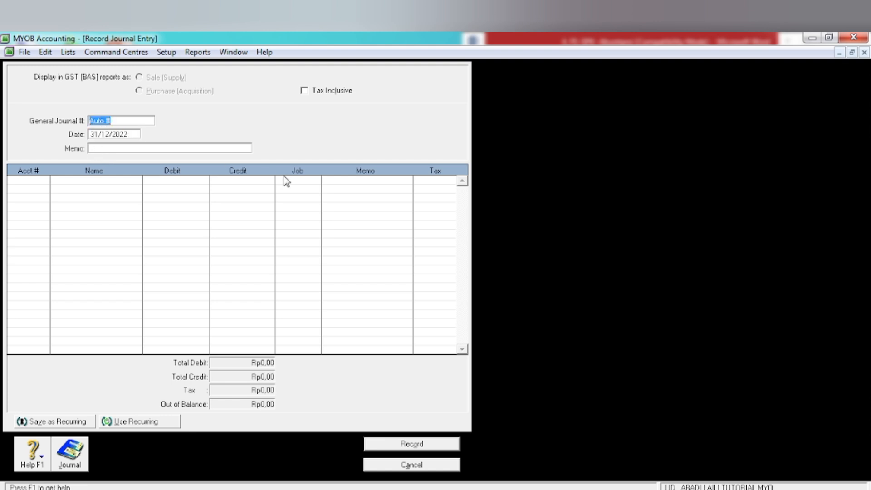
type("M12-3")
key("Tab")
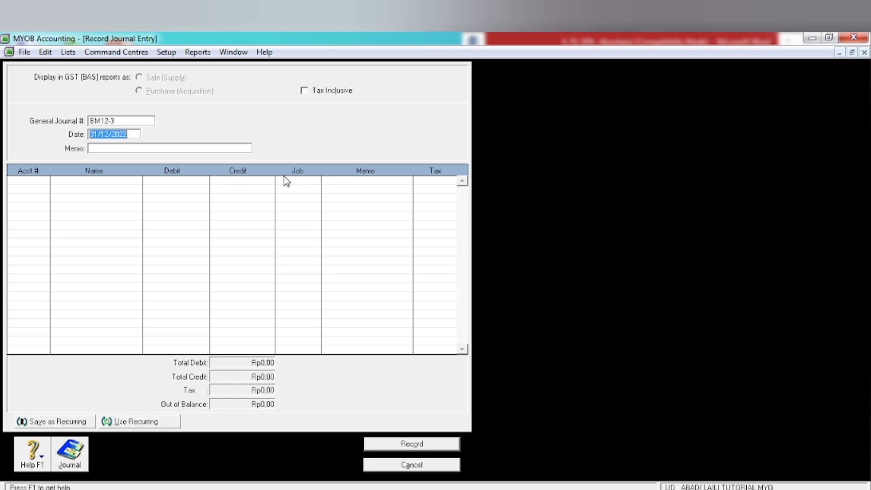
left_click(95, 150)
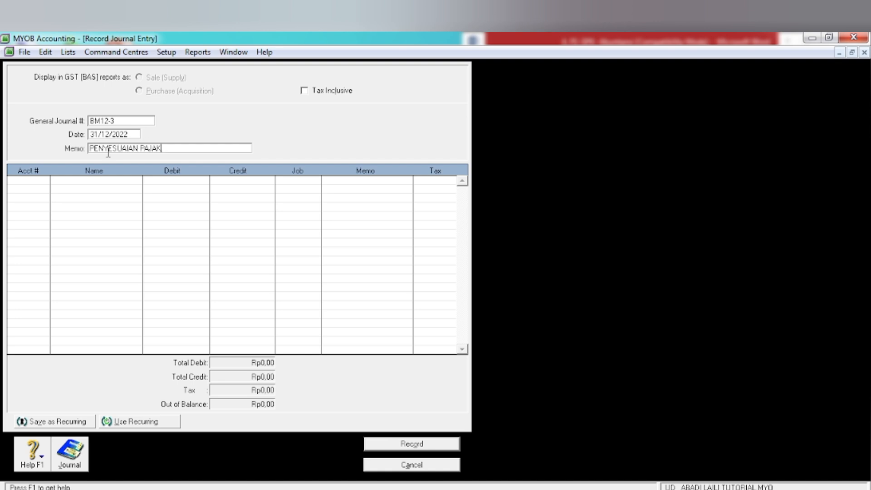
key("Tab")
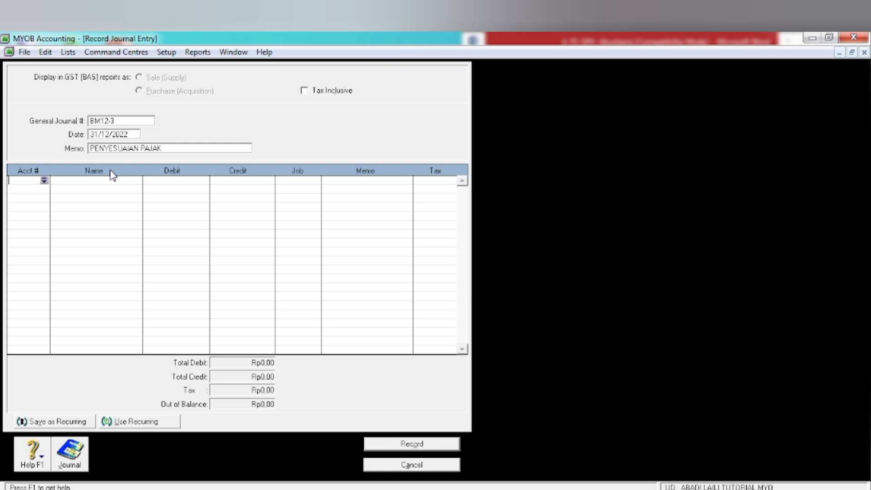
- Add account 2-1500 PPN Outcome as the first journal line and debit it Rp81.610.000, the trial balance amount in Word
key("Tab")
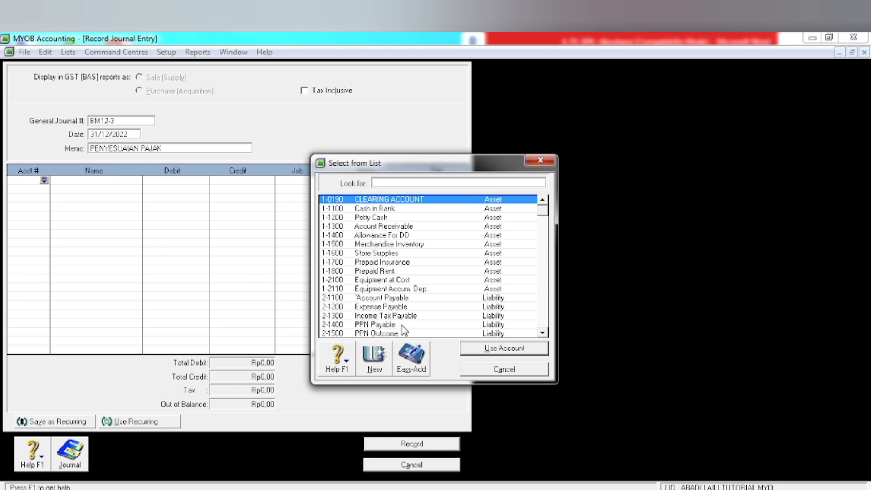
left_click(389, 333)
left_click(474, 350)
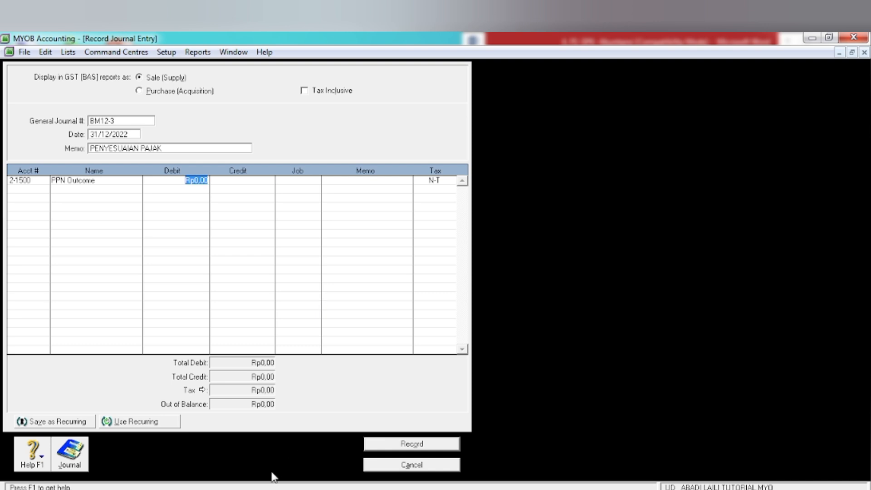
left_click(271, 488)
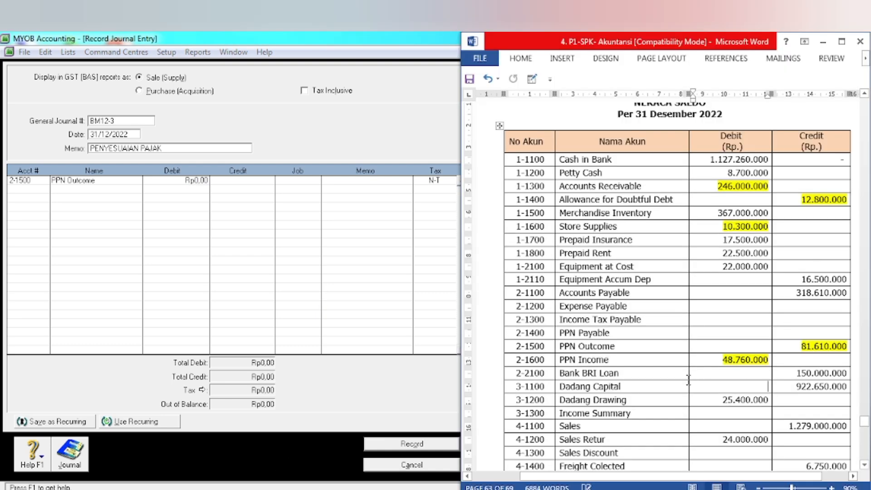
left_click_drag(801, 347, 846, 348)
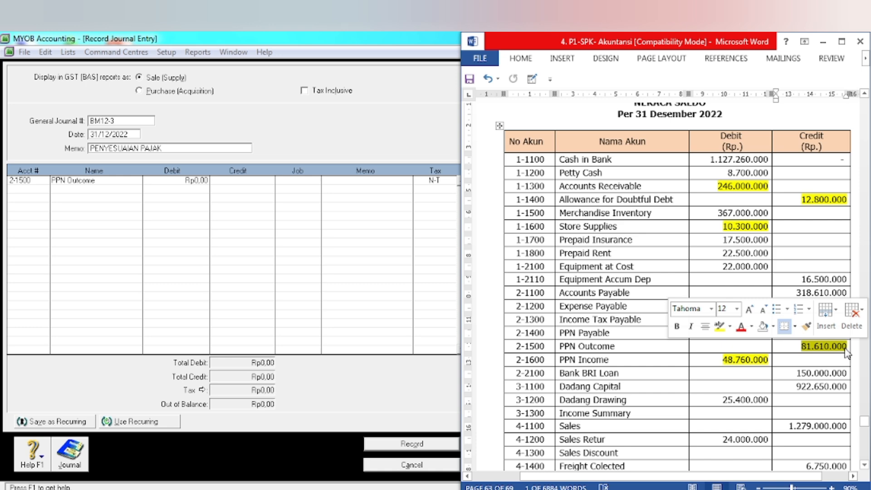
left_click(191, 181)
left_click_drag(182, 180, 218, 180)
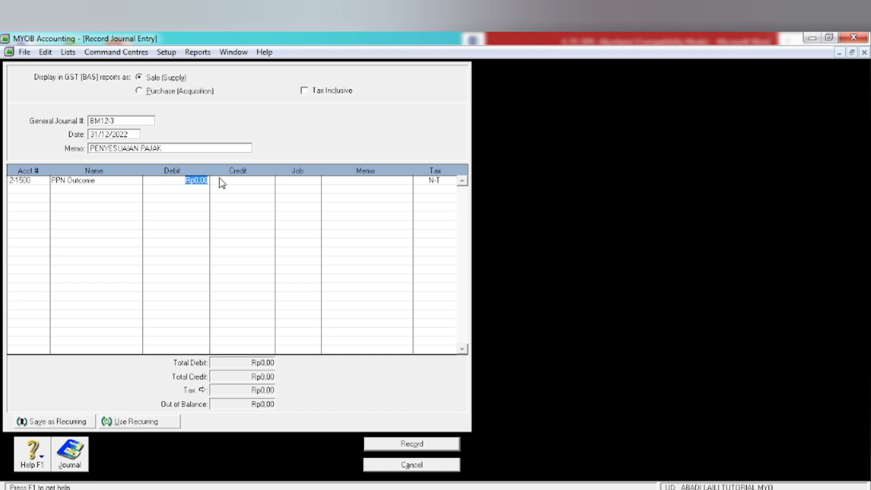
type("81610000")
key("Tab")
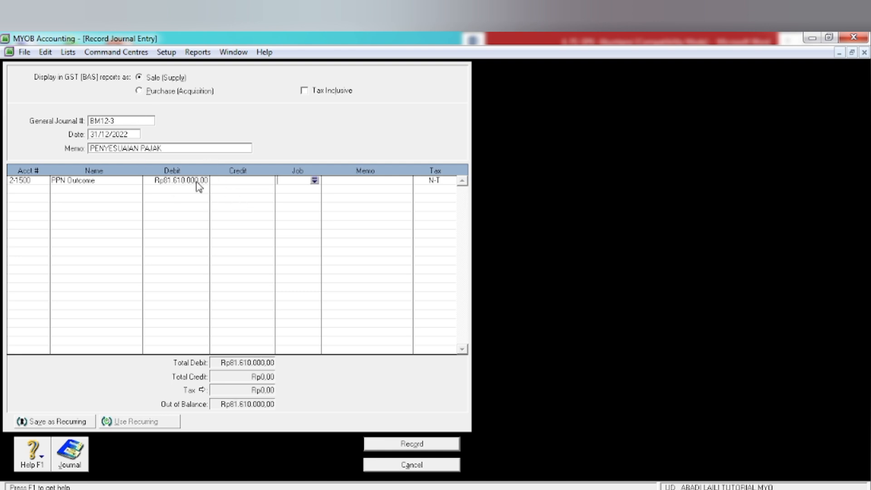
- Clear the debit on the PPN Outcome line and re-enter it as Rp81.610.000
left_click(198, 181)
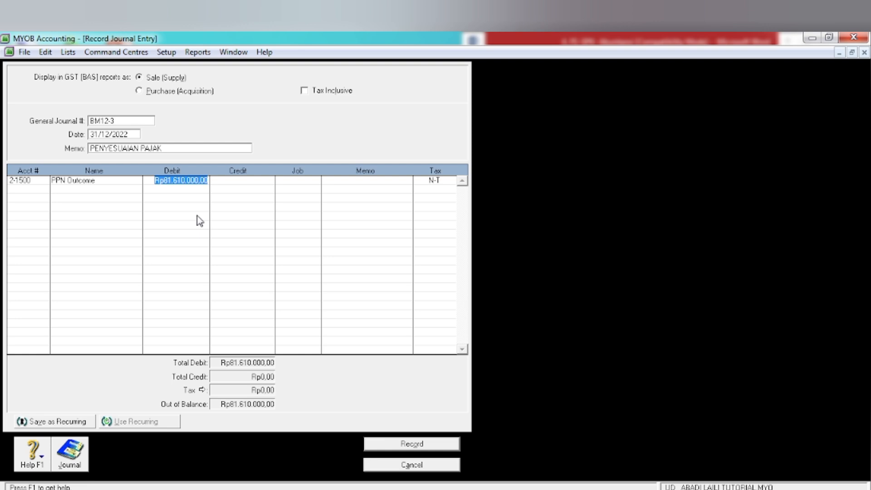
key("BackSpace")
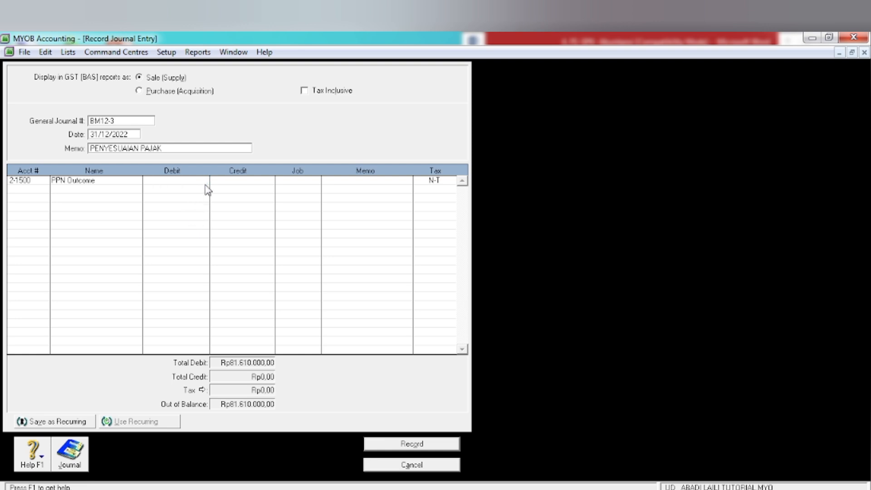
type("81.610.00")
type("0")
key("Return")
left_click(186, 177)
type("81610000")
key("Return")
- Add account 2-1600 PPN Income as the second journal line and enter Rp46.760.000 as its credit
left_click(270, 488)
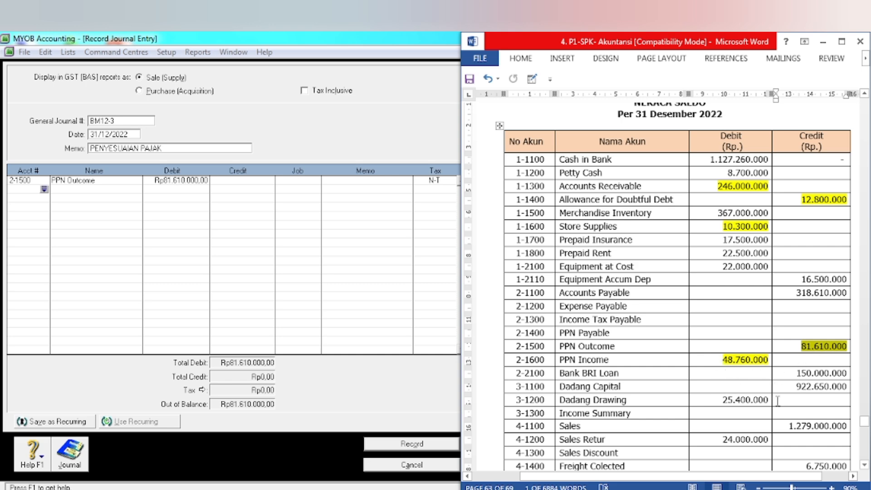
left_click(44, 189)
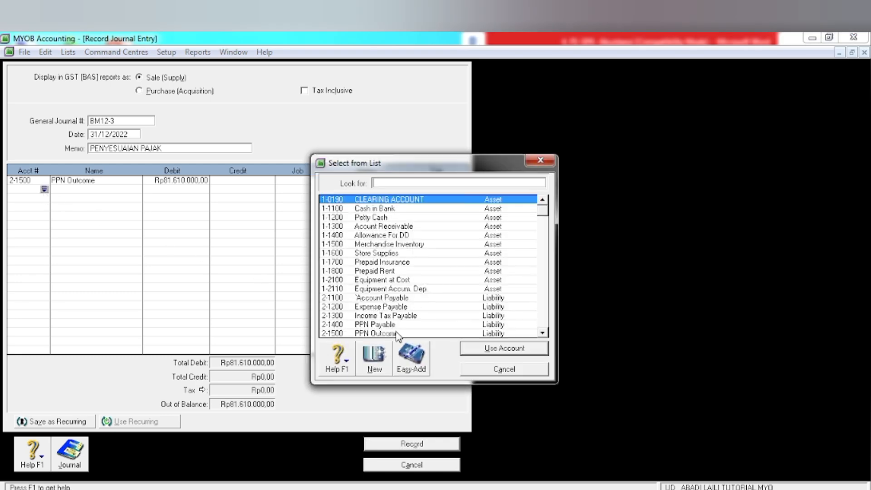
left_click(452, 308)
scroll(452, 308, "down", 2)
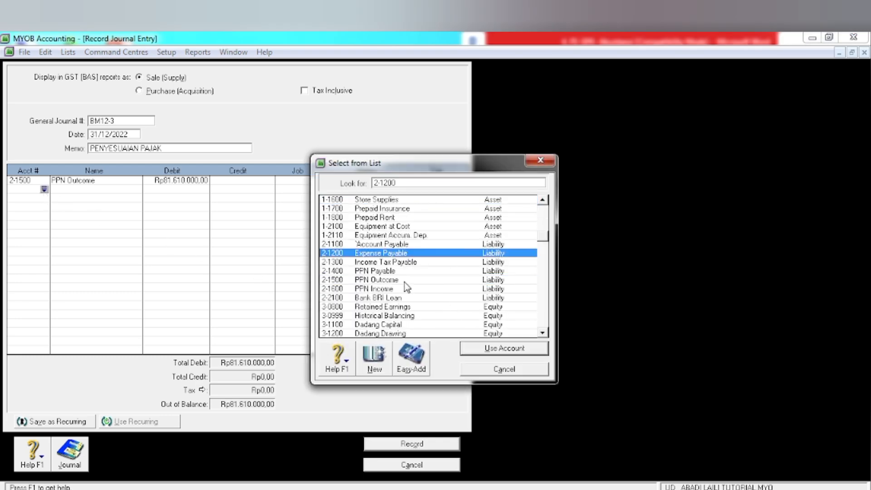
left_click(391, 288)
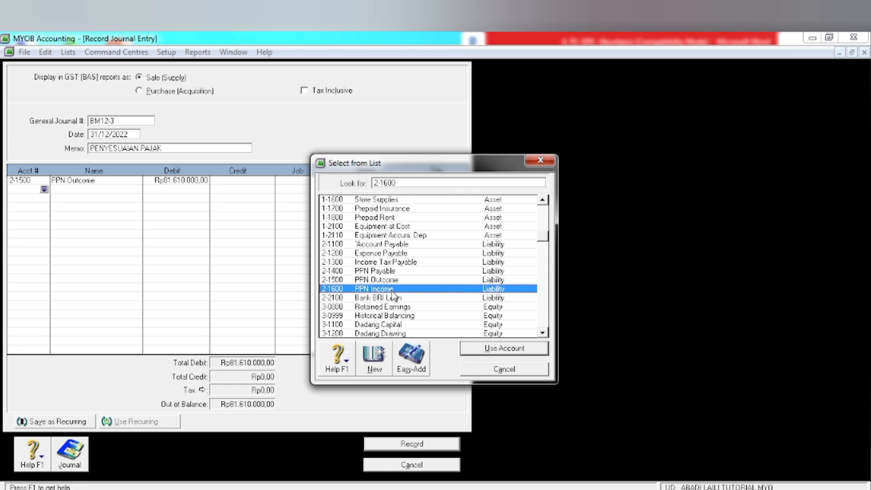
left_click(483, 355)
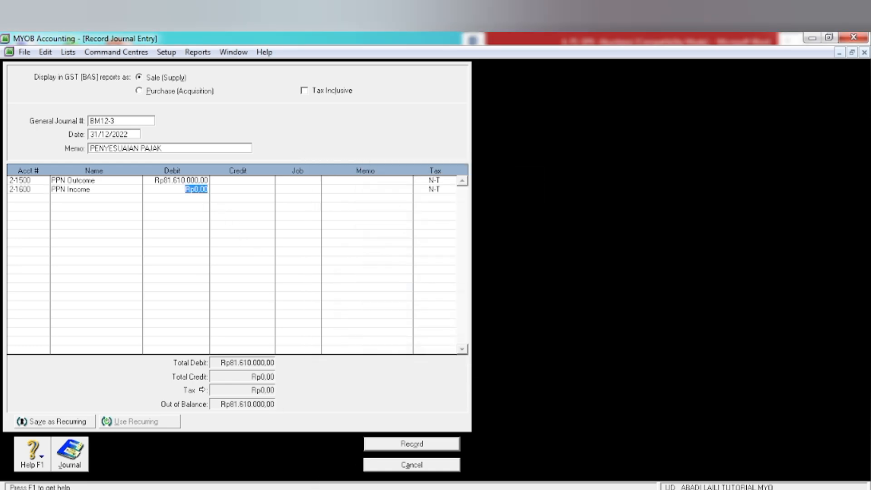
left_click(245, 489)
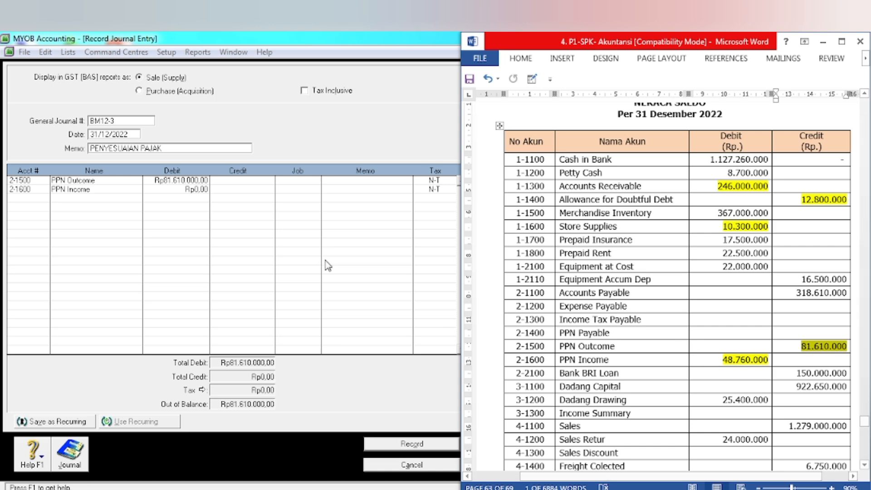
left_click(230, 189)
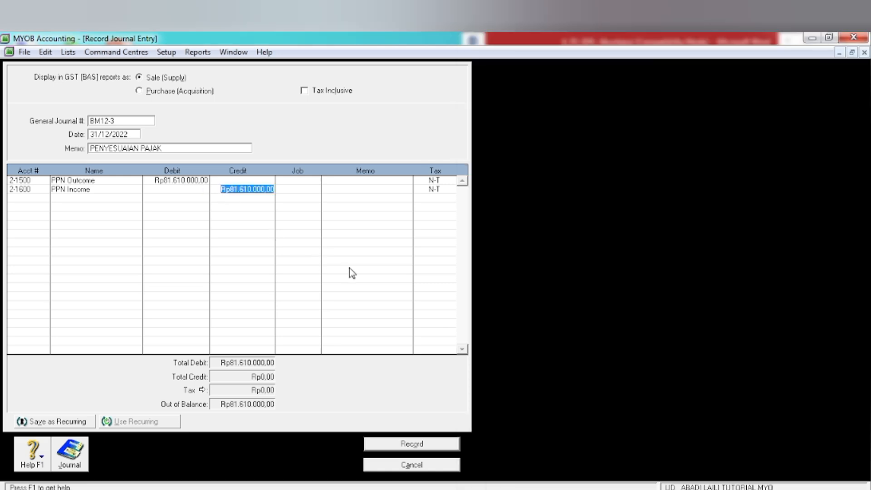
type("46.760.00")
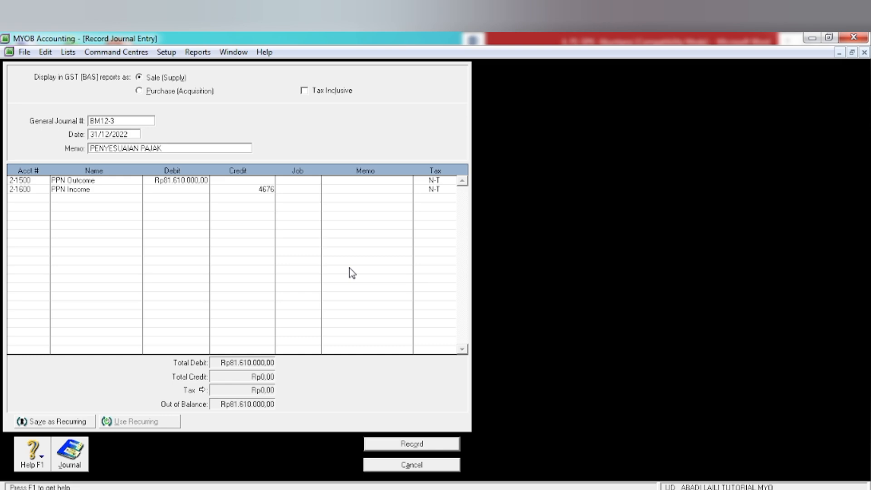
type("000")
key("Tab")
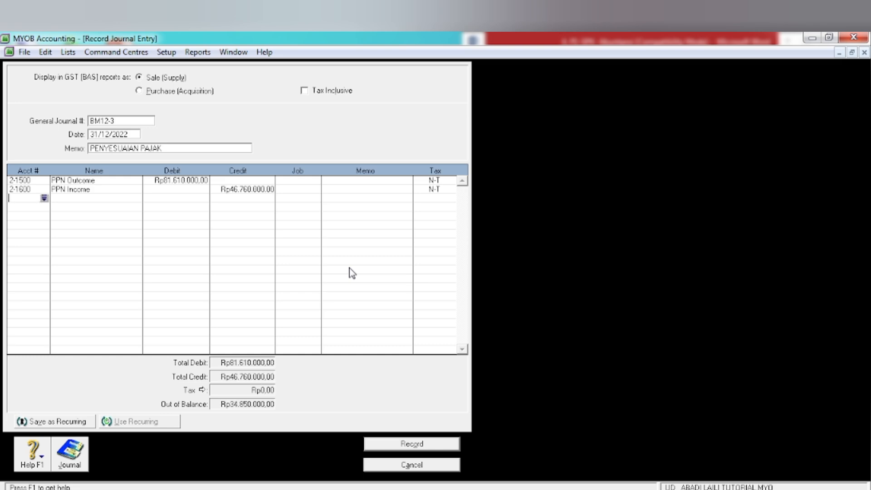
- Check the PPN Income balance in the Word trial balance and correct the journal line's credit to Rp48.760.000
left_click(233, 489)
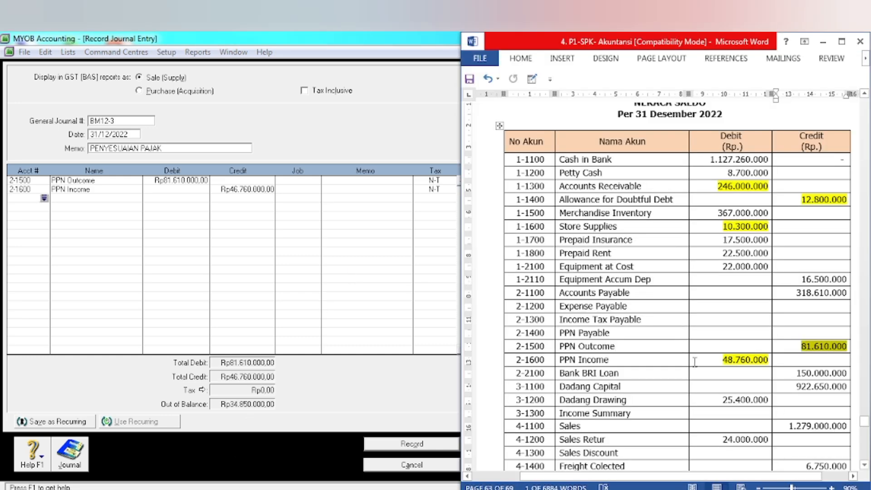
left_click(243, 191)
left_click(239, 190)
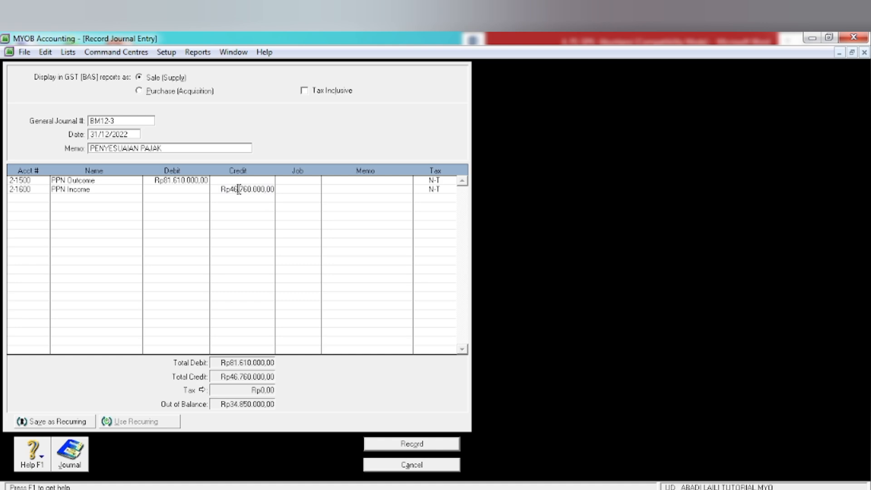
key("BackSpace")
type("8")
key("Return")
- Find item 7 of memo BM12-3 in the Word document and highlight "PPN Payable." in yellow
key("alt+Tab")
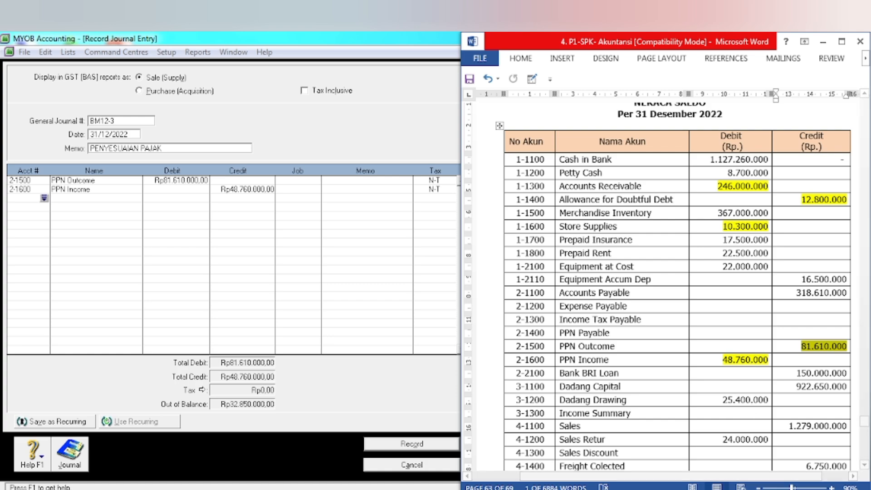
scroll(666, 406, "down", 15)
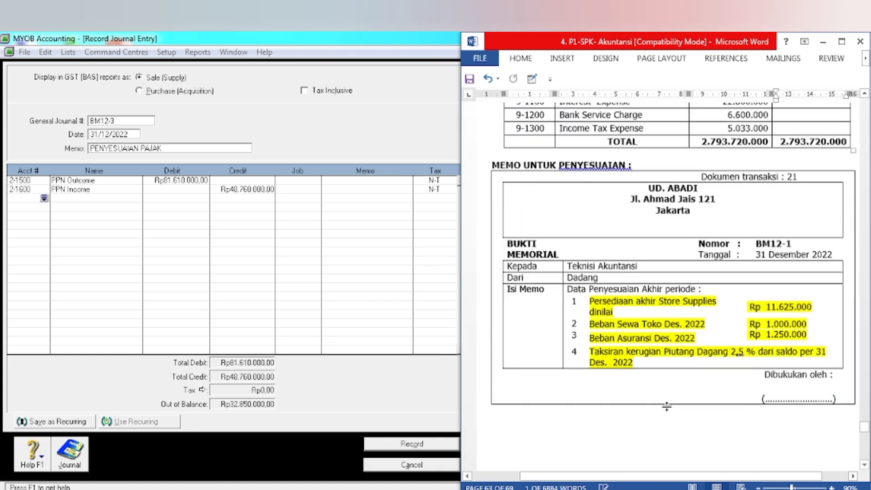
scroll(666, 406, "down", 20)
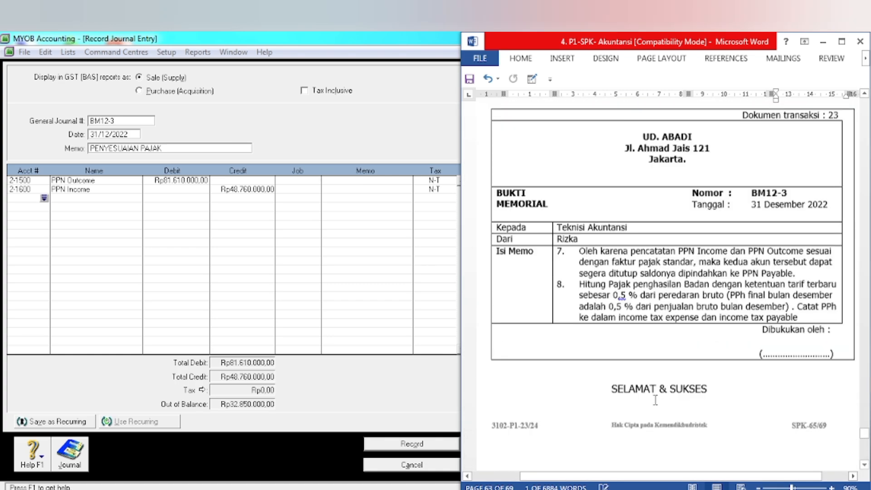
scroll(655, 400, "down", 3)
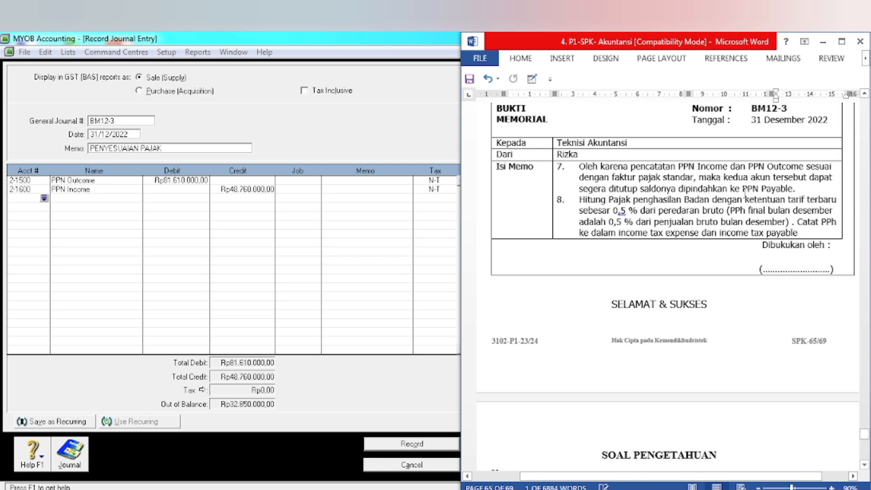
left_click_drag(742, 190, 795, 189)
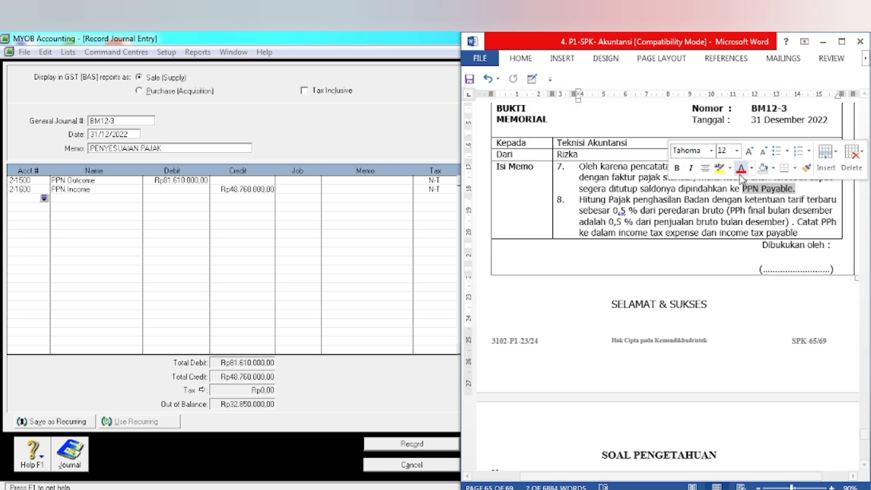
left_click(721, 175)
- Add account 2-1400 PPN Payable as the third journal line with the balancing credit of Rp32.850.000
left_click(136, 241)
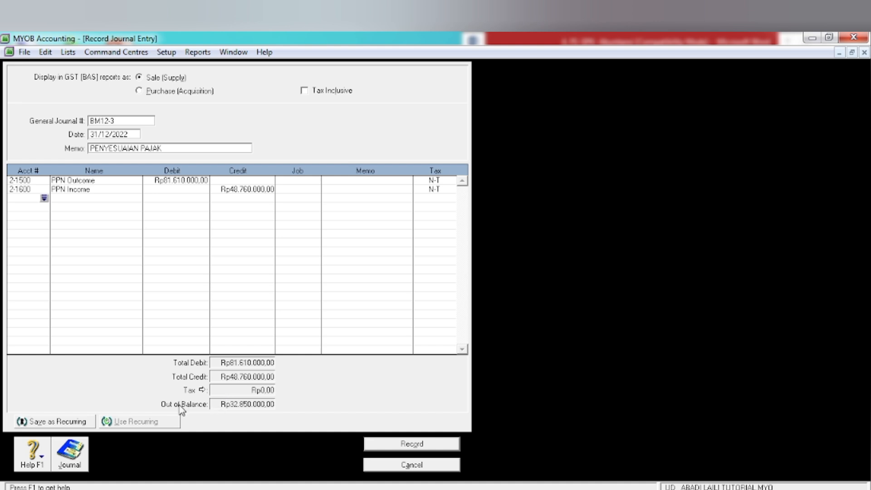
left_click(44, 198)
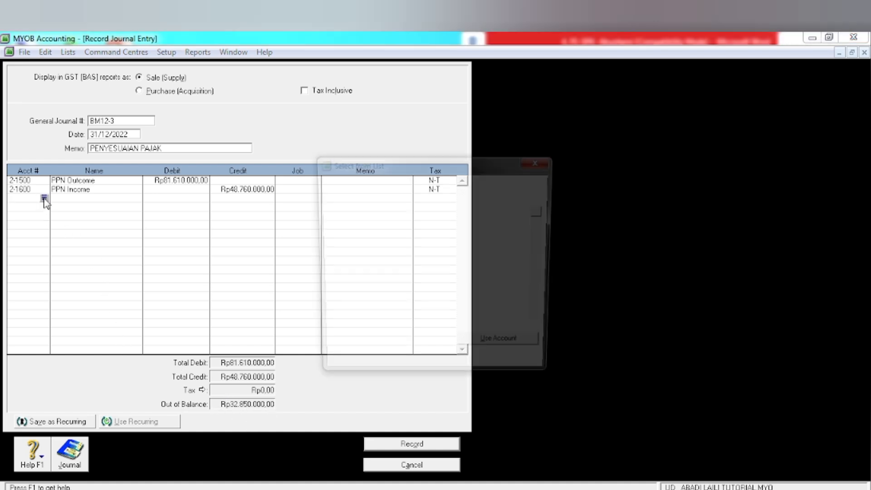
type("2-1400")
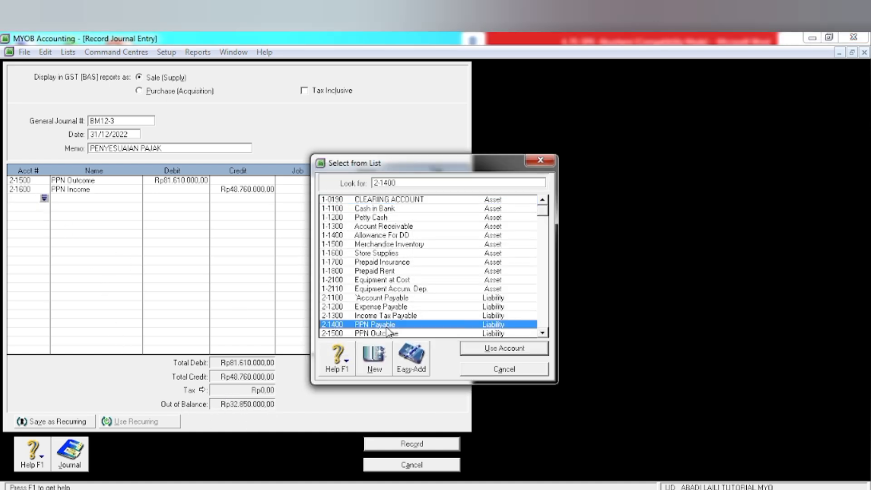
left_click(477, 350)
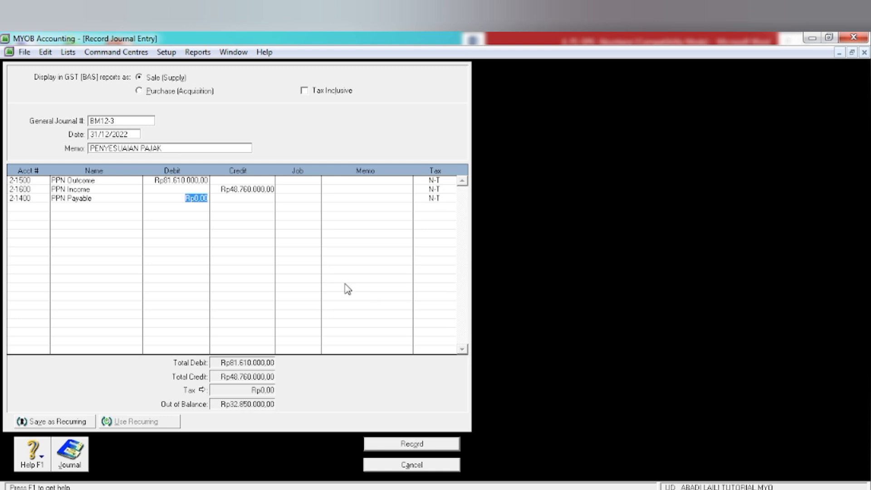
key("Tab")
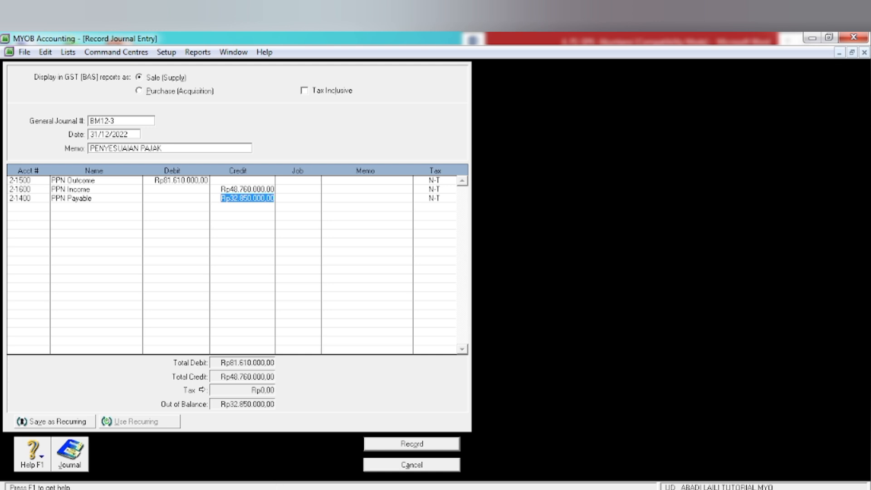
- Highlight "adalah 0,5 % dari penjualan bruto bulan desember" in yellow in item 8 of memo BM12-3 in Word
mouse_move(374, 489)
left_click(400, 489)
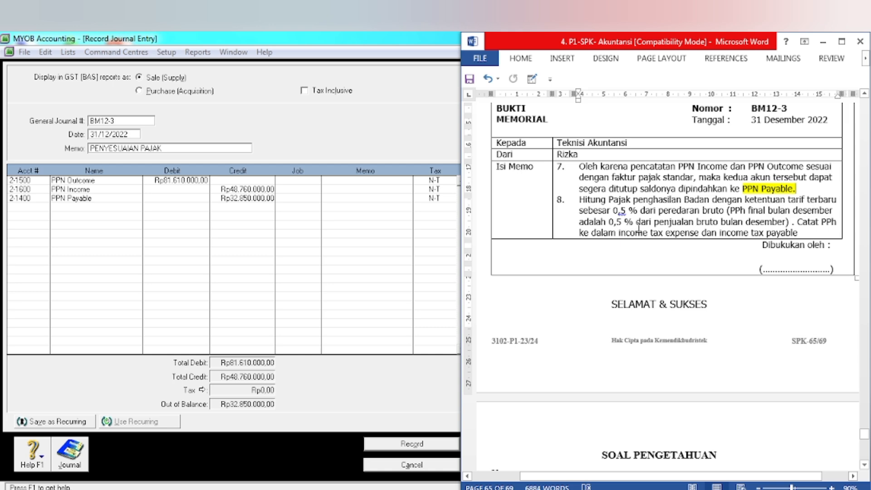
left_click_drag(606, 222, 782, 221)
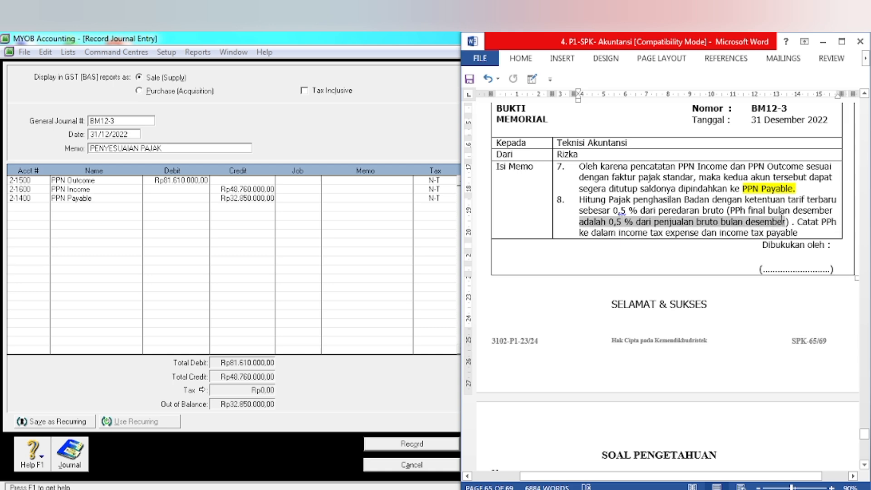
left_click(719, 199)
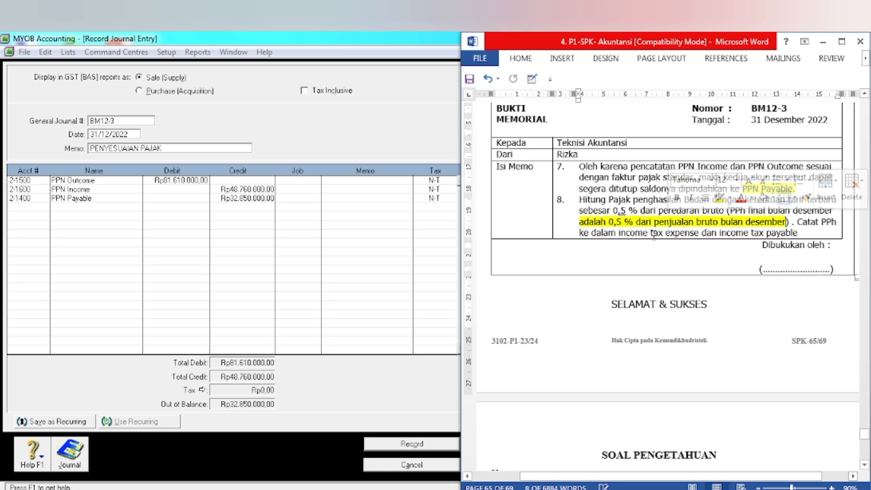
left_click(652, 234)
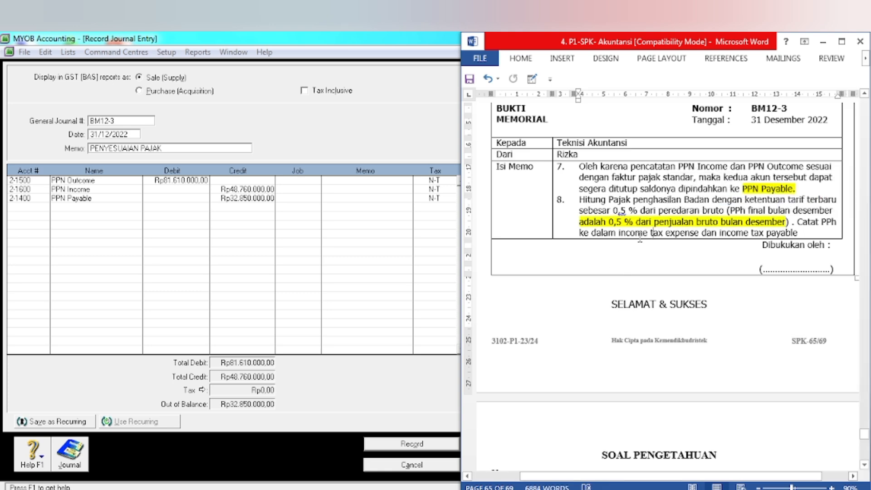
- Set the Word memo and the unfinished journal entry aside and display the December 2022 Trial Balance report in MYOB
left_click(822, 41)
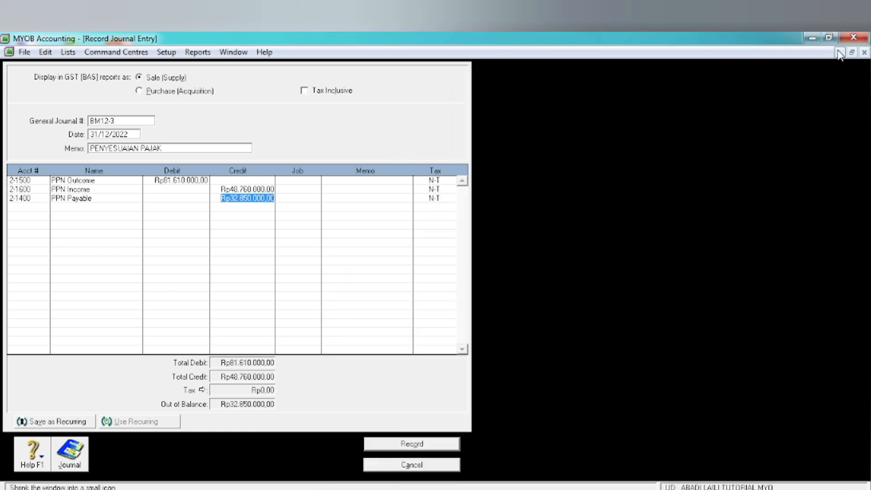
left_click(838, 53)
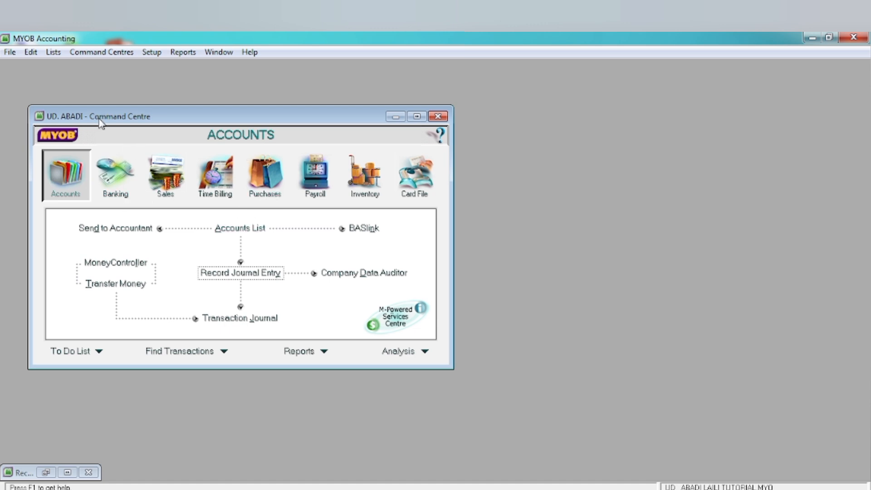
left_click(301, 356)
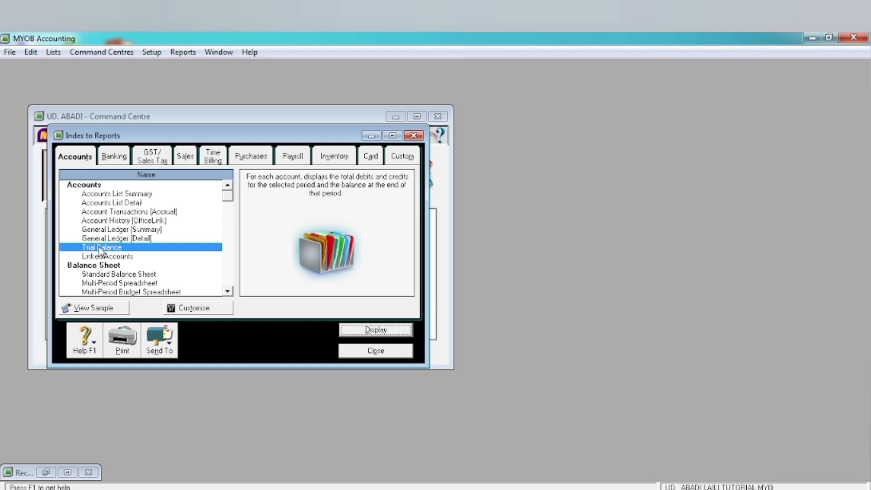
left_click(356, 334)
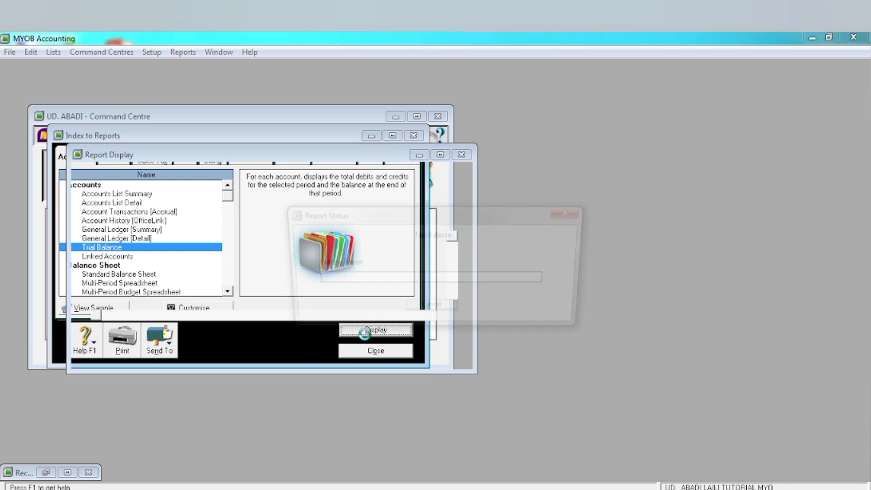
left_click(440, 155)
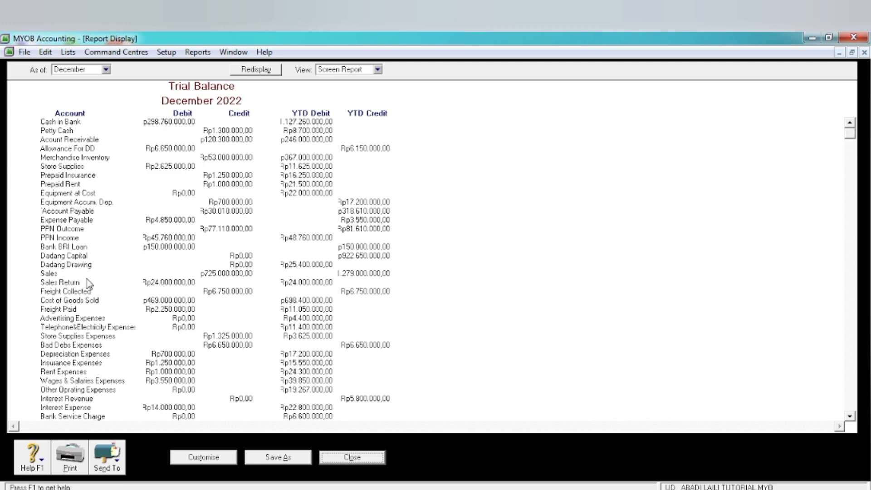
- Check the December Sales transactions behind the trial balance credit and reread item 8 of memo BM12-3 in Word
left_click(213, 274)
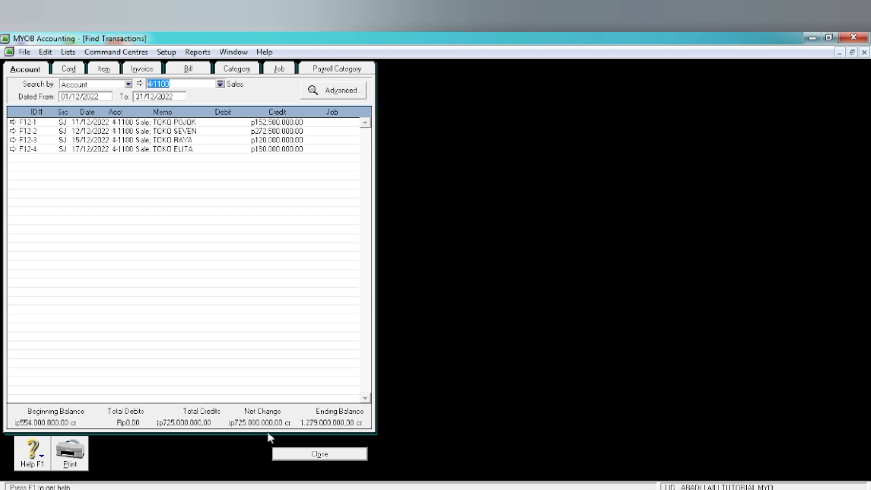
left_click(292, 453)
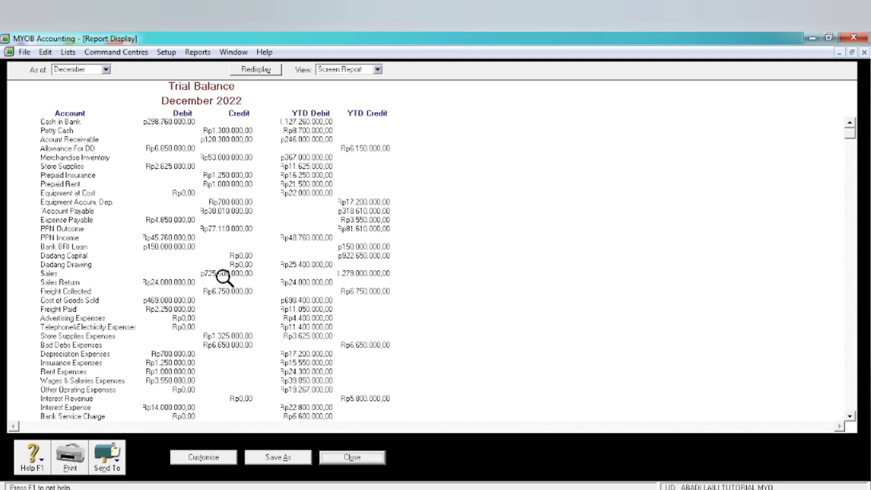
left_click(296, 489)
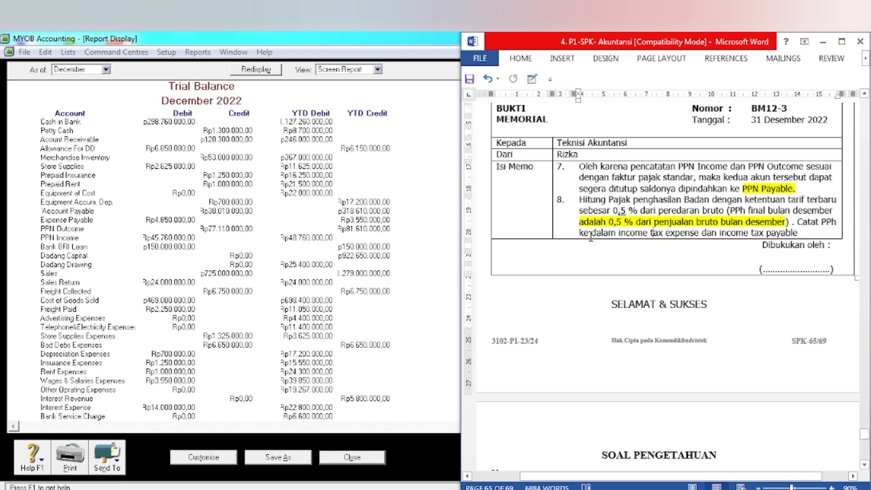
left_click(651, 232)
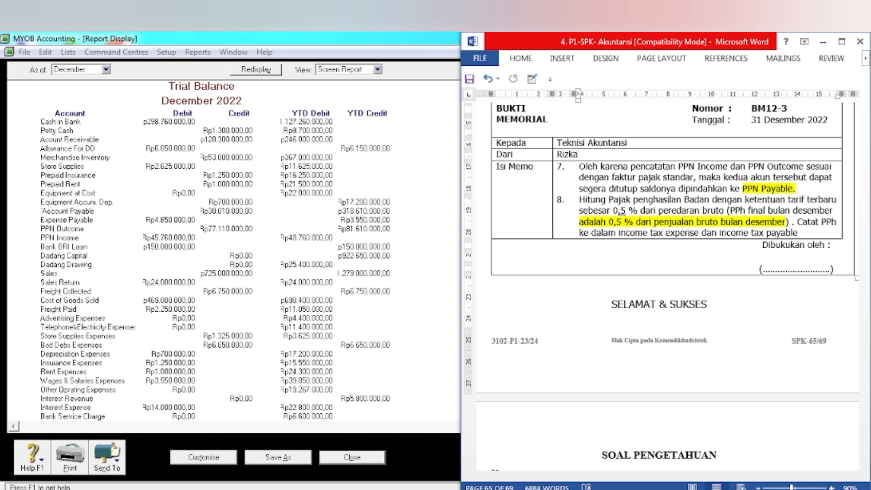
- Switch to the Excel workbook, widen column T on the AJP sheet and enter 725000000 in cell T7
left_click(373, 488)
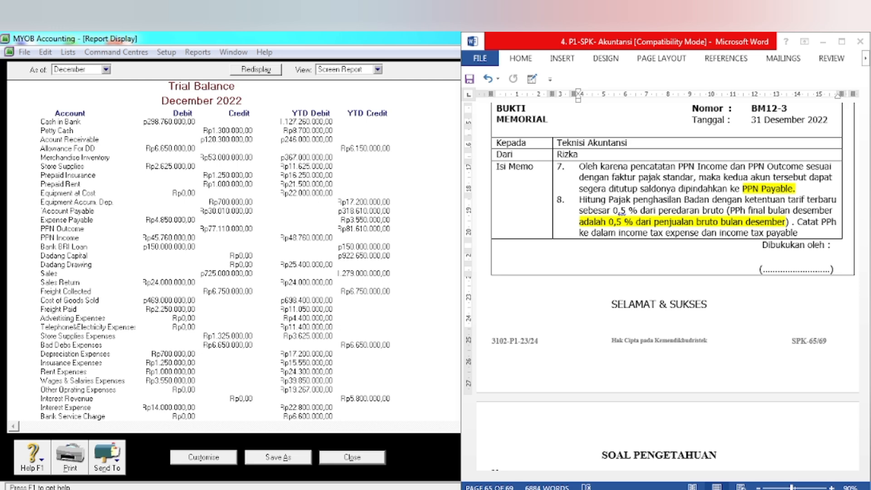
left_click(106, 307)
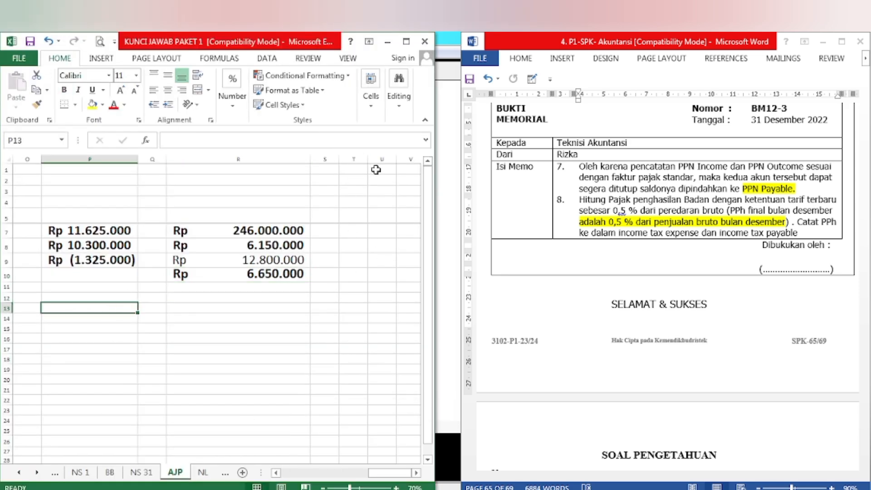
left_click_drag(367, 159, 417, 184)
left_click(415, 472)
left_click(415, 472)
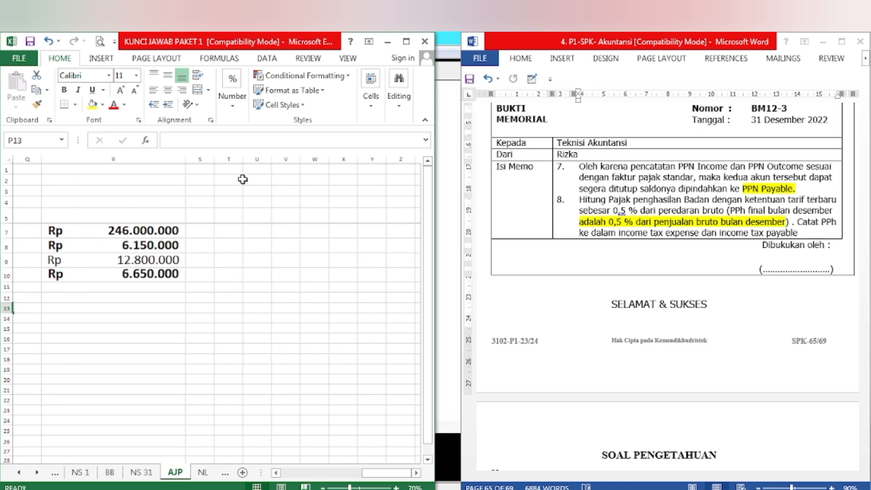
left_click(241, 169)
left_click_drag(243, 159, 341, 169)
left_click(263, 235)
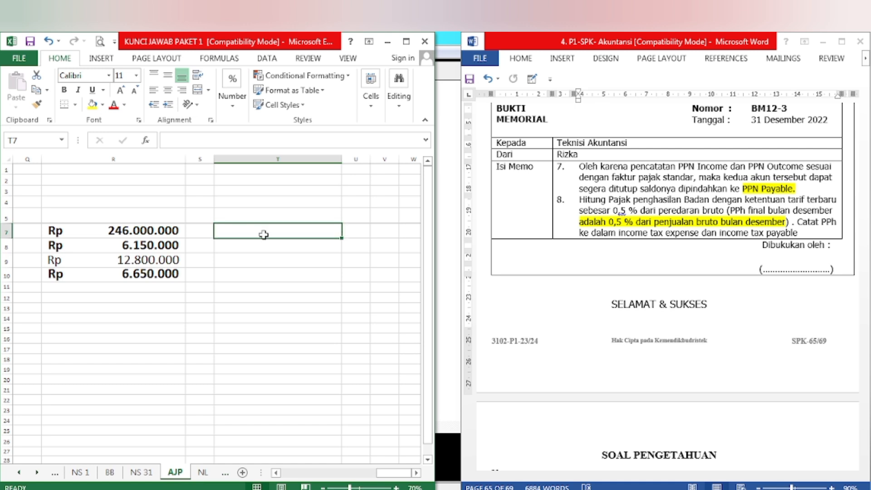
type("725000000")
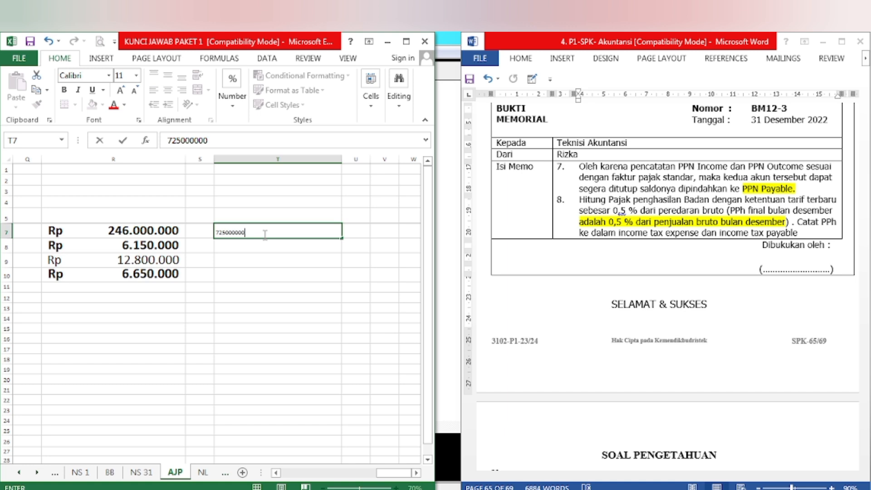
key("Return")
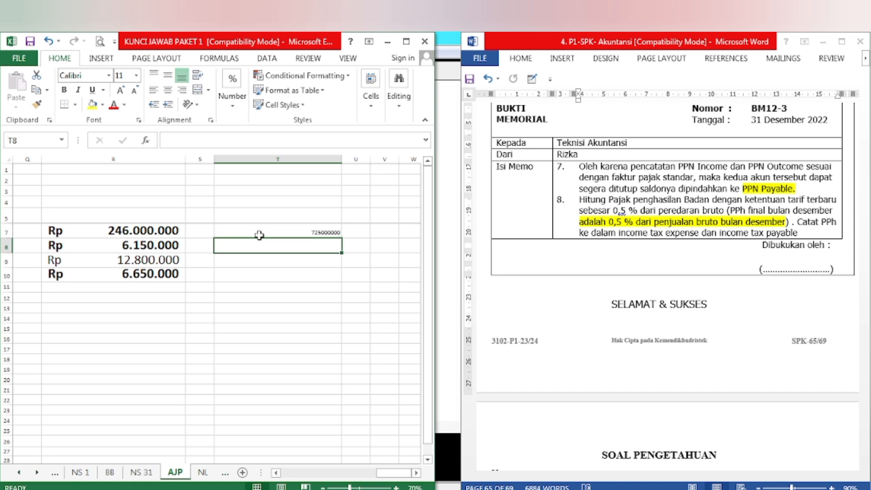
- Format cells T7:T10 at font size 22 with the Rp accounting number format and make T7 bold
left_click_drag(259, 235, 255, 272)
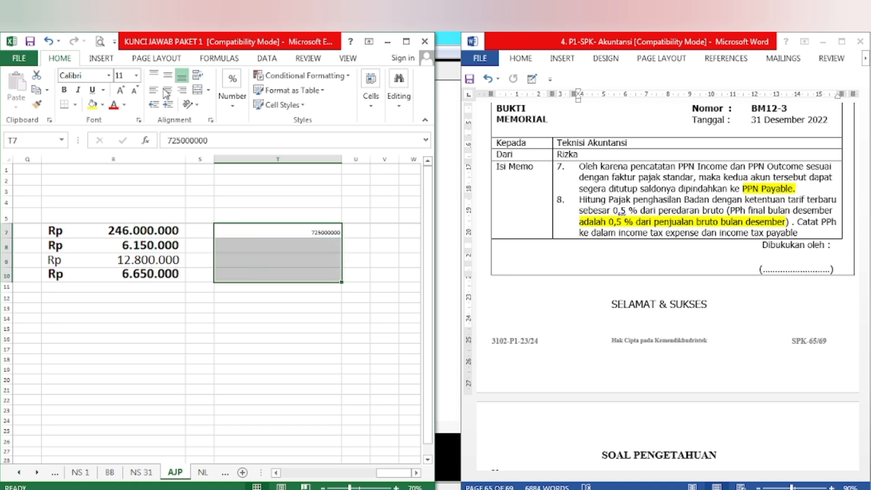
left_click(136, 75)
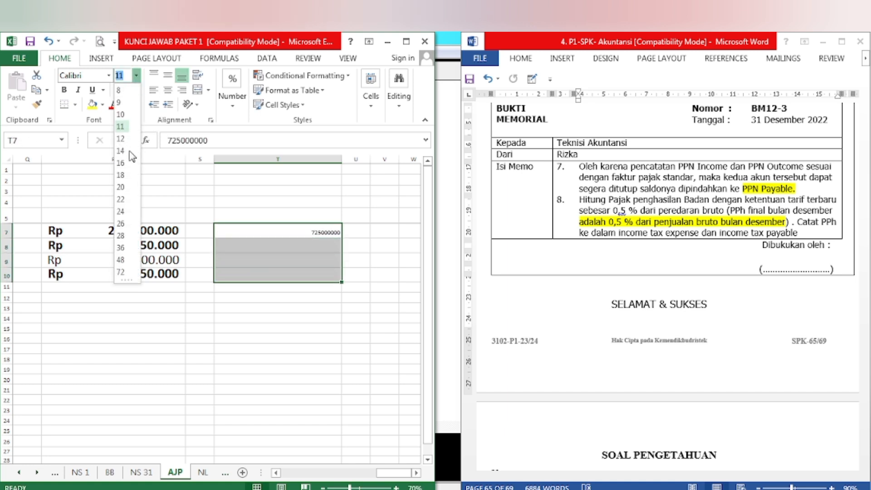
left_click(121, 200)
left_click(379, 107)
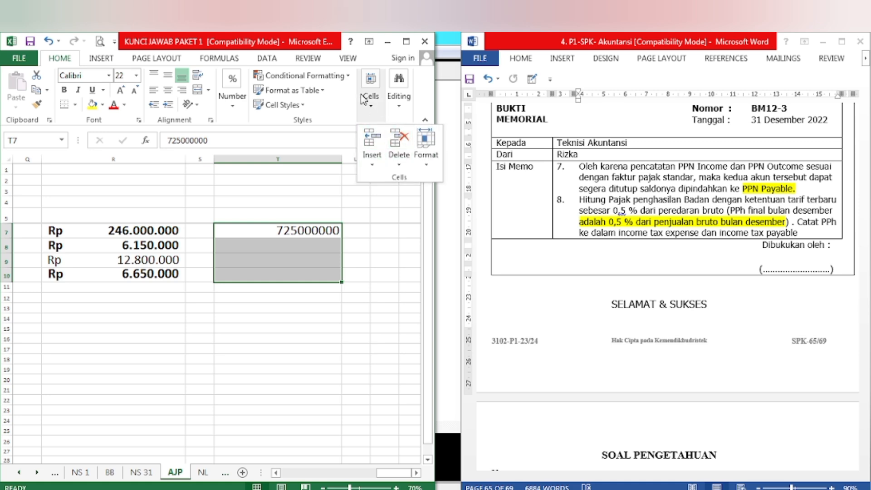
left_click(232, 105)
left_click(232, 106)
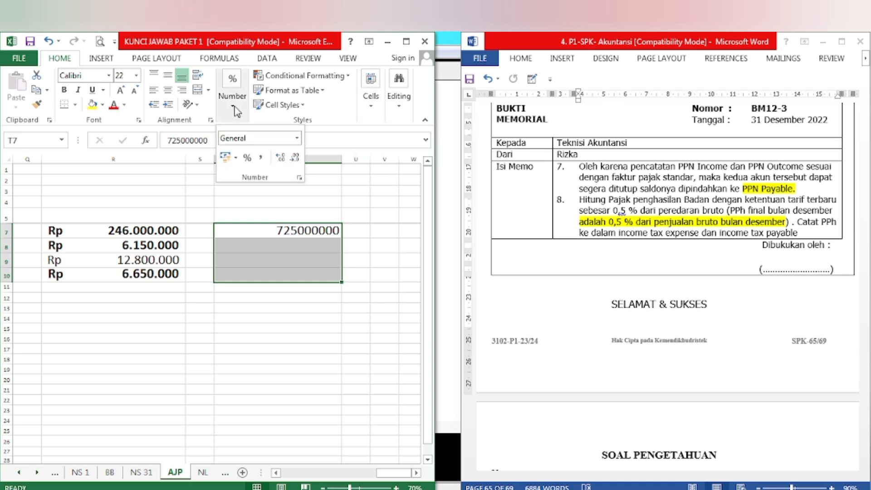
left_click(225, 157)
left_click(268, 252)
left_click(267, 233)
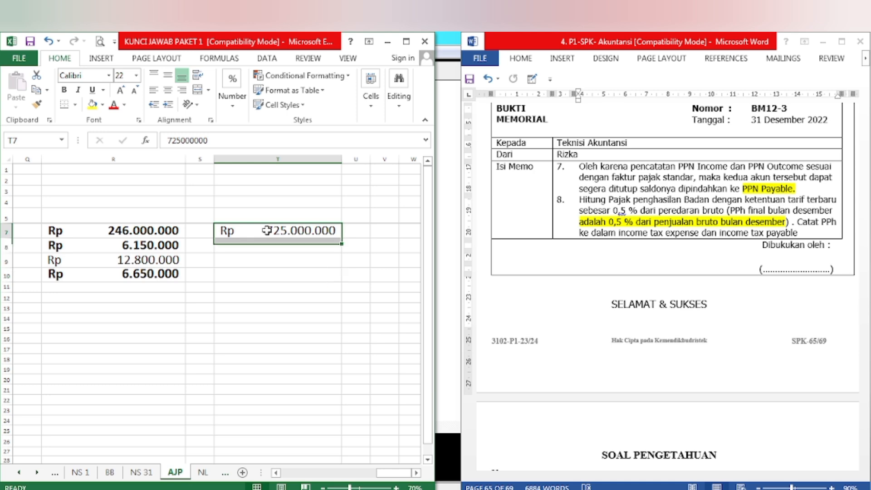
key("ctrl+b")
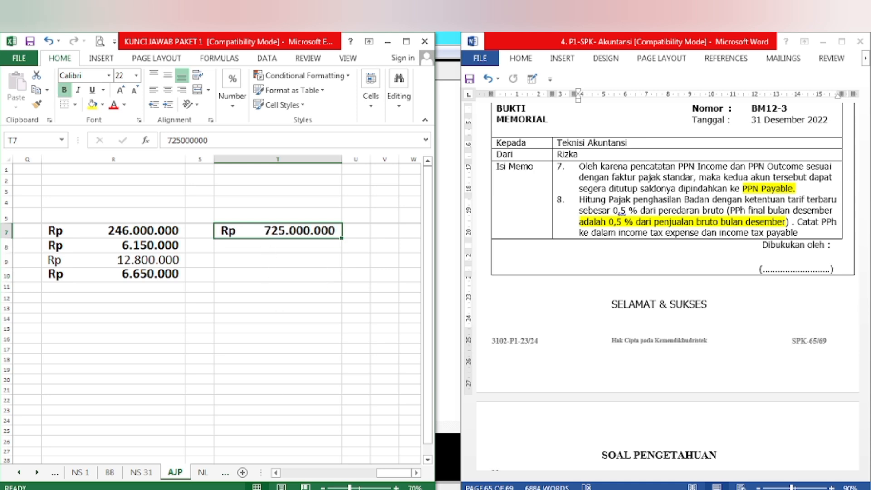
left_click(453, 369)
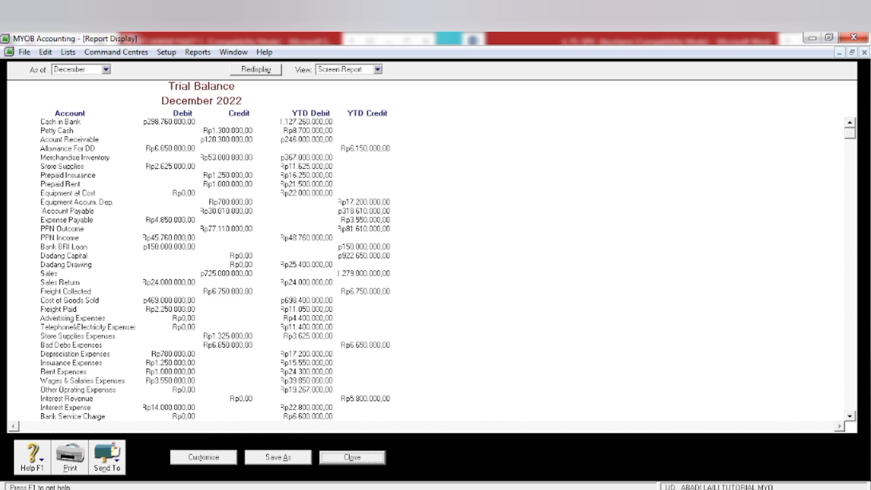
left_click(352, 457)
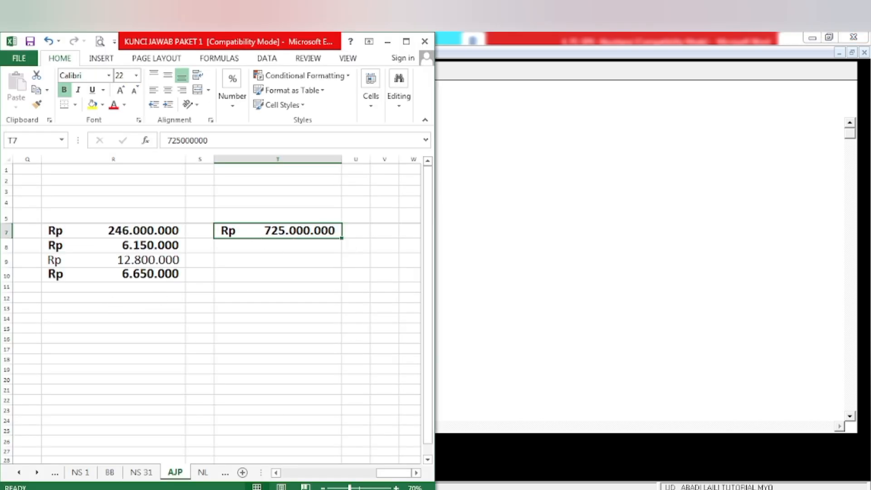
key("alt+Tab")
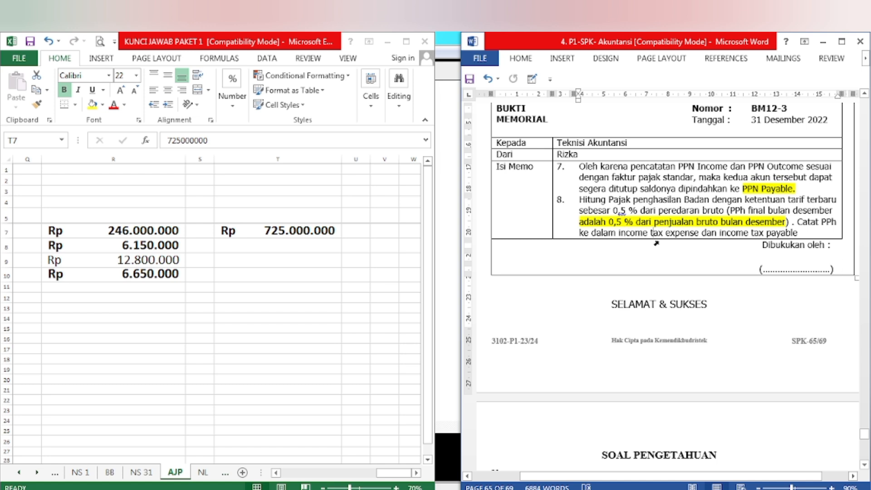
key("alt+Tab")
- Calculate the income tax in cell T8 with the formula =0,5%*T7 and make the cell bold
left_click(284, 245)
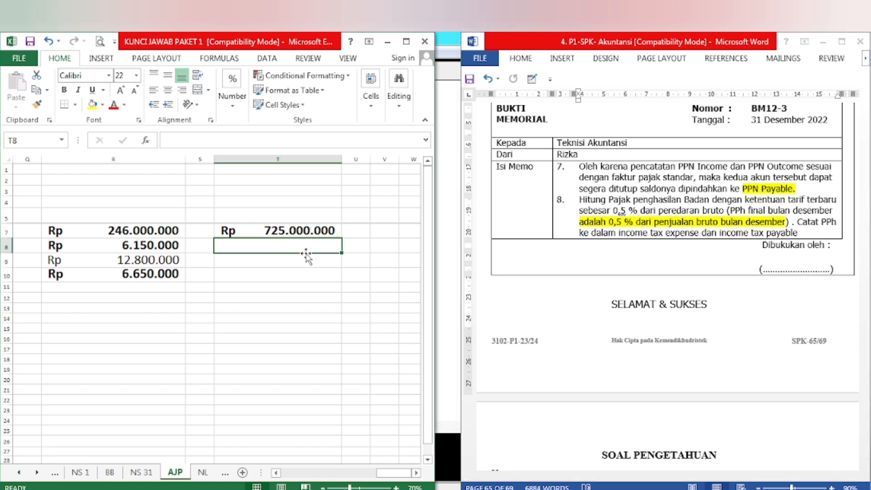
type("=")
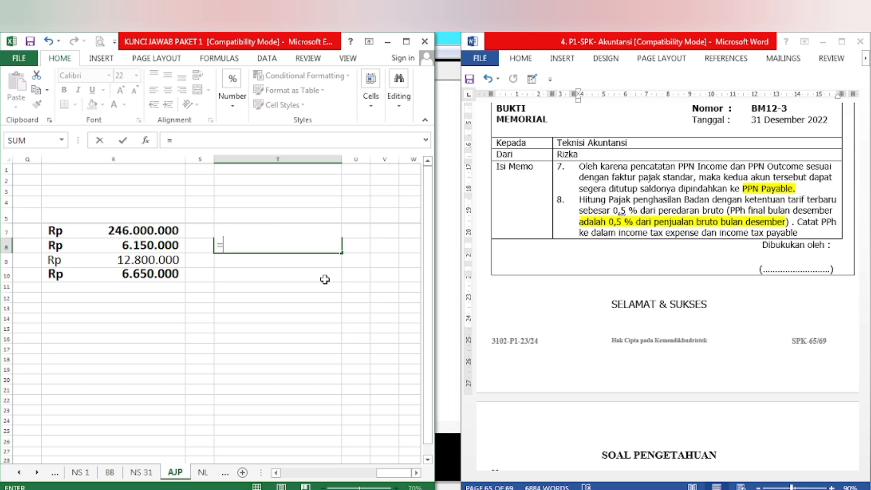
type("0,5%")
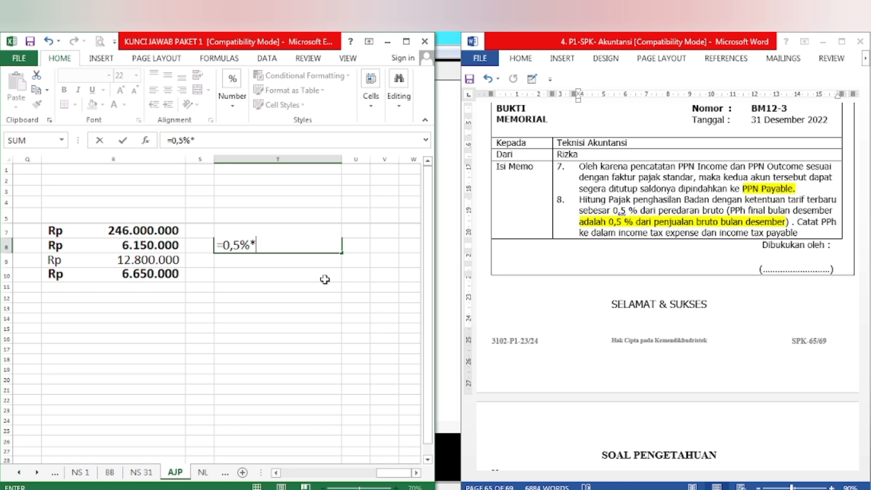
type("*")
key("Up")
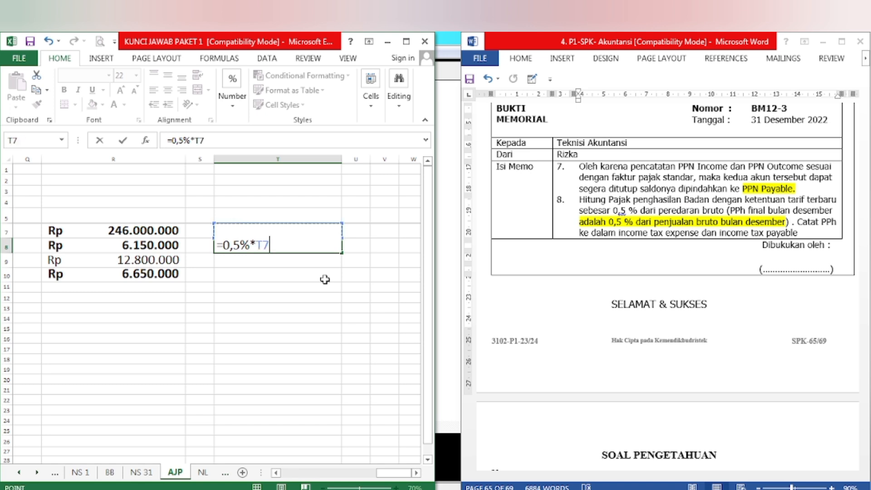
key("Return")
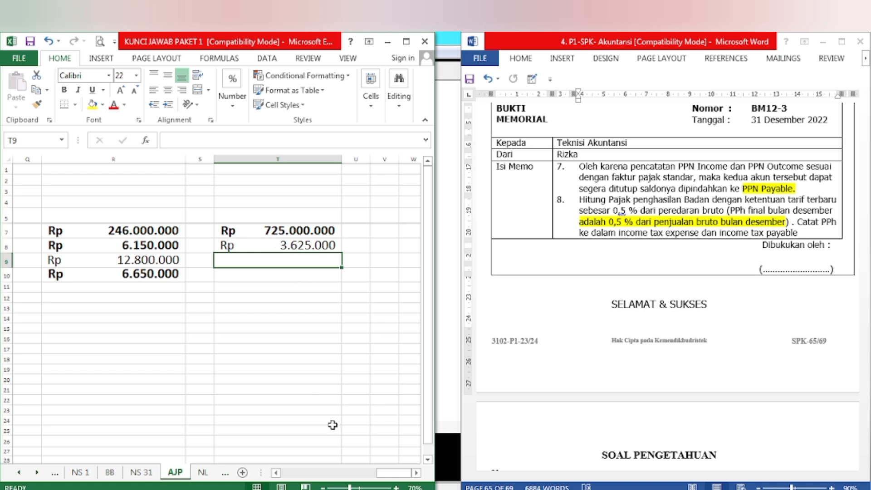
key("Up")
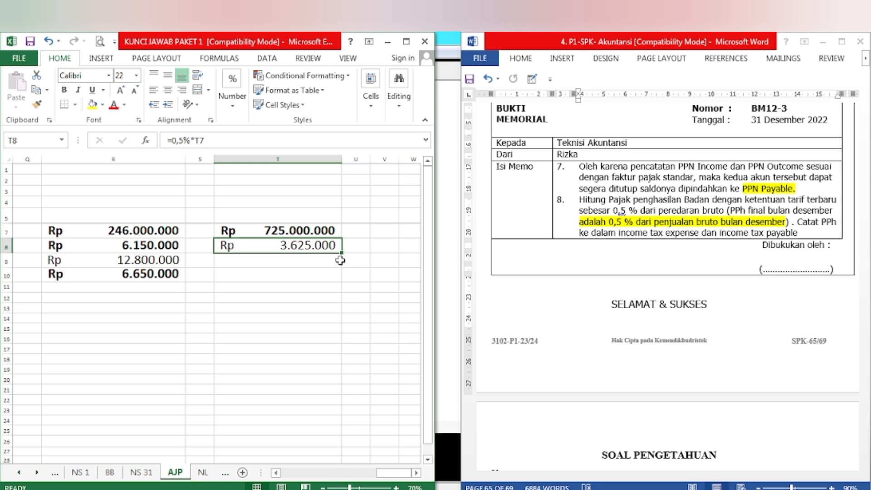
key("ctrl+b")
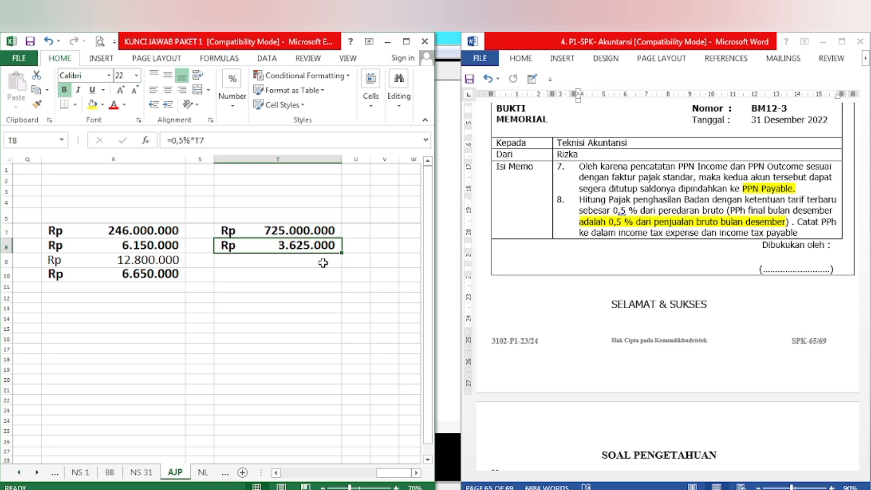
- Switch back to MYOB, close the Trial Balance report and its report index, and reopen the unfinished BM12-3 journal entry
left_click(385, 43)
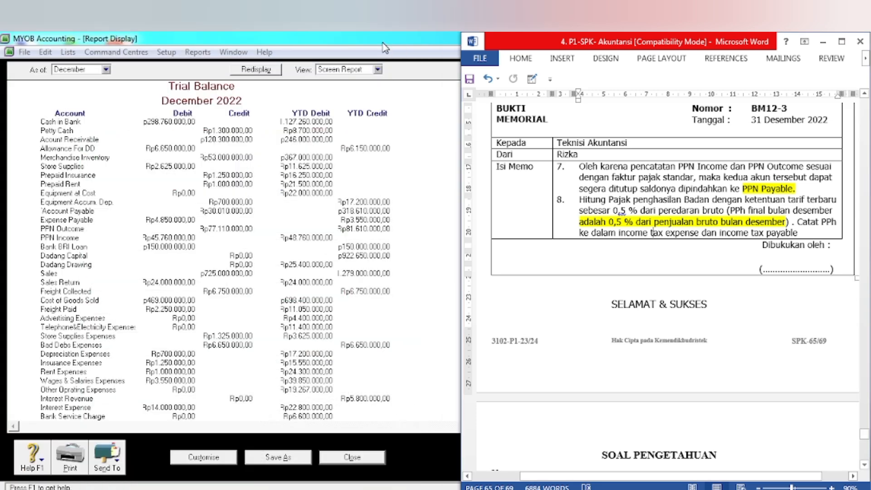
left_click(405, 74)
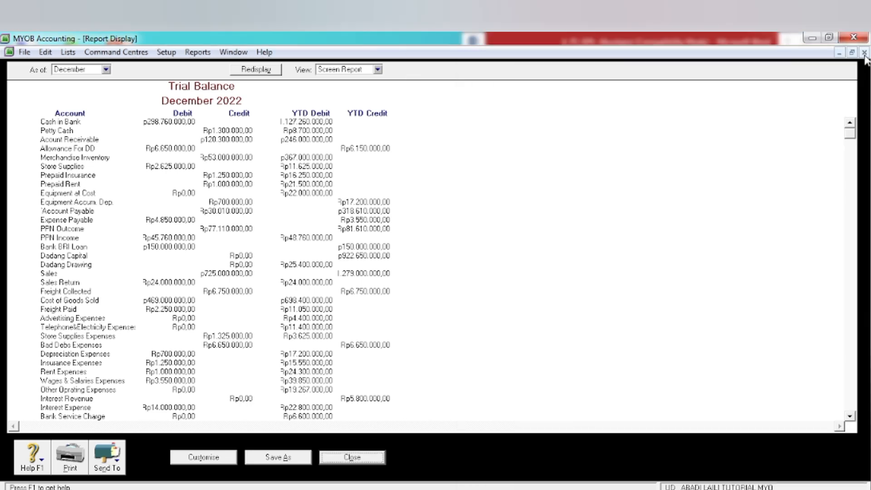
left_click(355, 457)
left_click(337, 462)
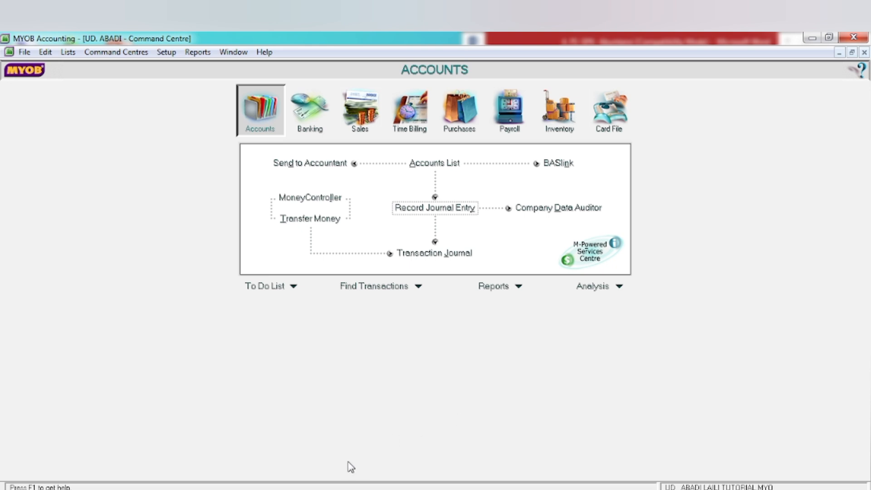
left_click(442, 214)
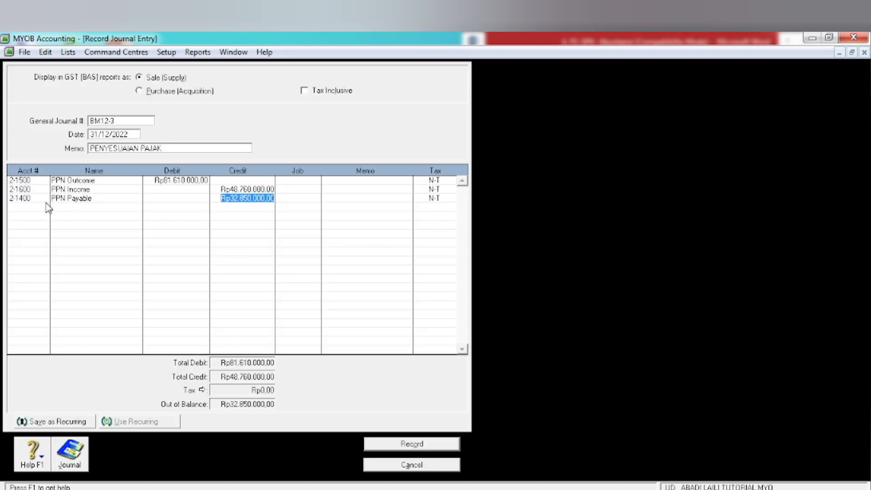
- Check item 8 of memo BM12-3 in Word and add account 9-1300 Income Tax Expense as the fourth line of the MYOB journal entry
left_click(28, 207)
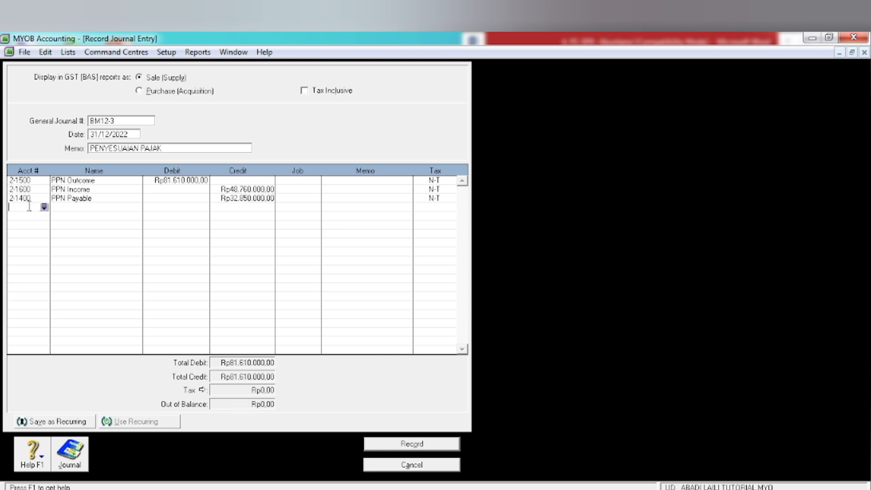
left_click(44, 207)
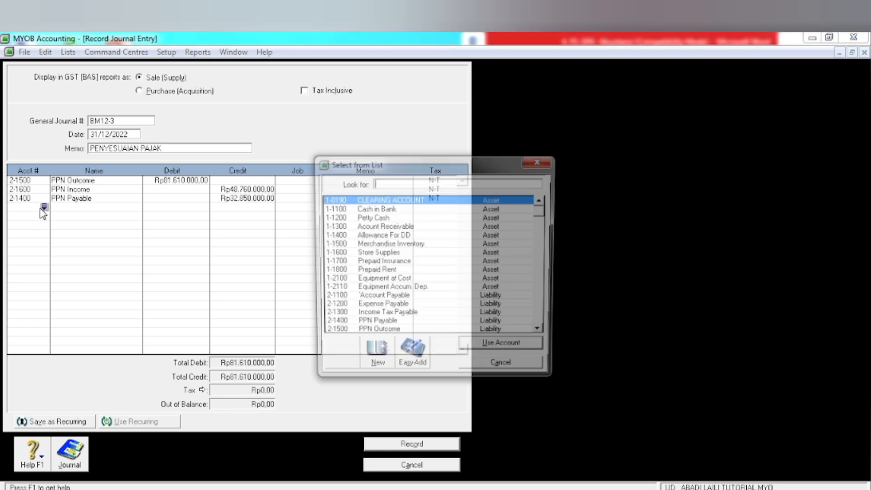
left_click(636, 242)
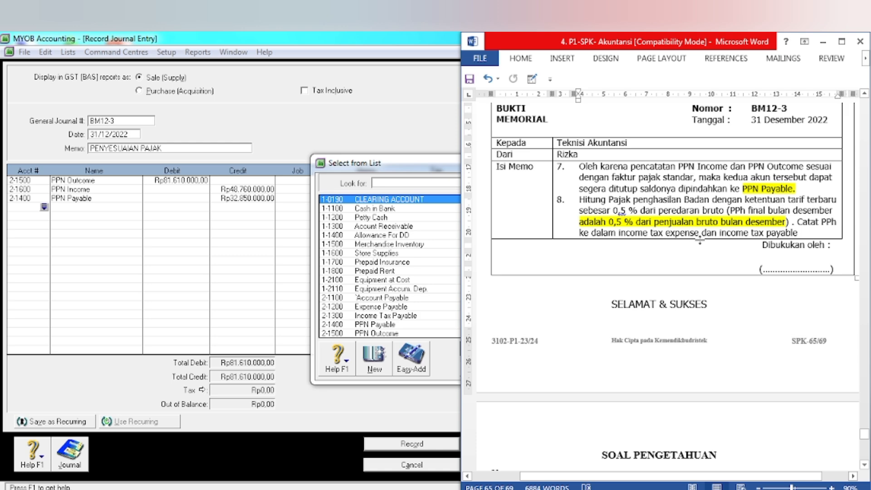
left_click(192, 247)
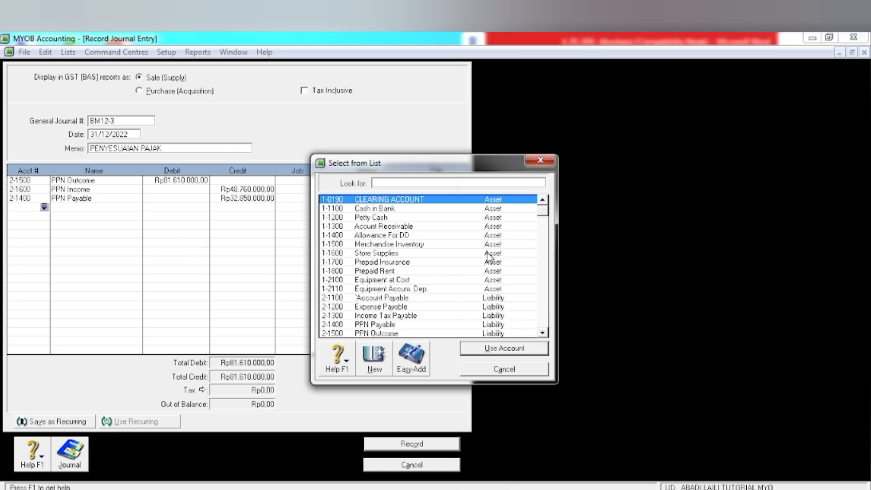
type("6")
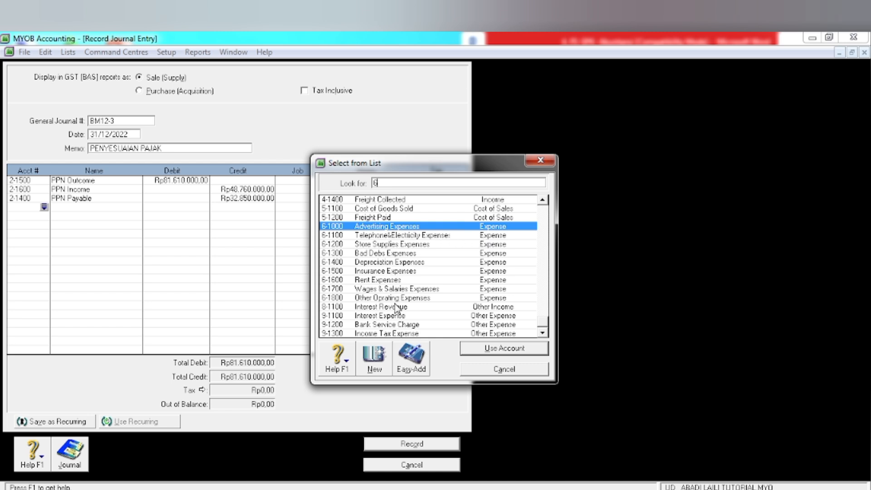
left_click(376, 334)
left_click(464, 348)
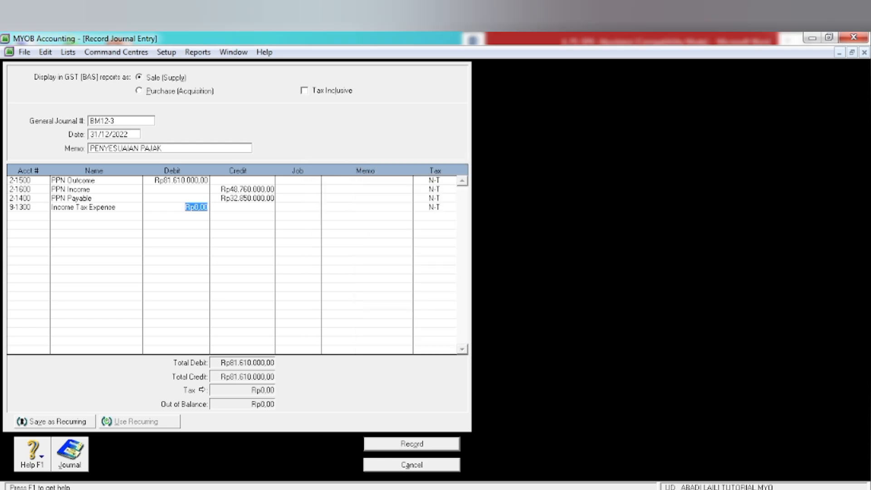
- Look up the calculated income tax in the Excel workbook and enter 3.625.000 as the debit for Income Tax Expense in MYOB
key("alt+Tab")
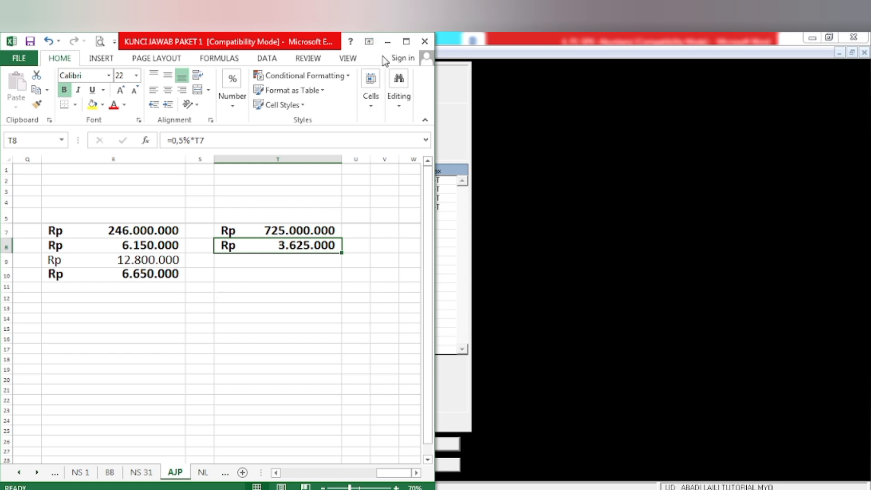
left_click(387, 41)
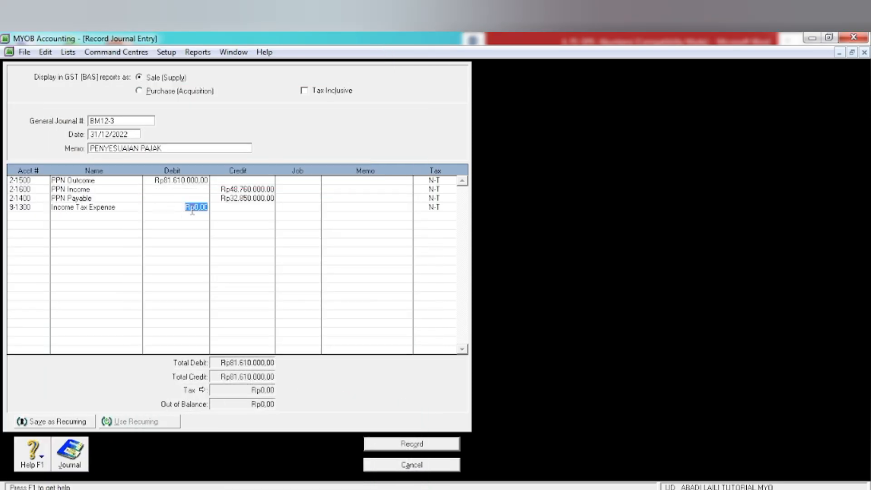
type("3.6")
type("25.000")
key("Tab")
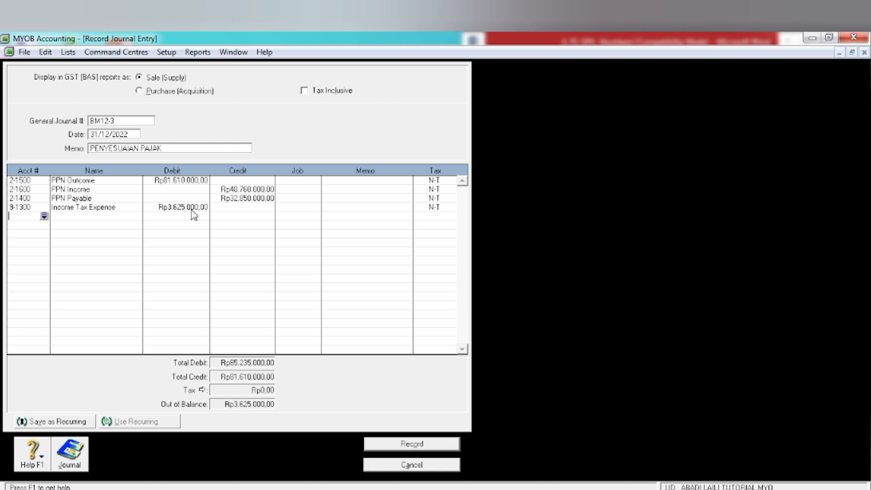
- Add account 2-1300 Income Tax Payable as the fifth journal line with a credit of Rp3.625.000,00
key("Return")
key("Down")
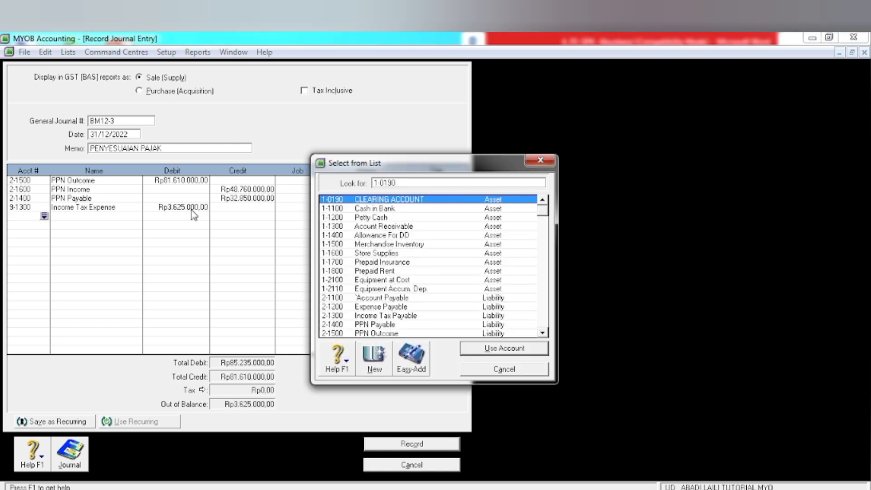
left_click(388, 316)
left_click(505, 350)
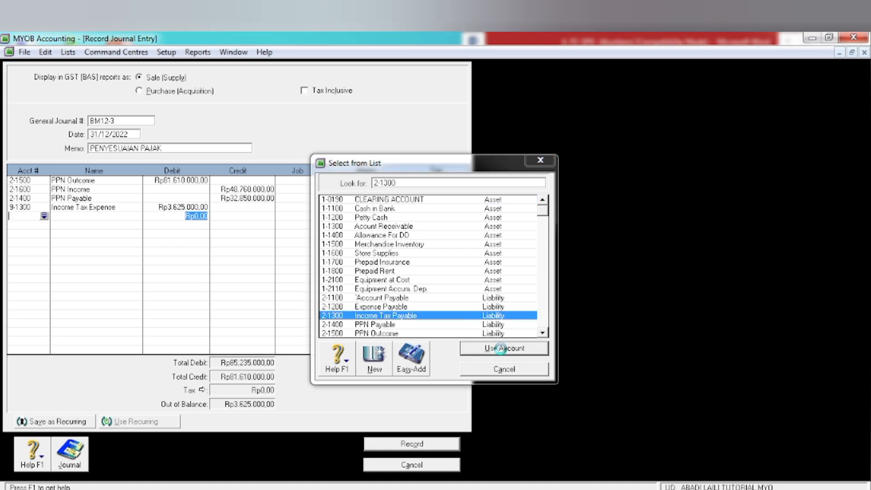
key("Tab")
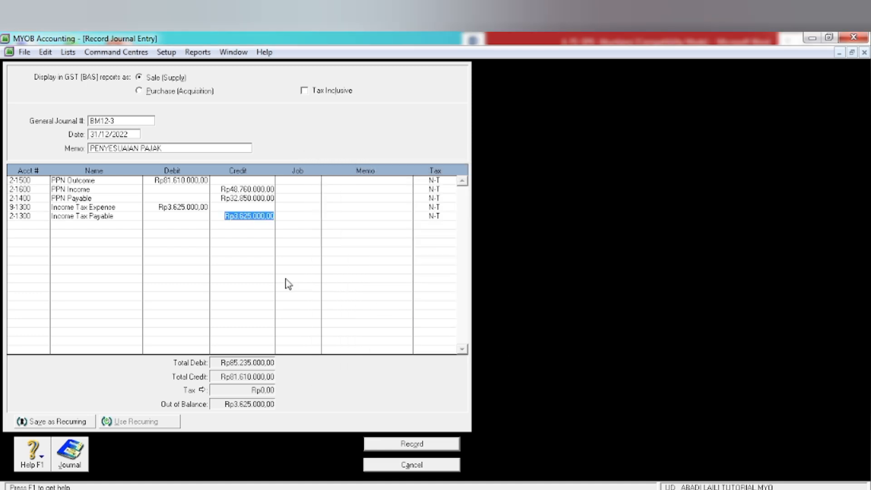
key("Tab")
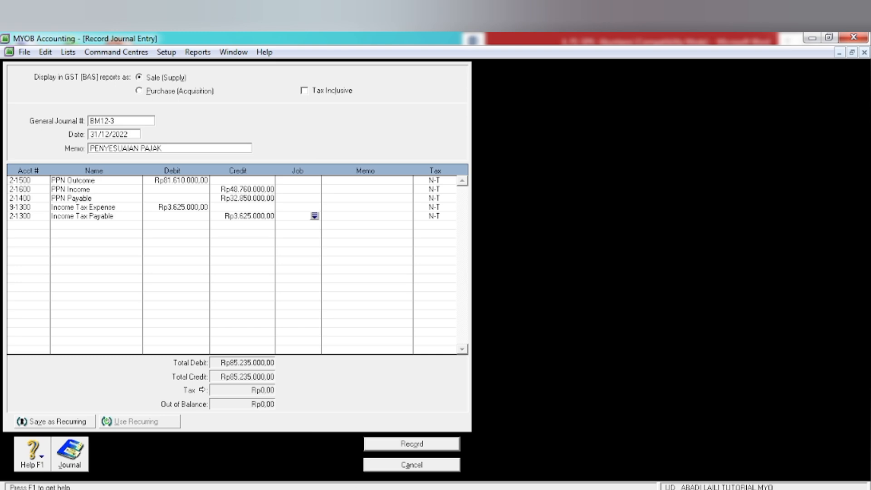
- Check the entry against the Excel tax calculation and memo BM12-3 in Word, and record the PENYESUAIAN PAJAK journal entry in MYOB
left_click(352, 488)
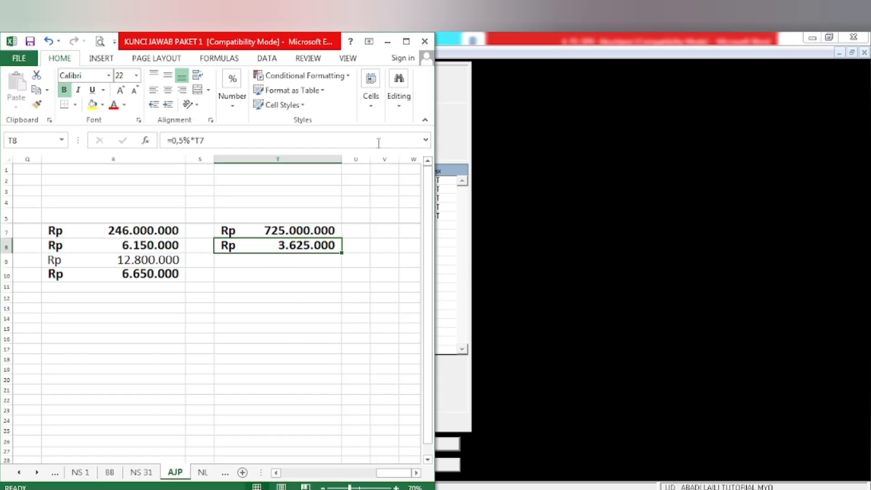
left_click(388, 42)
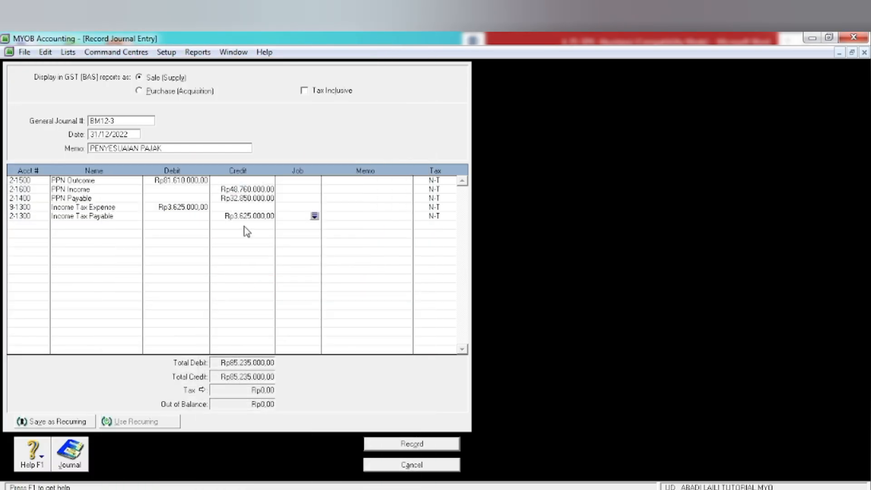
left_click(377, 489)
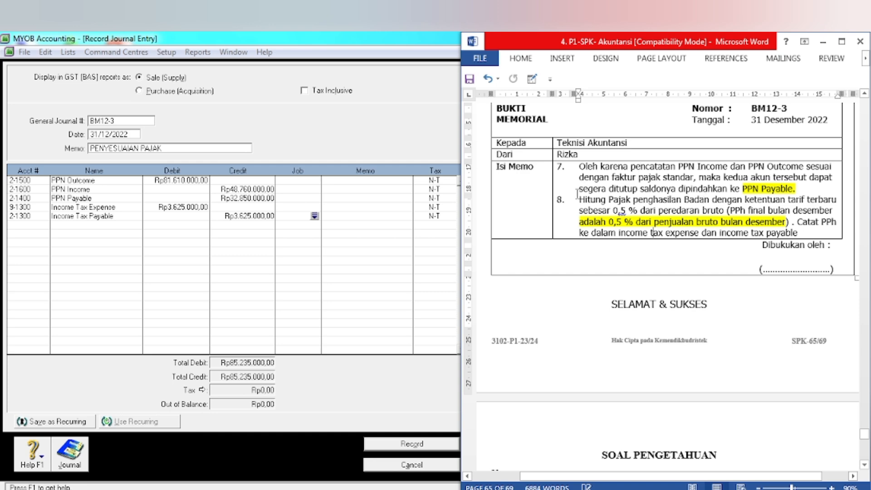
scroll(577, 194, "up", 1)
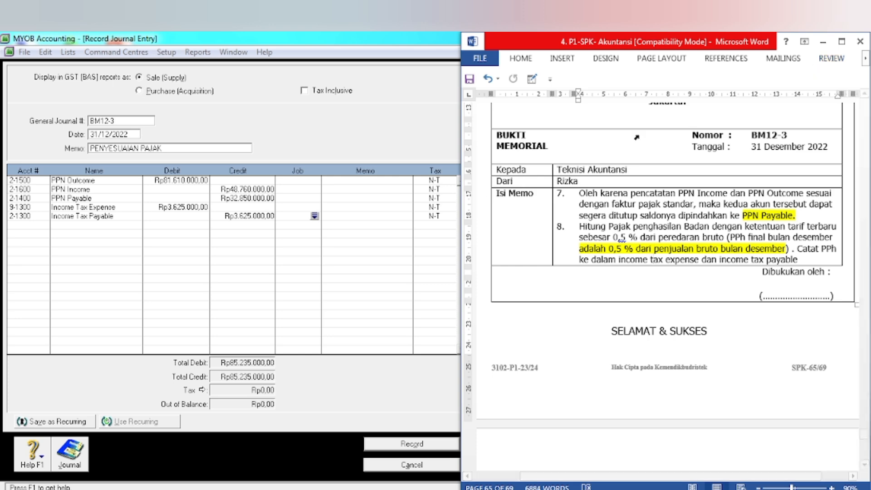
left_click(823, 41)
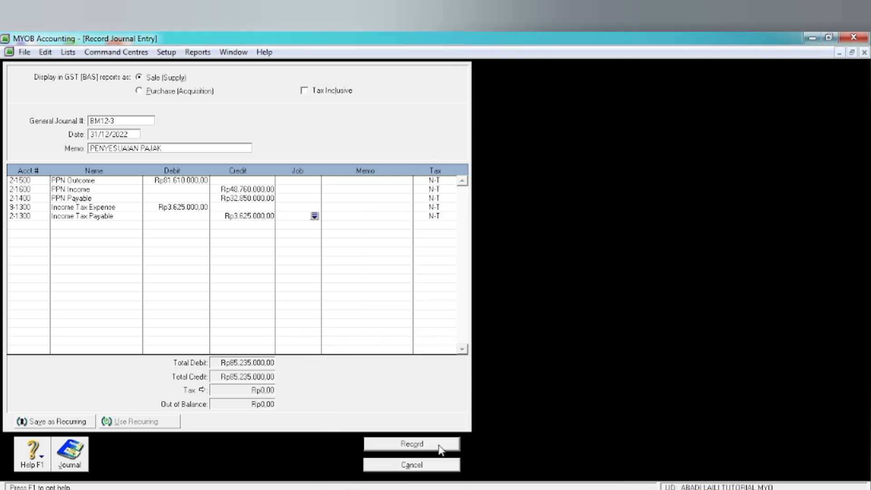
left_click(435, 447)
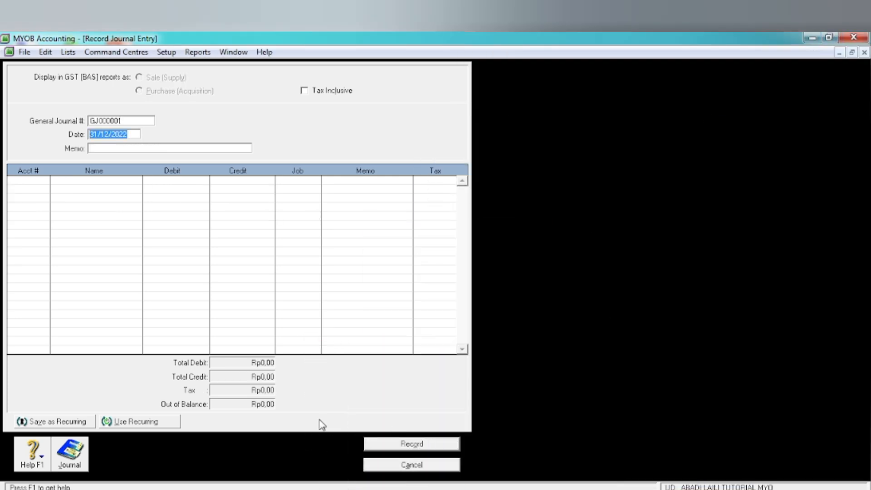
- Review memo BM12-3 in Word once more, return to MYOB and close the blank journal entry window
left_click(276, 489)
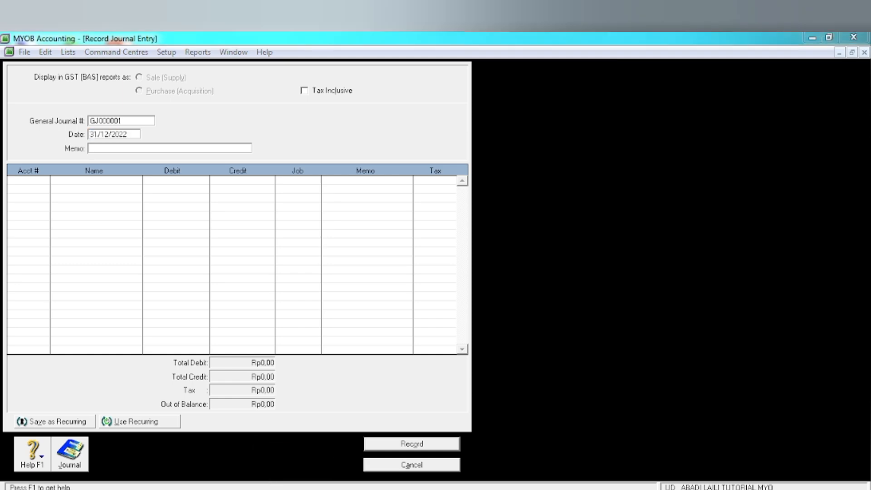
scroll(584, 291, "up", 3)
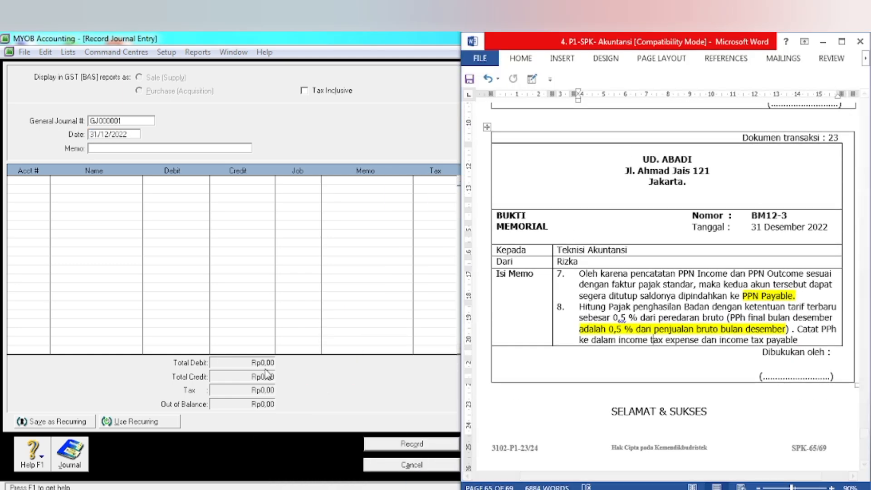
left_click(338, 391)
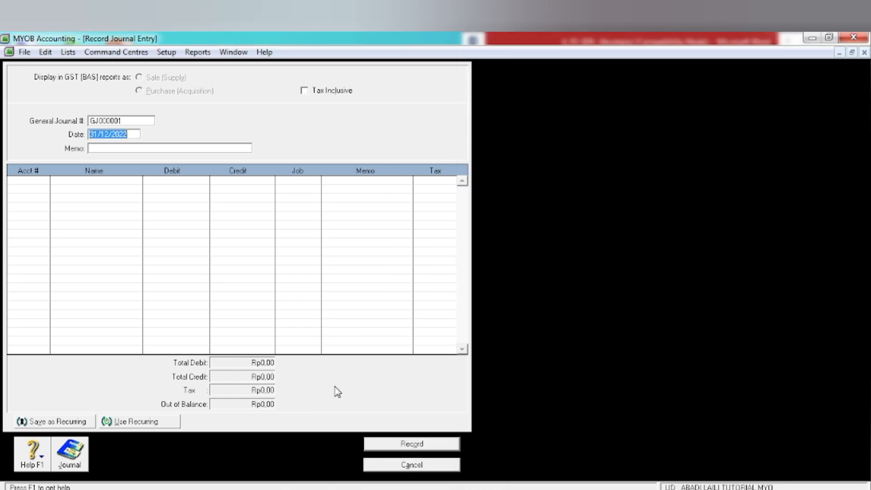
left_click(390, 464)
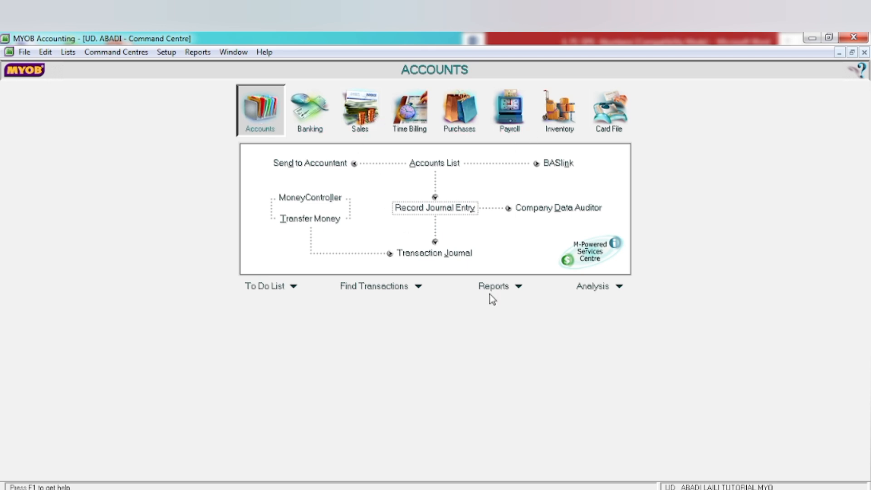
- Display the Profit & Loss [Accrual] report for 01/01/2022 to 31/12/2022, examine it through to net profit and close it
left_click(518, 287)
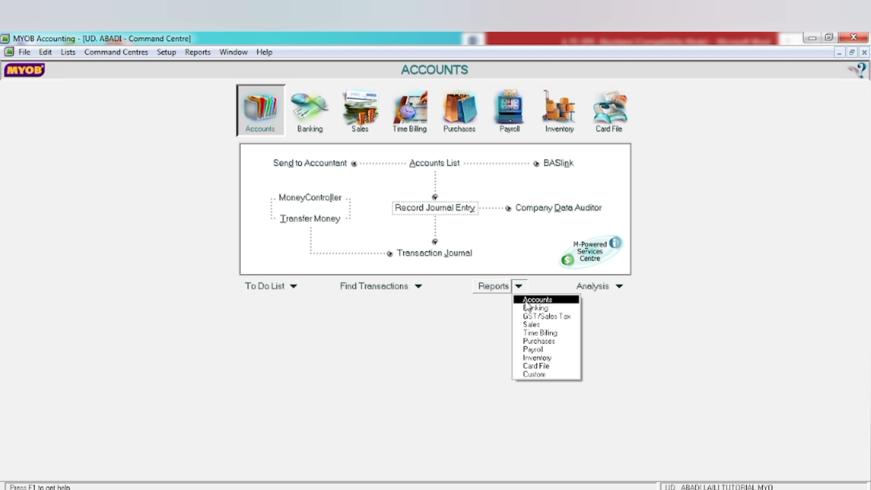
left_click(528, 300)
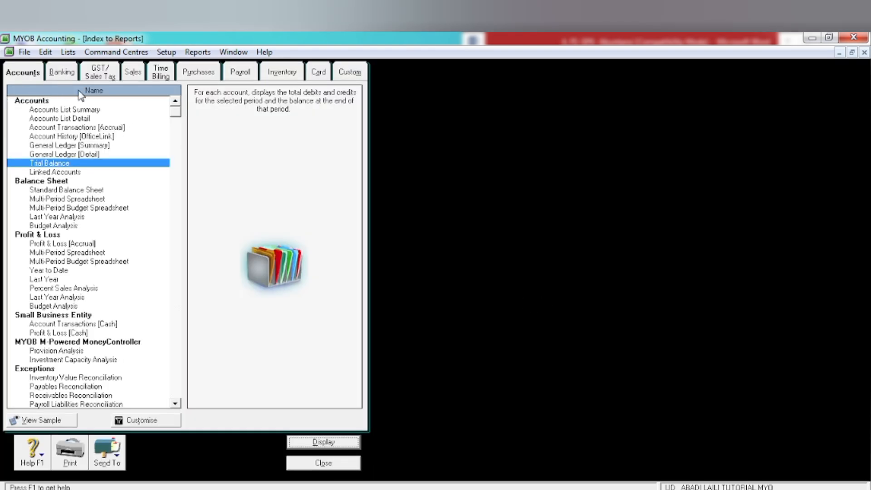
left_click(38, 245)
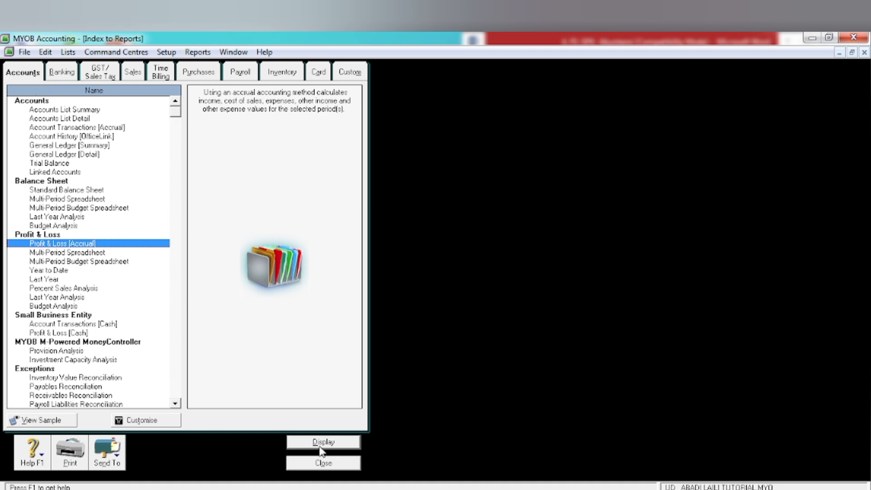
left_click(127, 421)
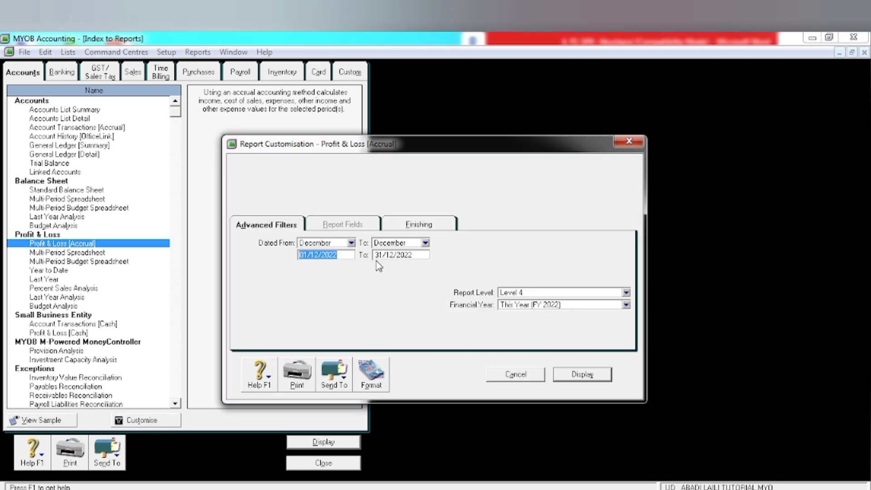
left_click(319, 255)
key("BackSpace")
left_click(595, 376)
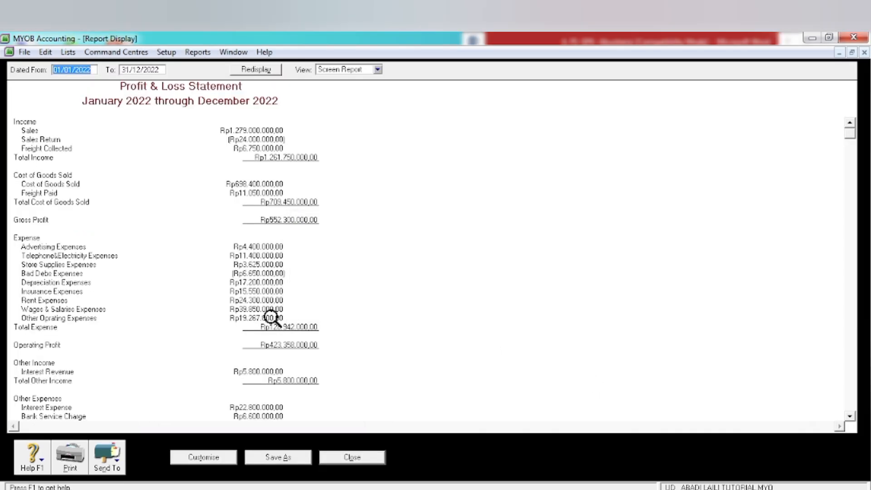
scroll(852, 416, "down", 5)
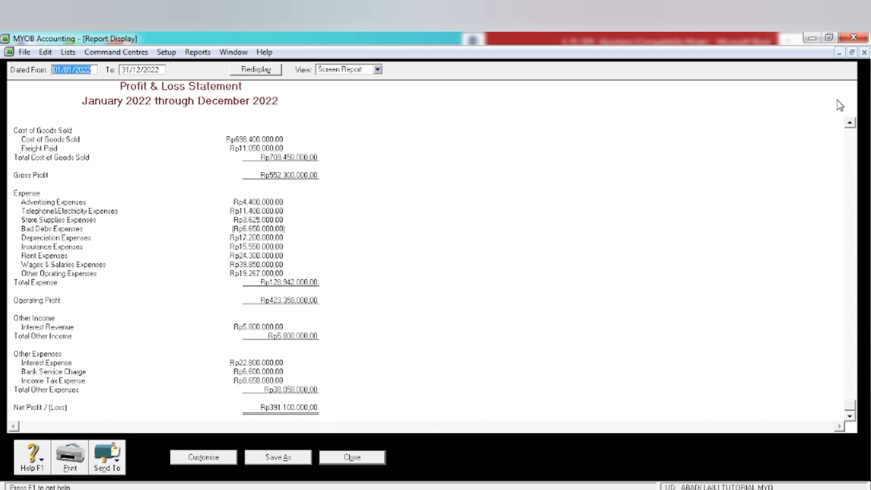
left_click(352, 457)
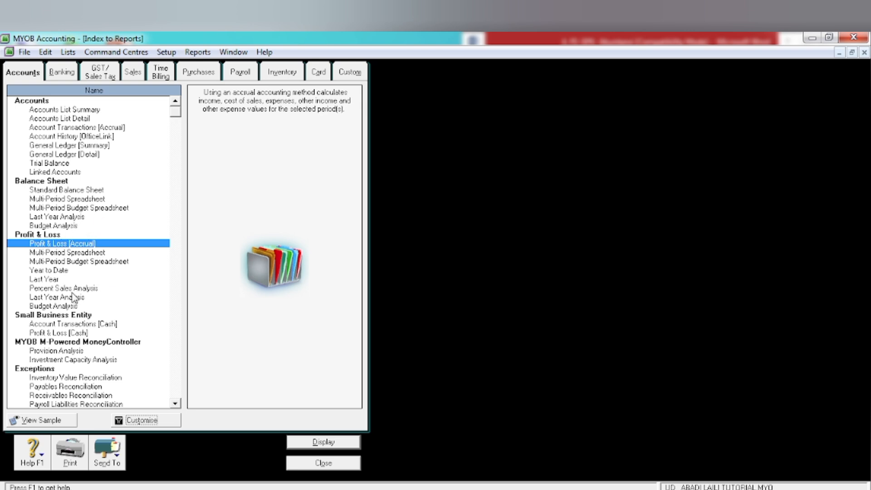
- Display the Standard Balance Sheet report as of 31/12/2022, compare its assets, liabilities and equity, and close it
left_click(63, 191)
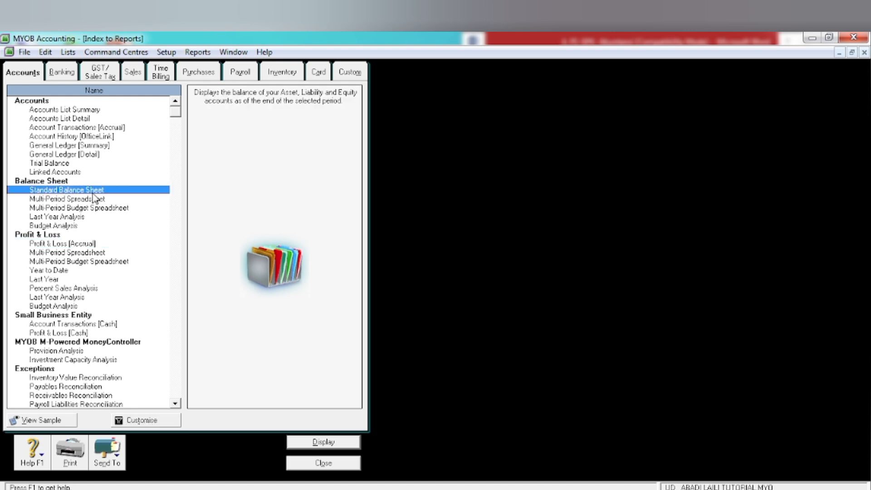
left_click(319, 446)
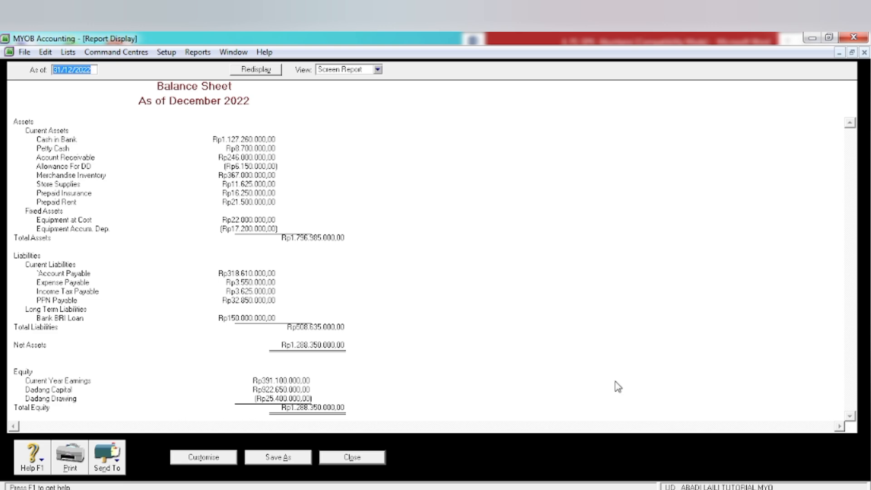
left_click(357, 462)
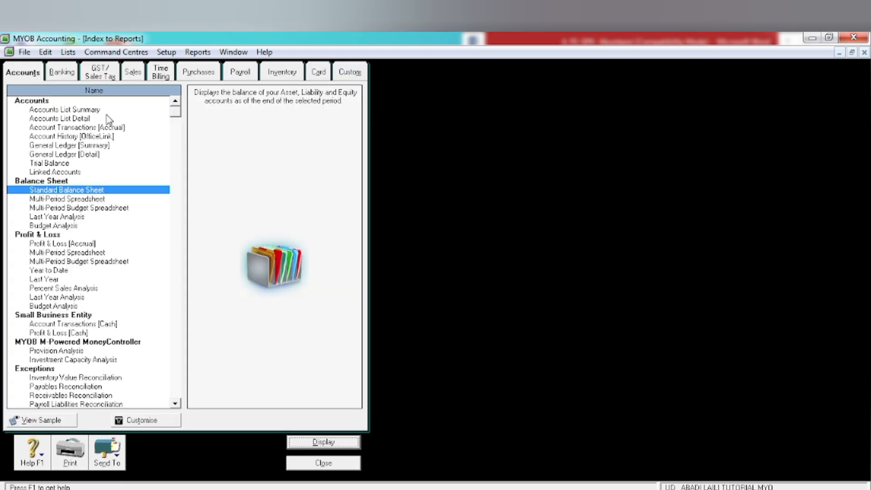
left_click(64, 75)
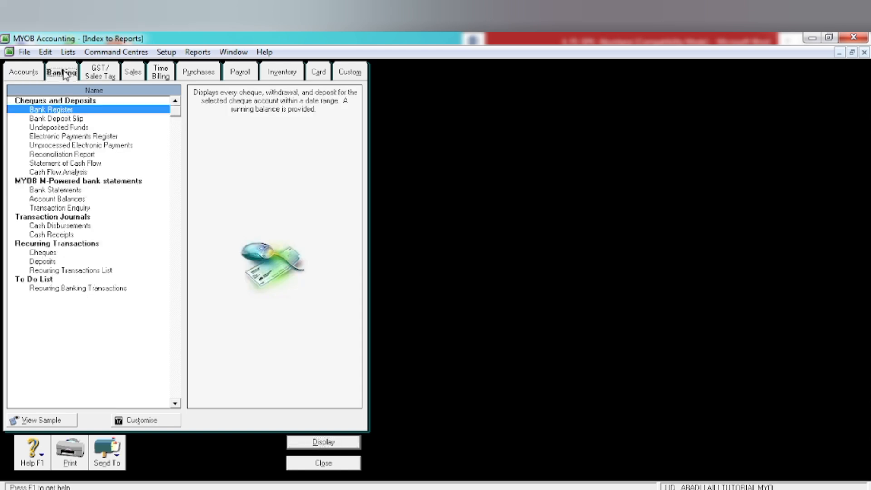
left_click(29, 73)
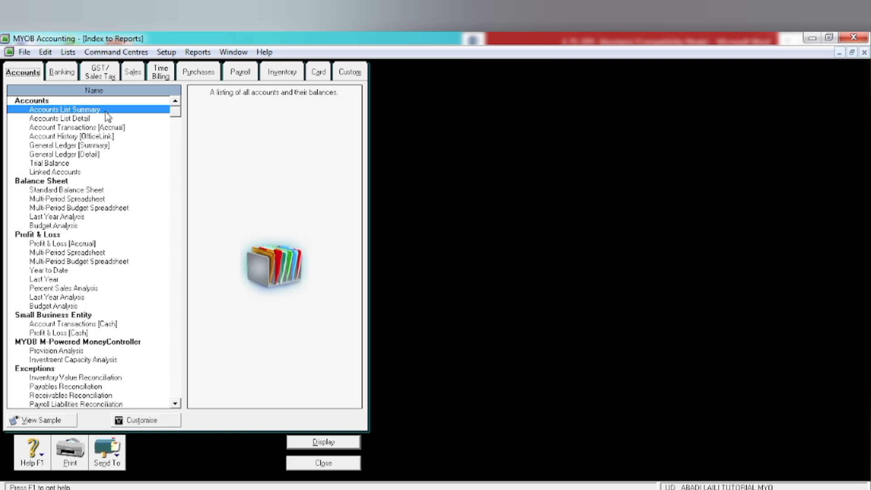
- Display the Statement of Cash Flow banking report for 01/01/2022 to 31/12/2022 and examine its operating, investing and financing cash flows
left_click(63, 73)
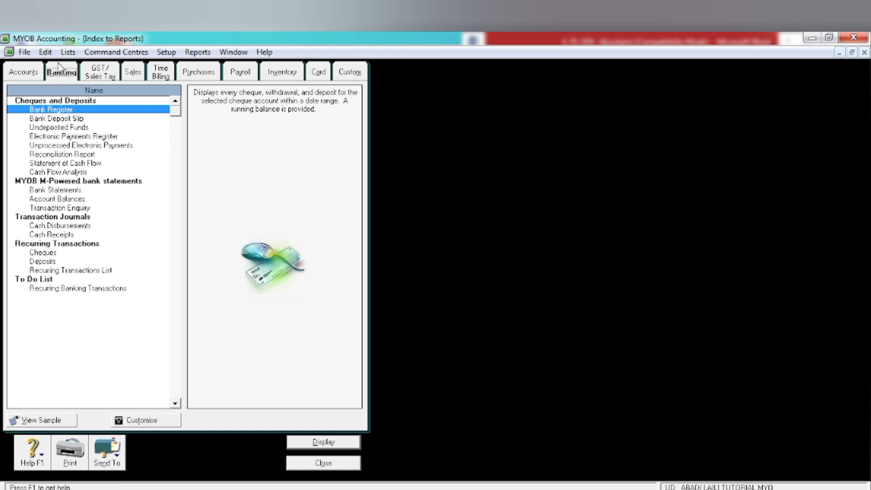
left_click(55, 164)
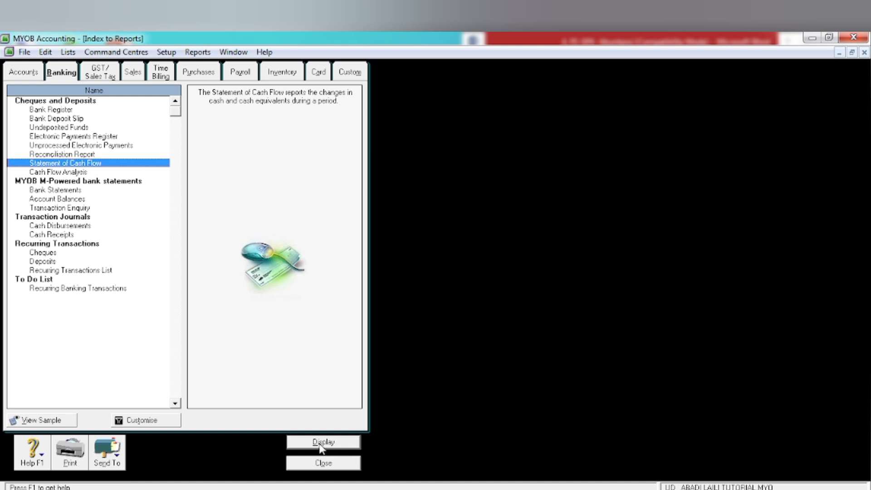
left_click(163, 422)
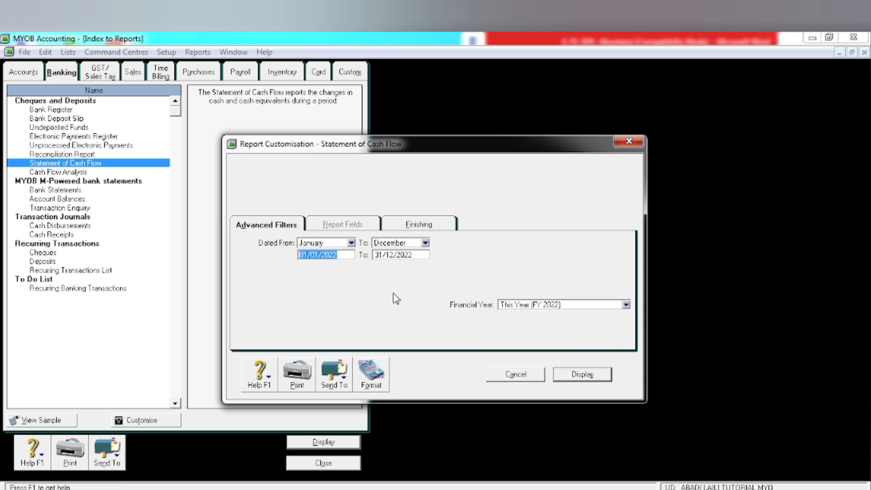
left_click(576, 378)
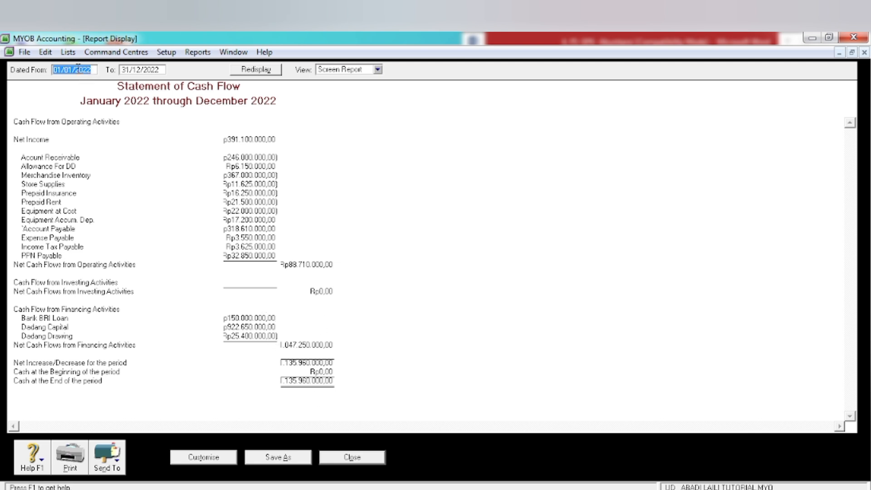
- Change the cash flow report's start date to 01/12/2022, examine the December 2022 figures and close the report
left_click(72, 71)
key("BackSpace")
key("BackSpace")
type("12")
key("Tab")
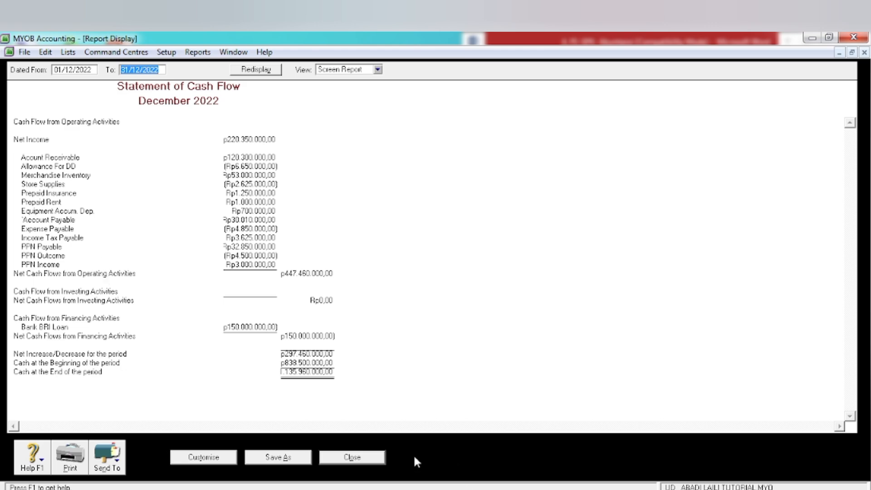
left_click(336, 461)
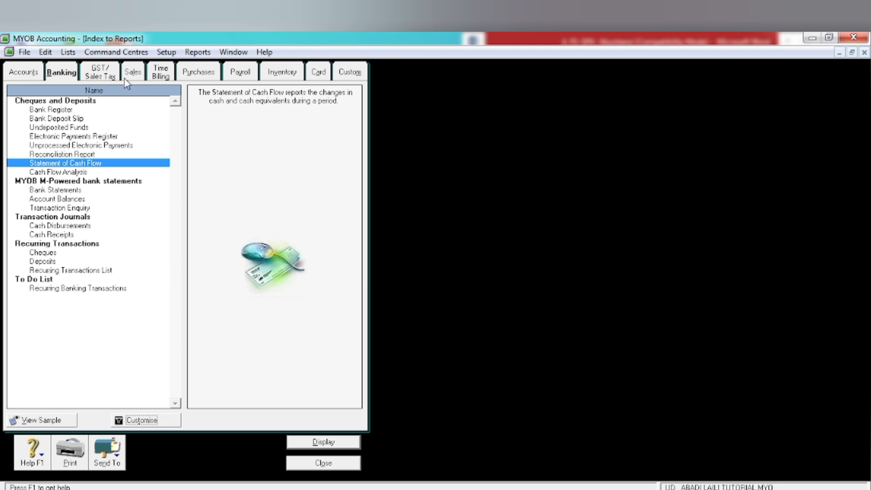
- Review the descriptions of the Trial Balance, Profit & Loss [Accrual], Standard Balance Sheet and Statement of Cash Flow reports, and close the report index
left_click(25, 74)
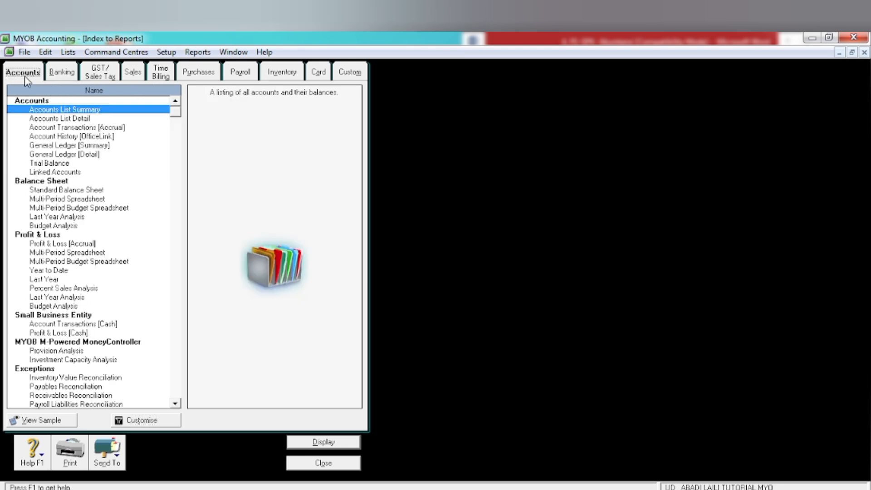
left_click(48, 166)
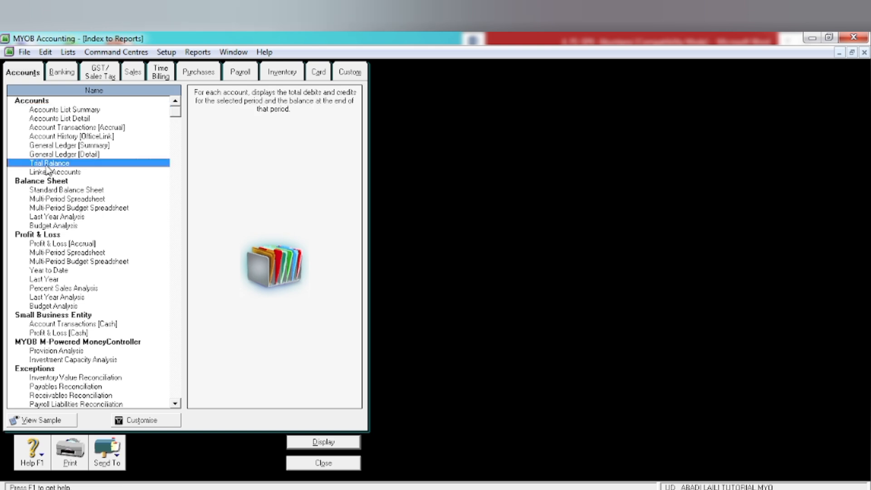
left_click(72, 245)
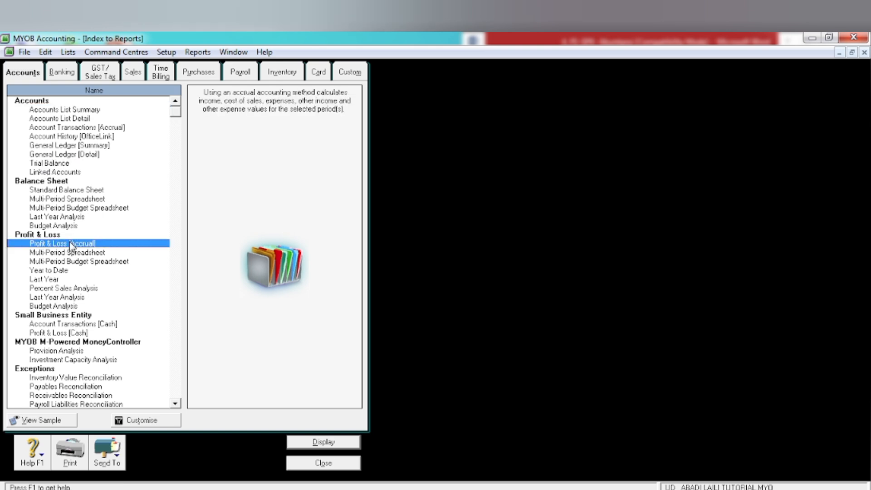
left_click(75, 190)
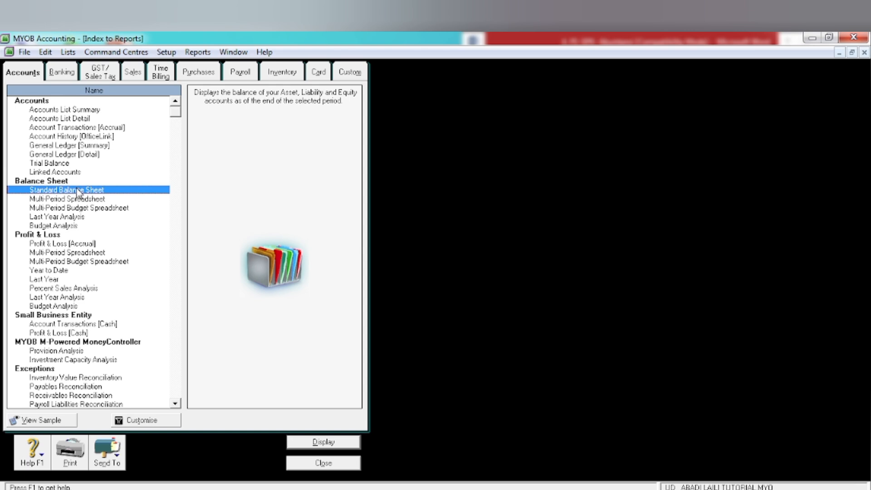
left_click(64, 74)
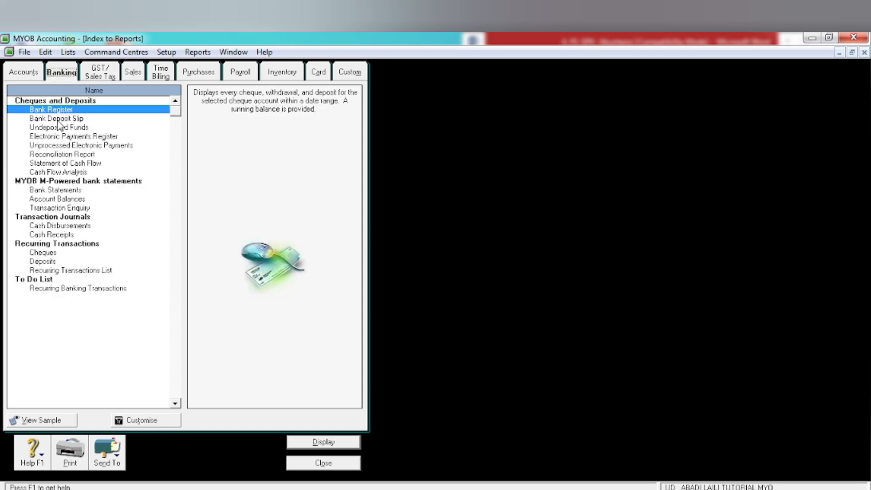
left_click(49, 172)
left_click(56, 164)
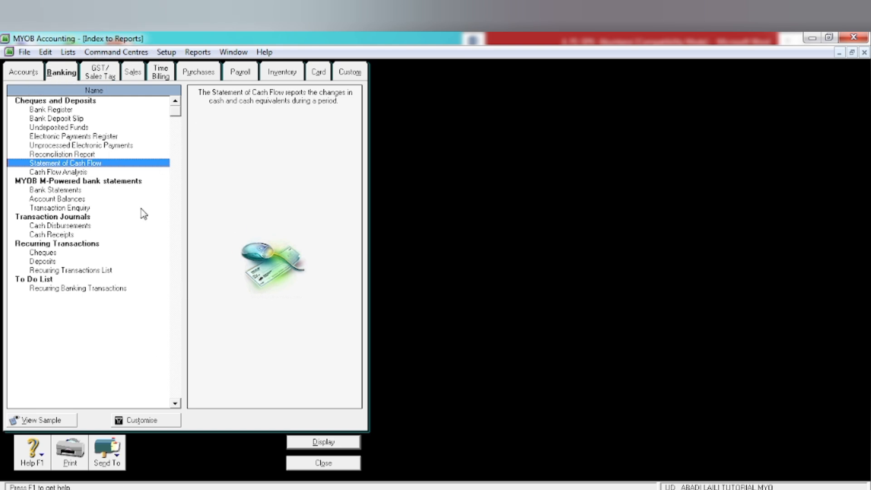
left_click(342, 465)
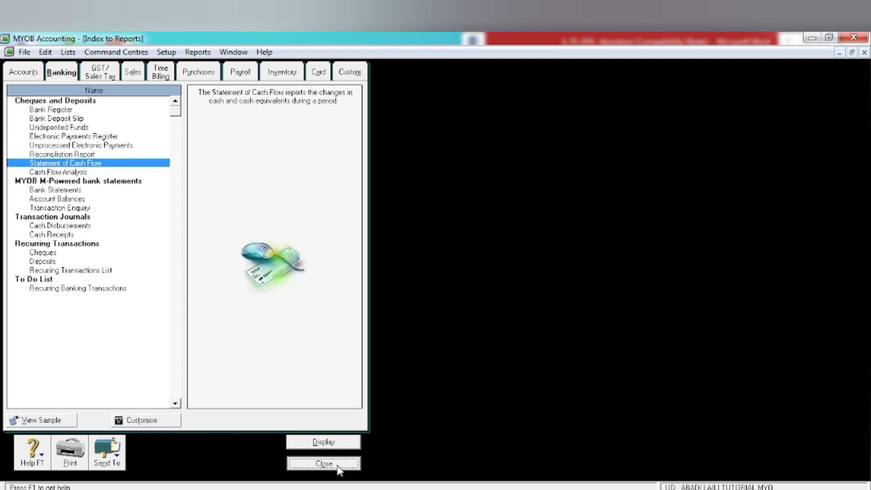